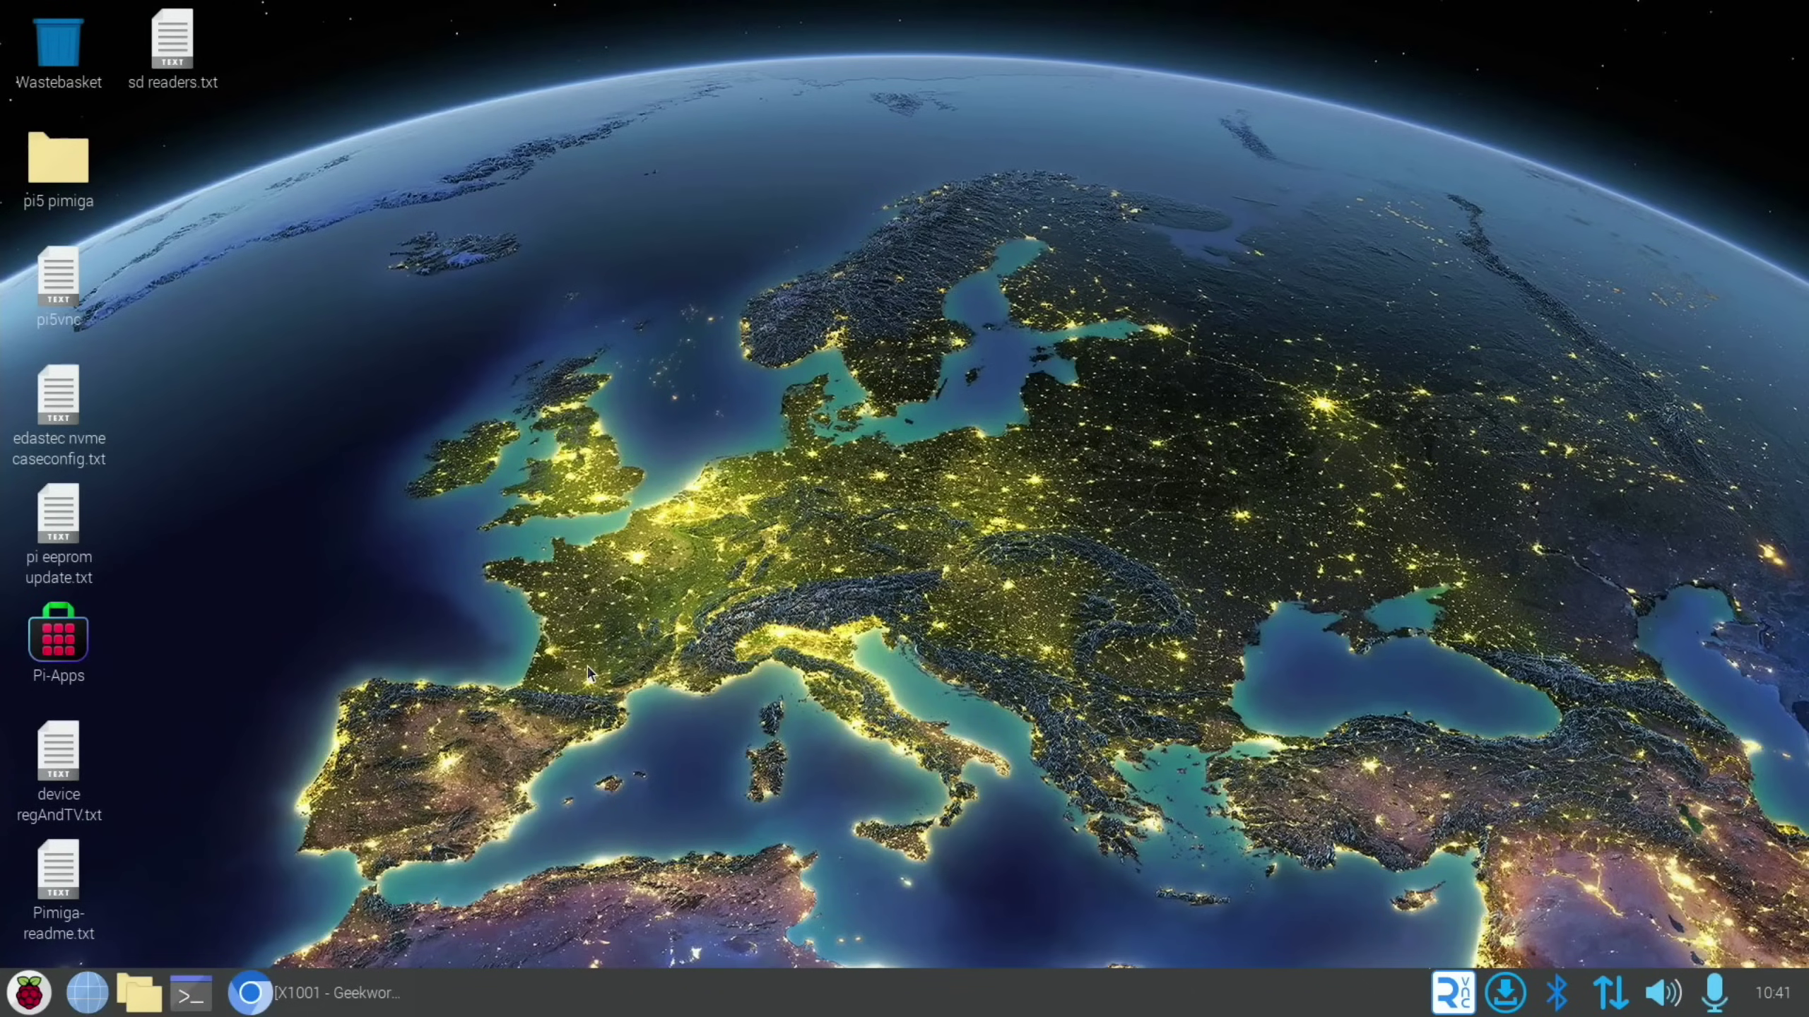
Step: In sudo raspi-config, set Advanced Options > Bootloader Version to E1 Latest boot ROM, then finish
click(205, 996)
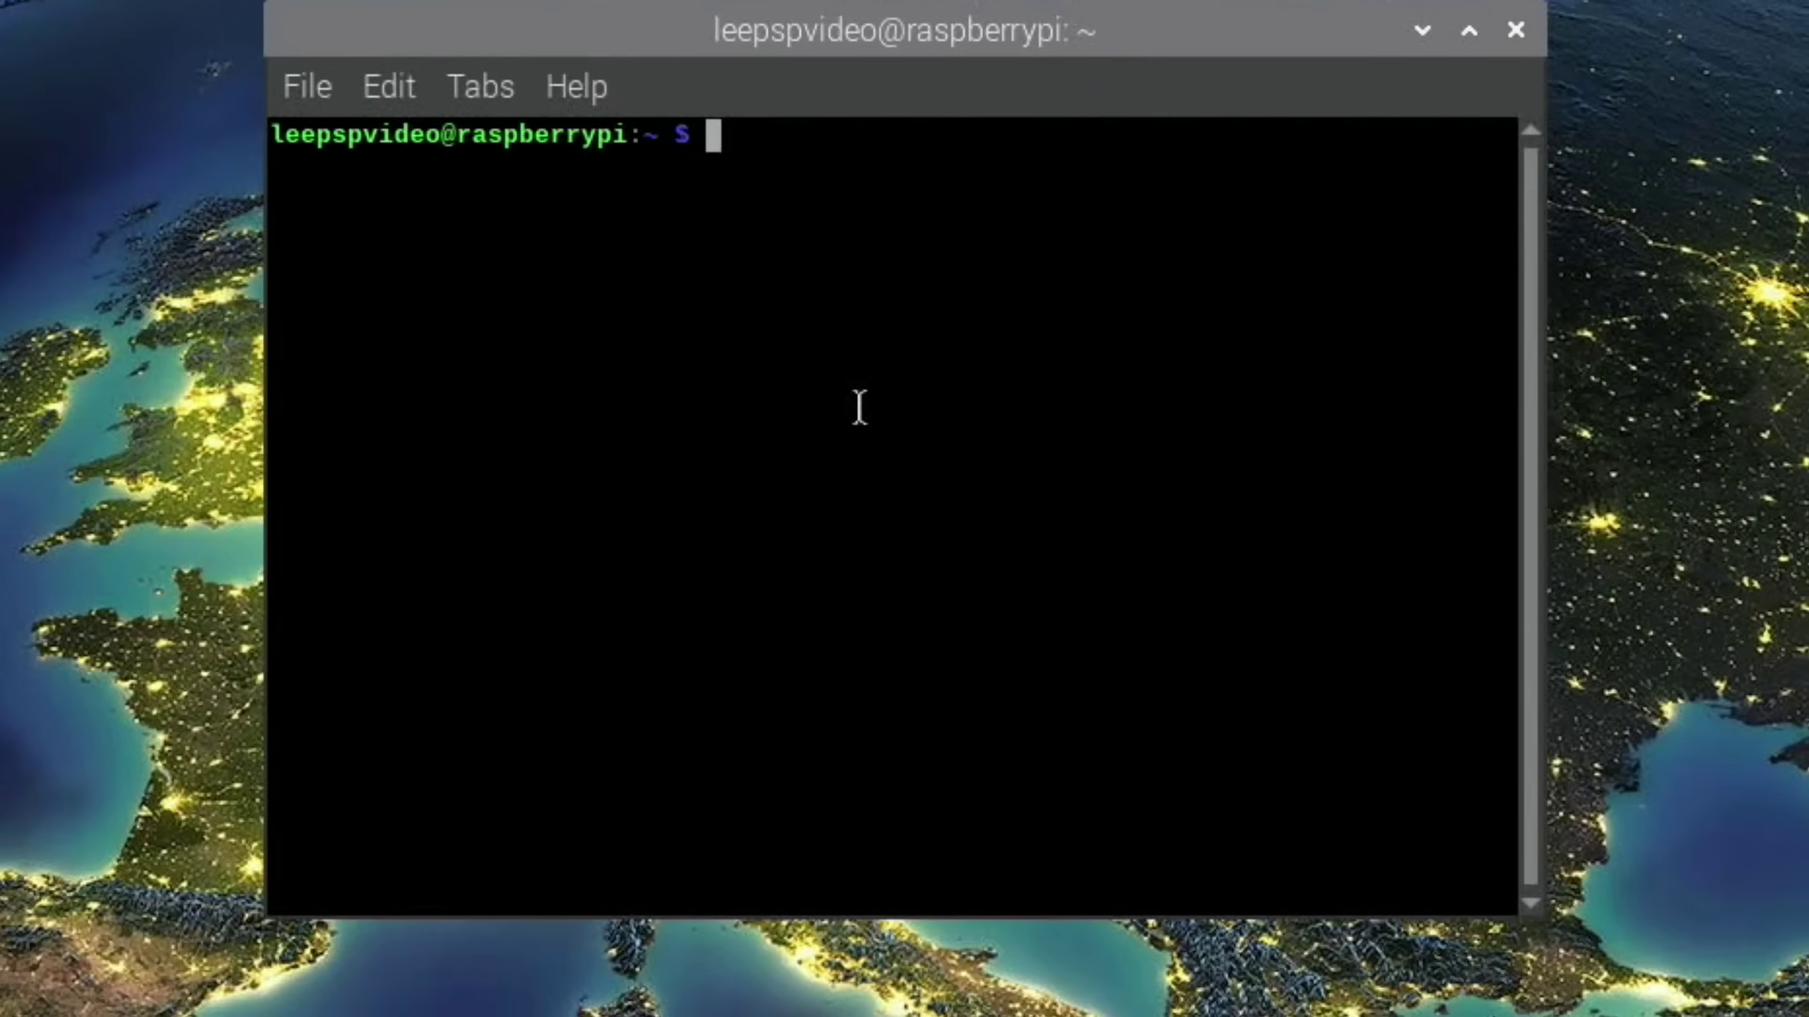
text(sudo raspi-config)
key(Return)
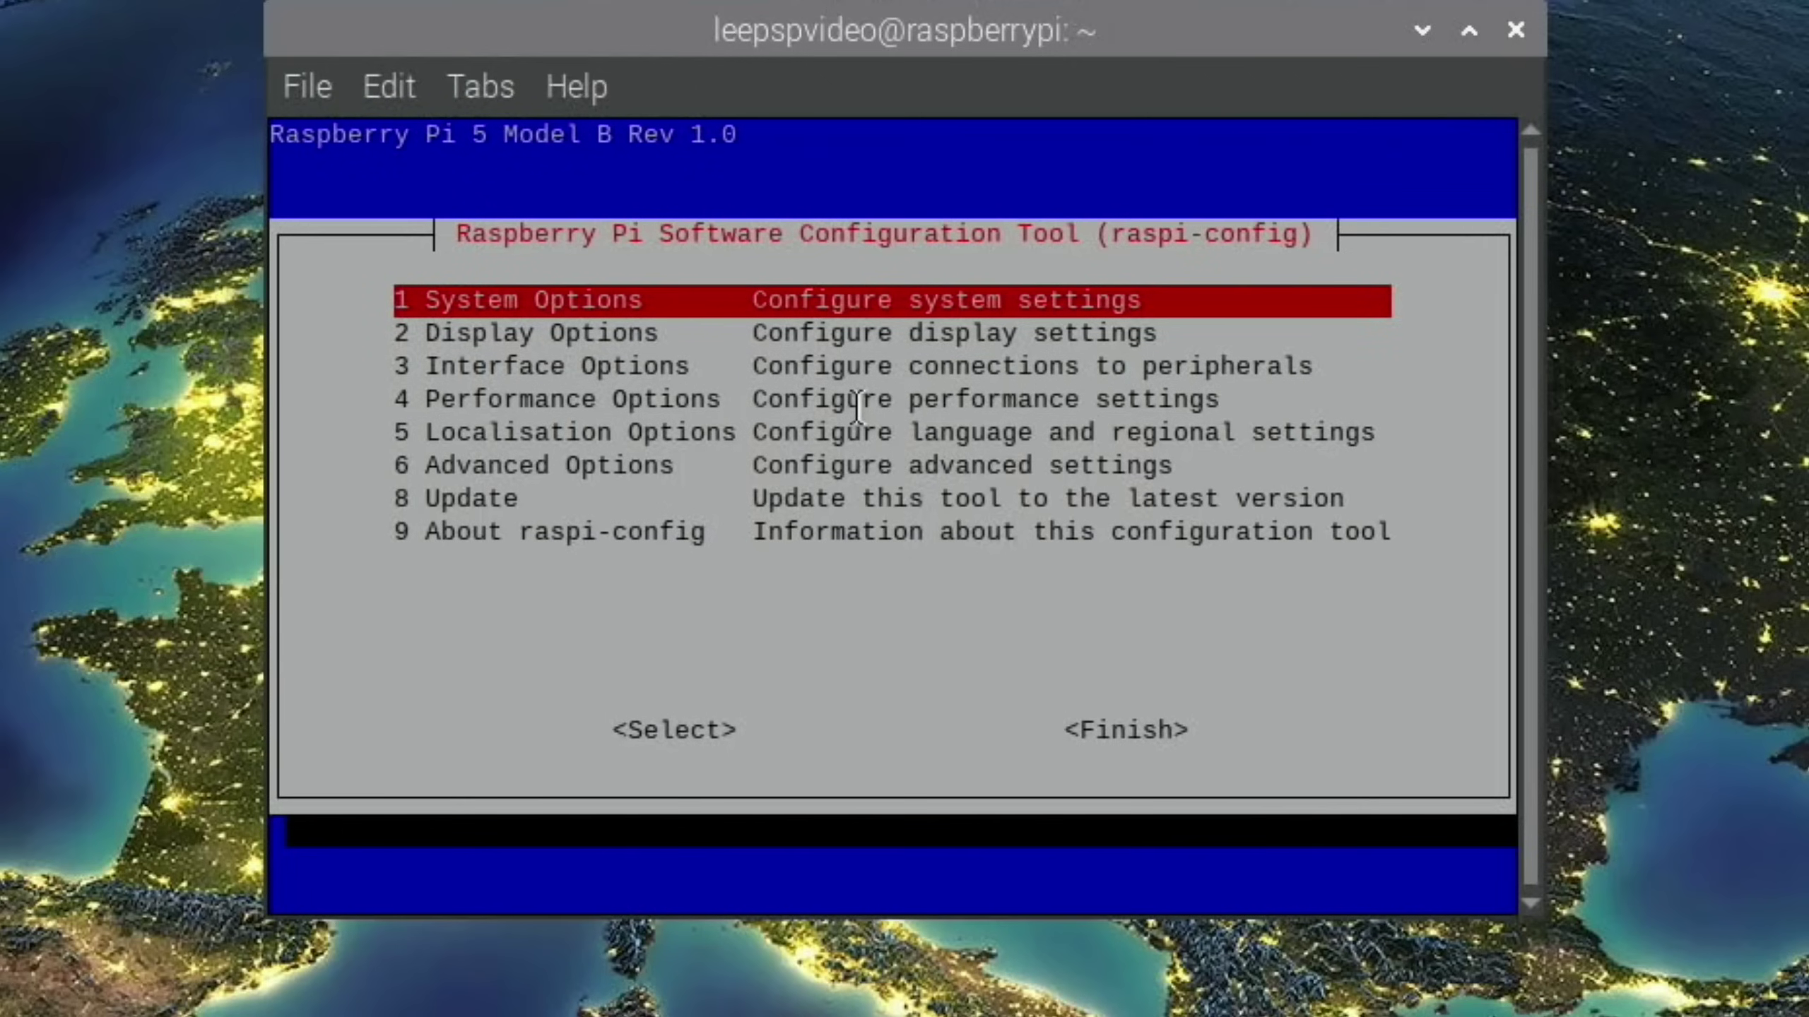
key(Down)
key(Down)
key(Down)
key(Down)
key(Down)
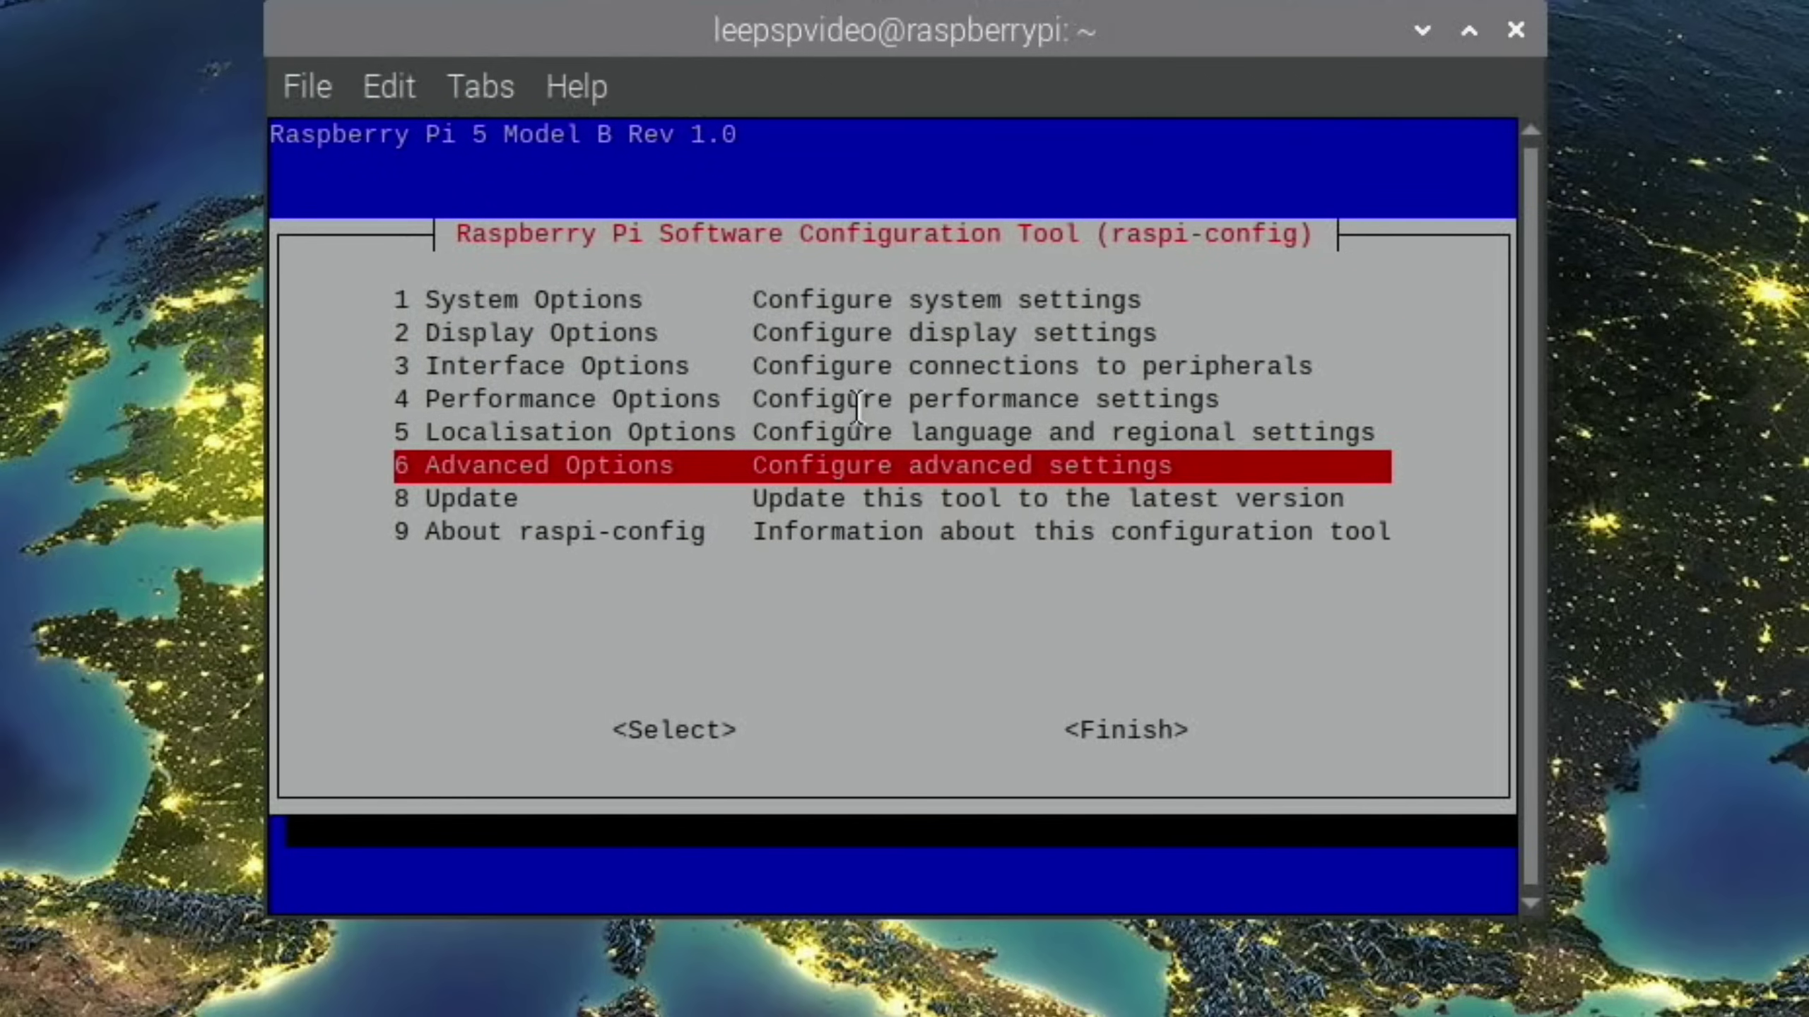
key(Return)
key(Down)
key(Down)
key(Down)
key(Down)
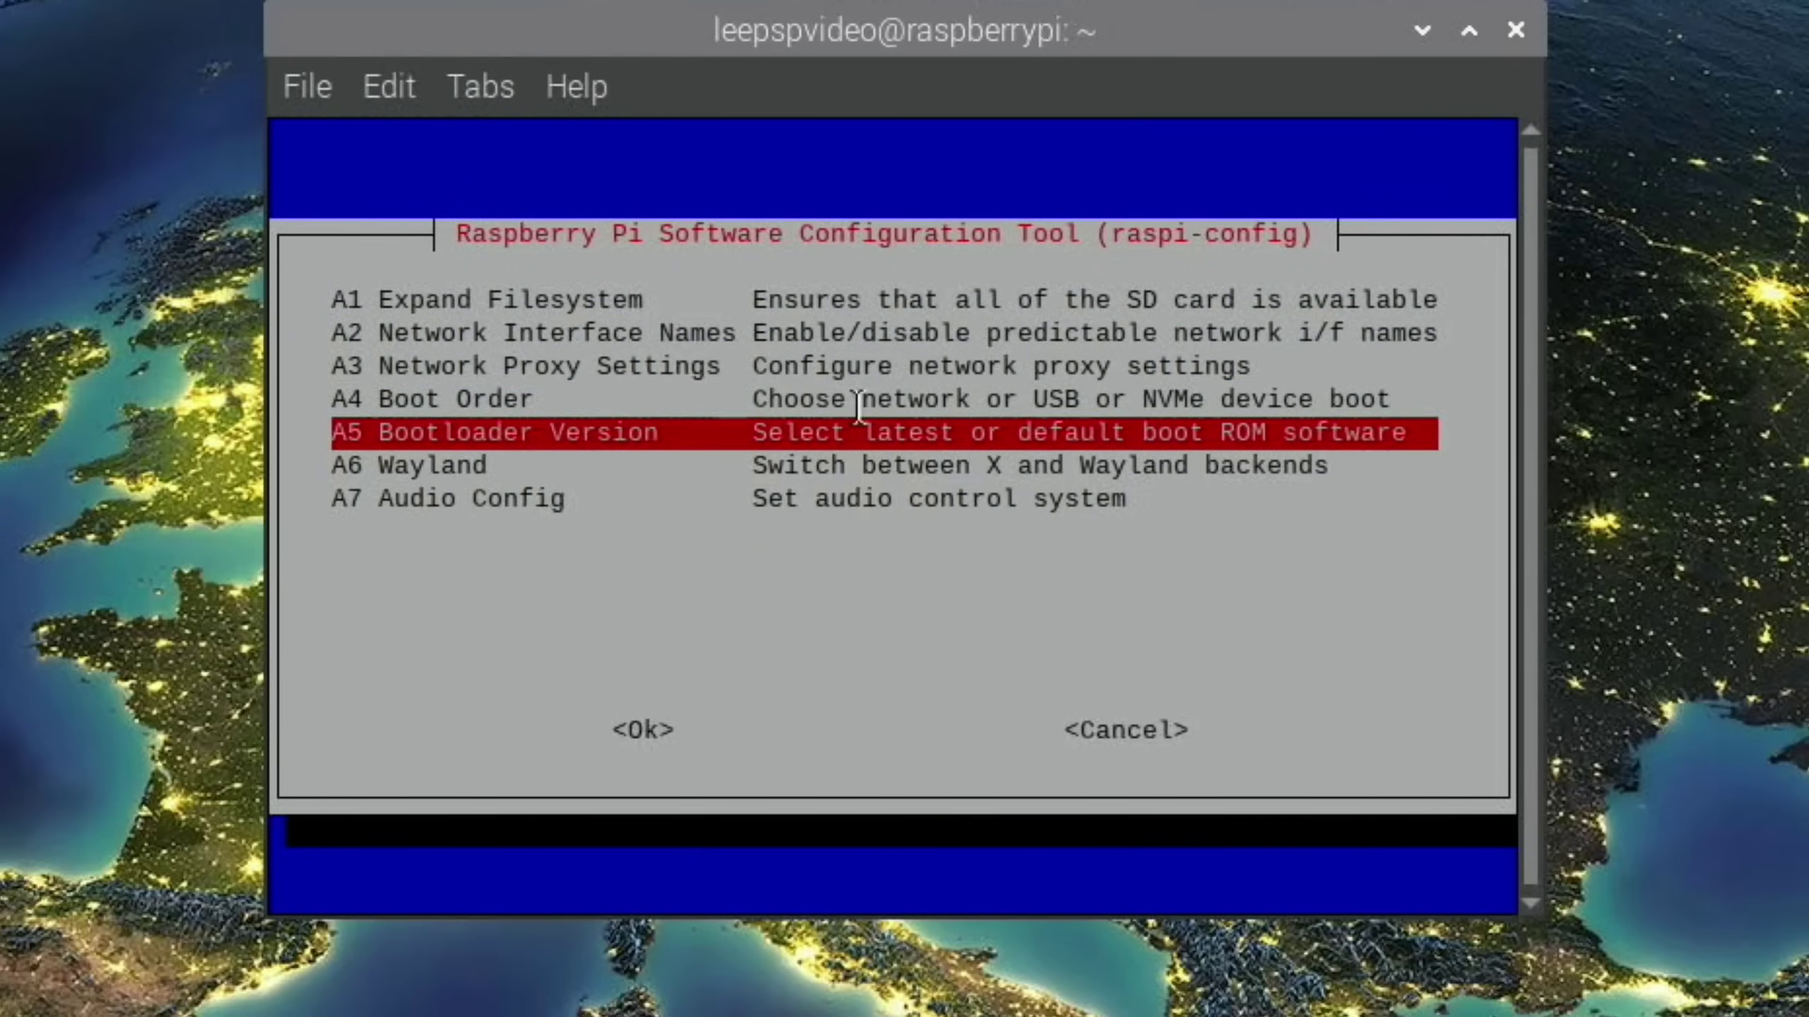
key(Return)
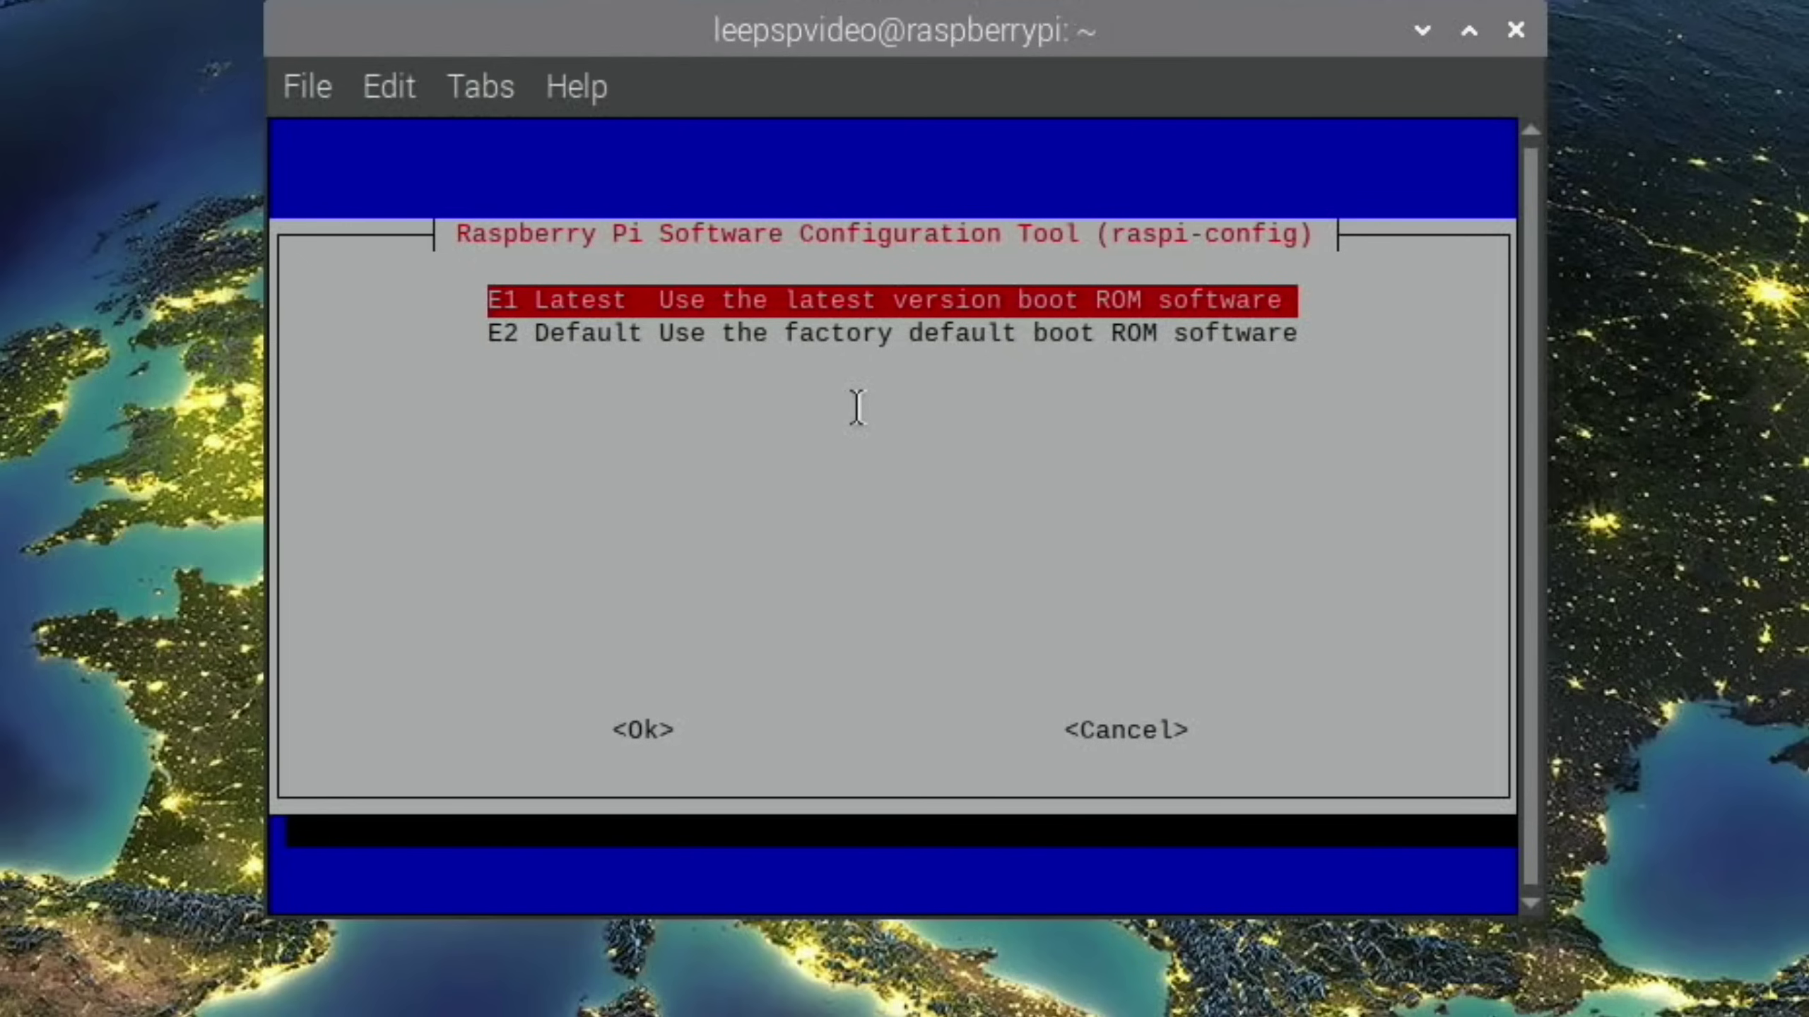
key(Return)
key(Return)
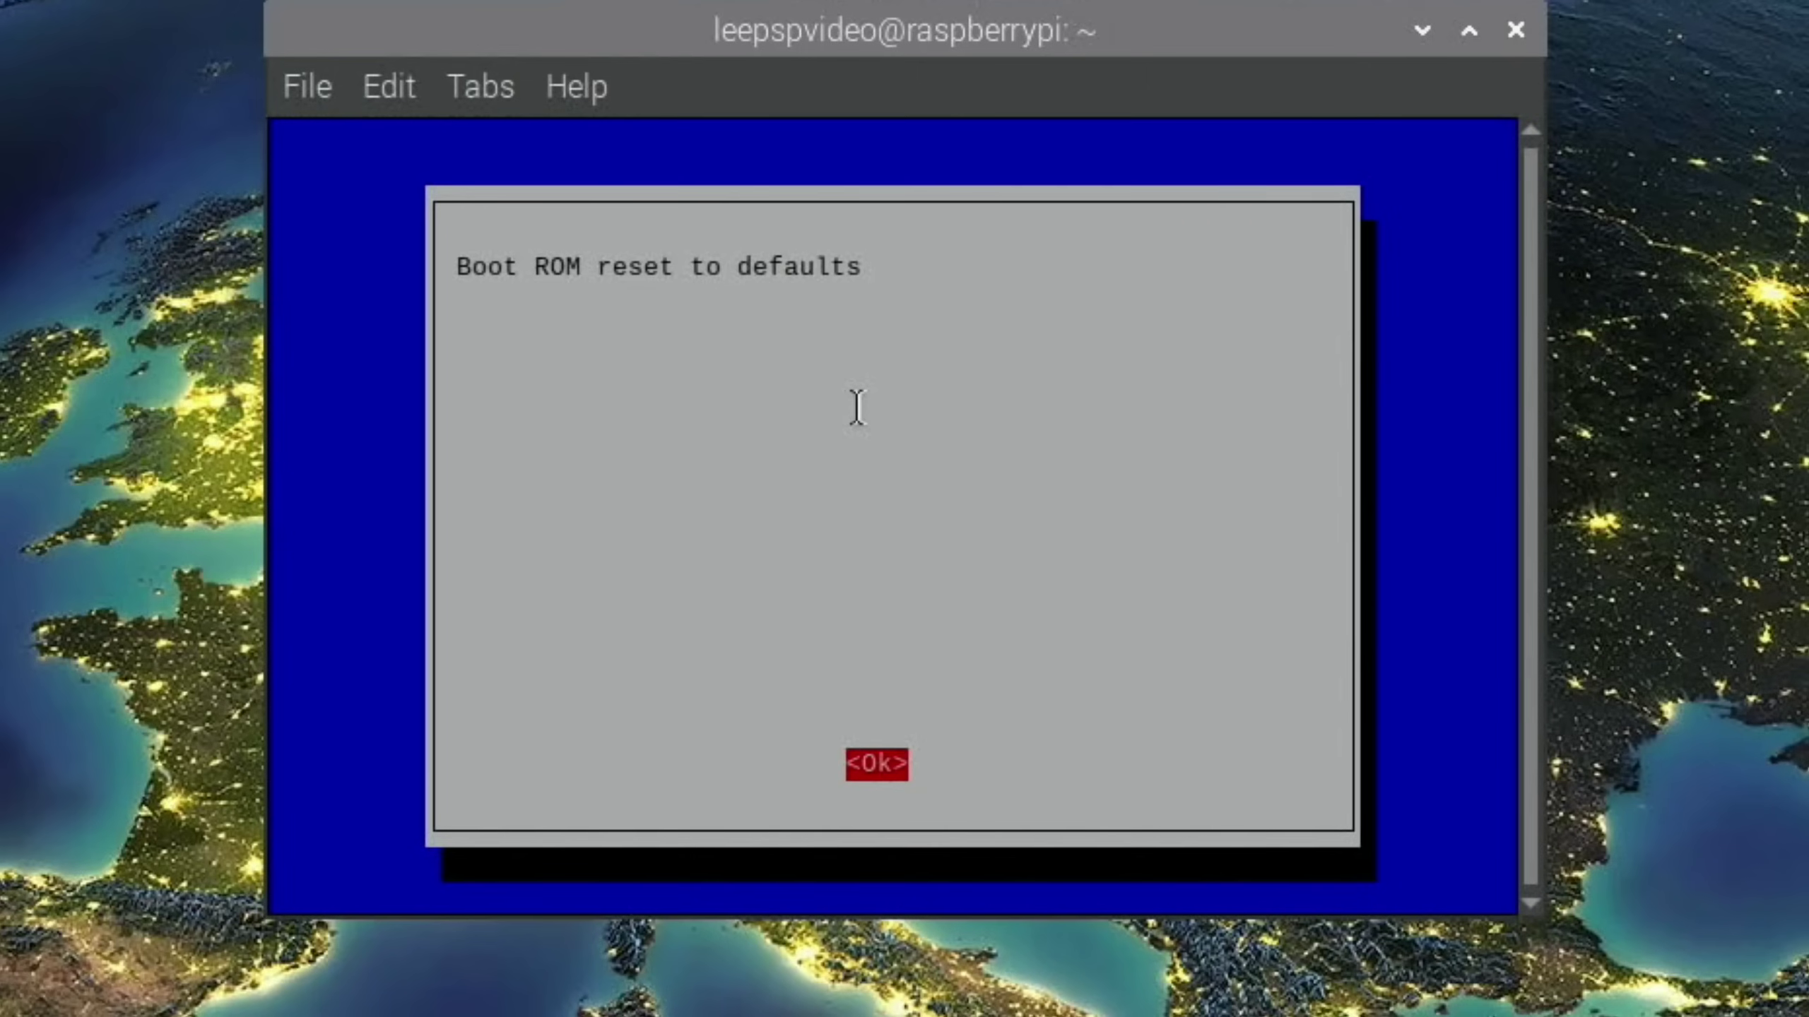
key(Return)
key(Tab)
key(Tab)
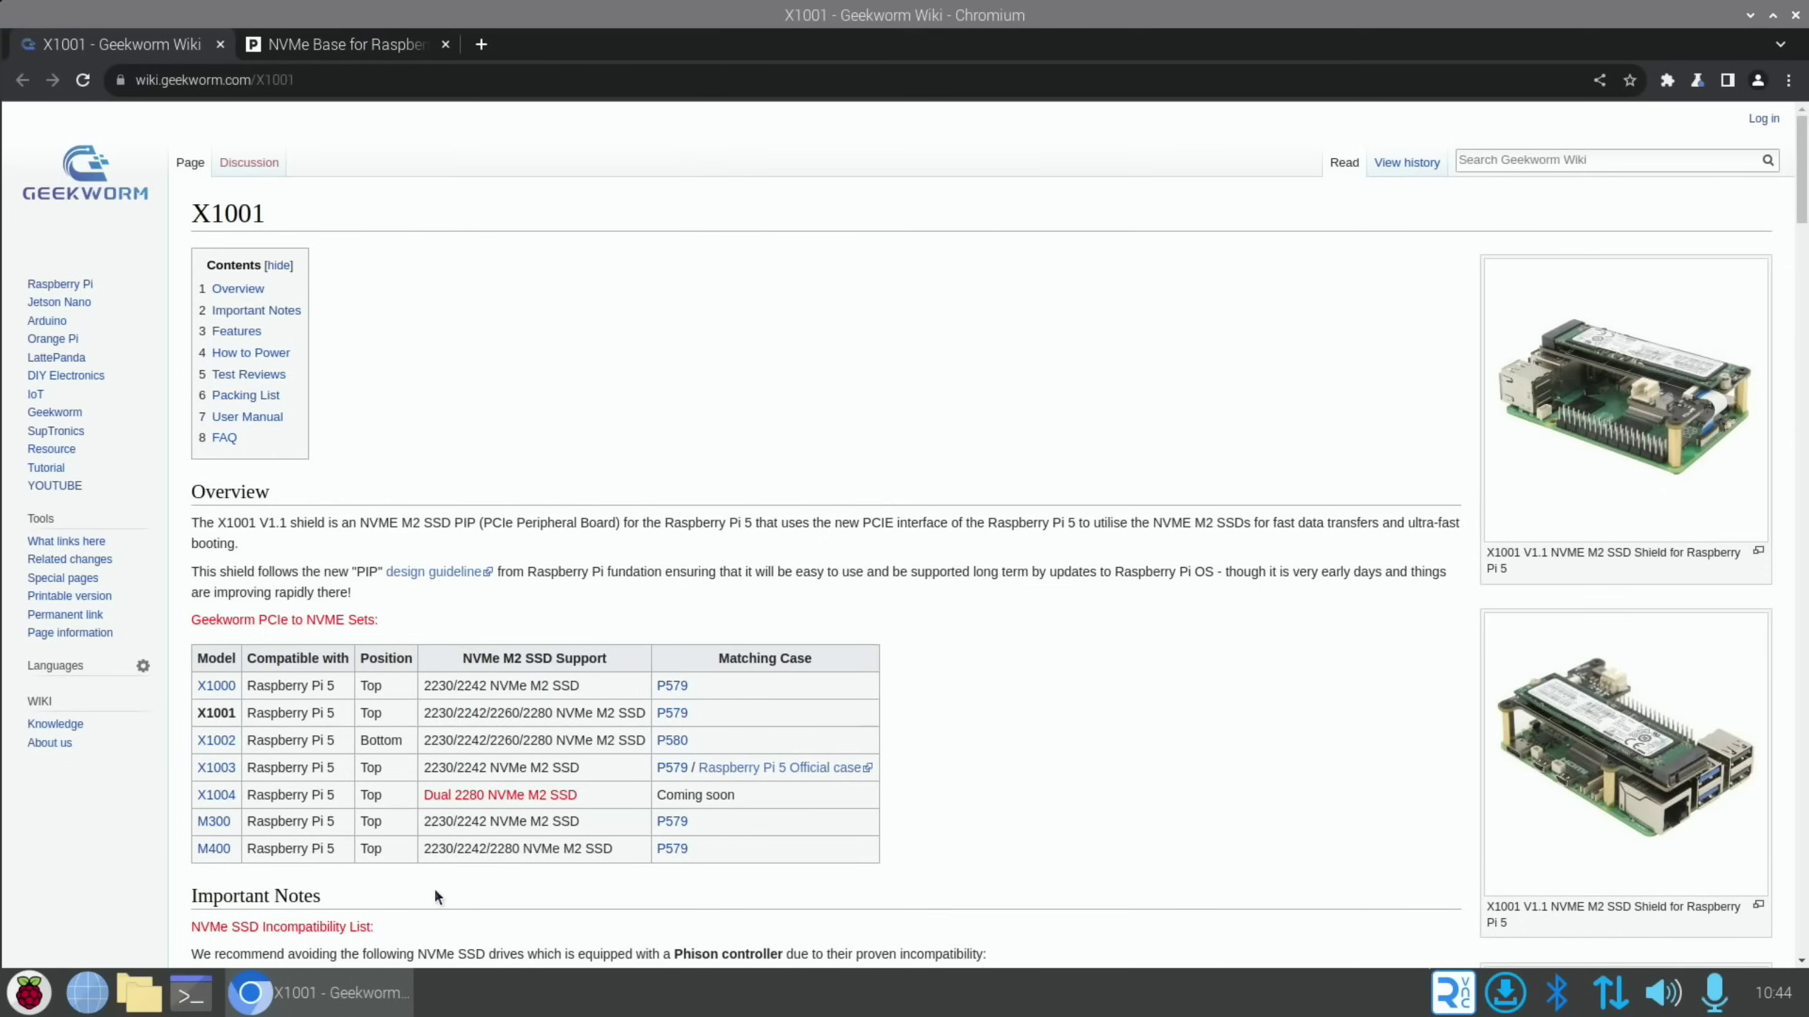
Step: Scroll the X1001 wiki page down to the Important Notes on incompatible Phison-controller NVMe drives
scroll(434, 887, down, 8)
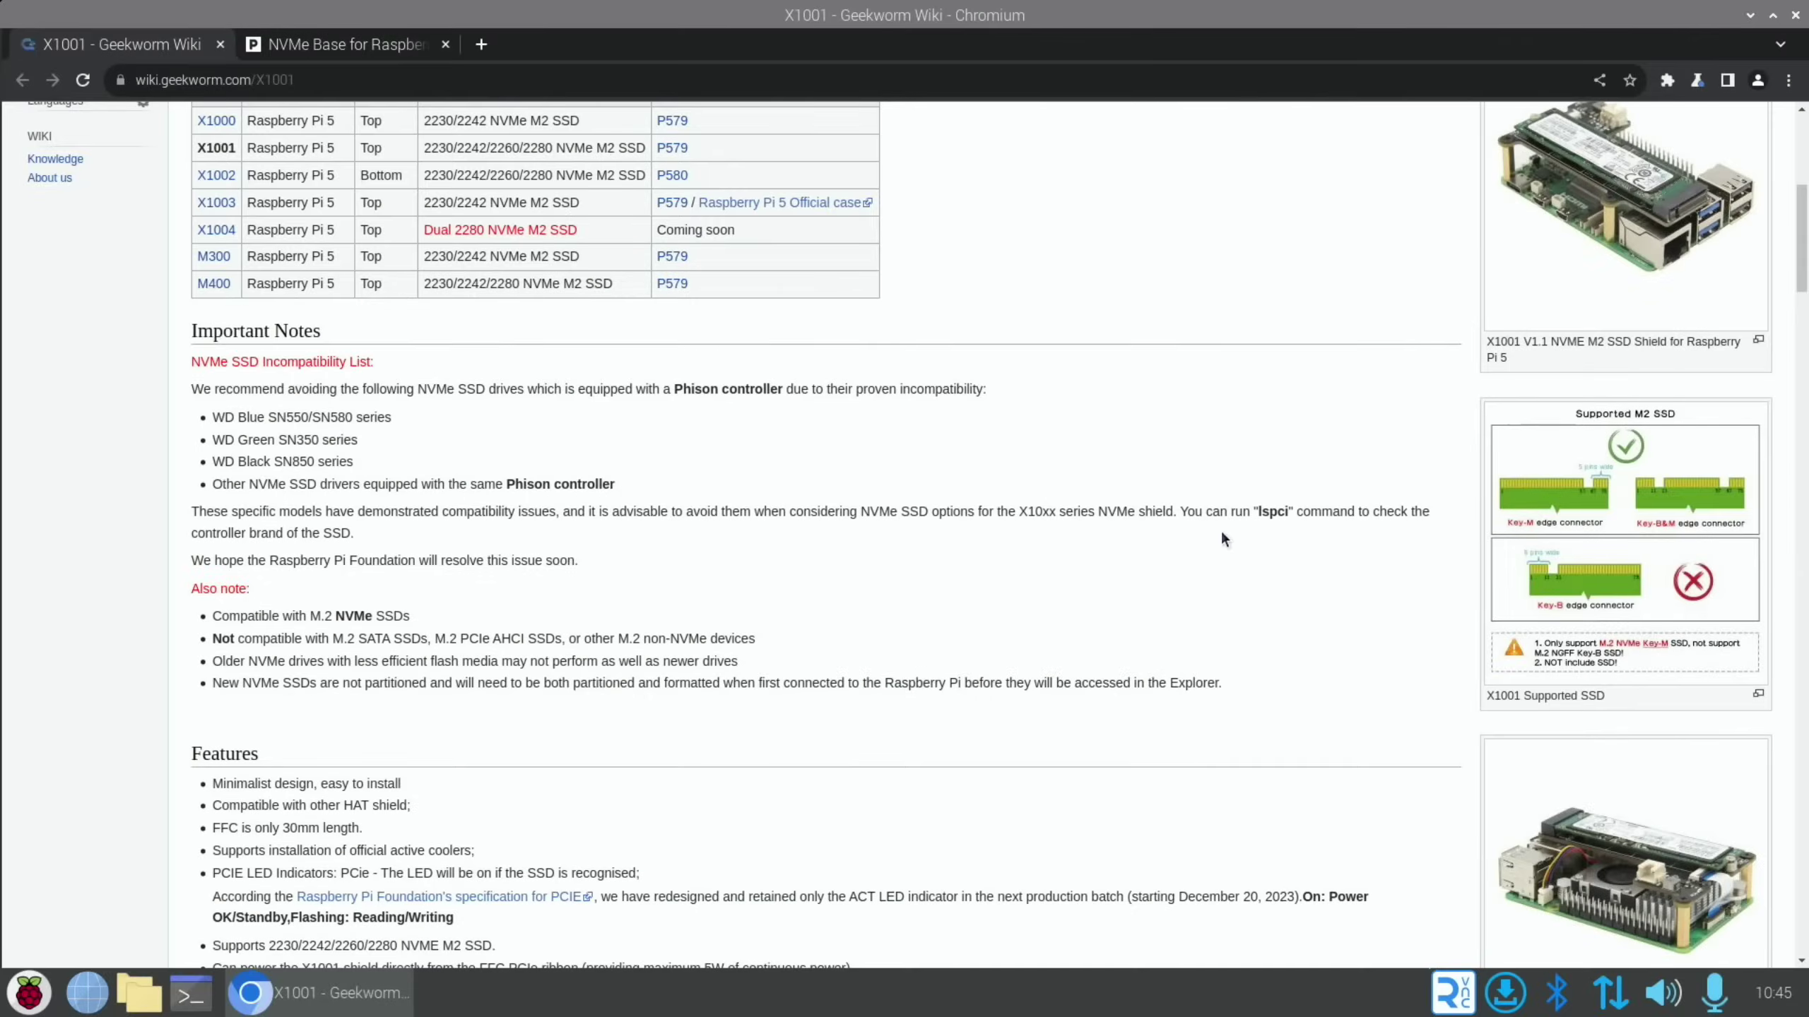
Step: Run lspci in a new terminal to reveal the Non-Volatile memory controller and Broadcom PCI bridges
key(ctrl+alt+t)
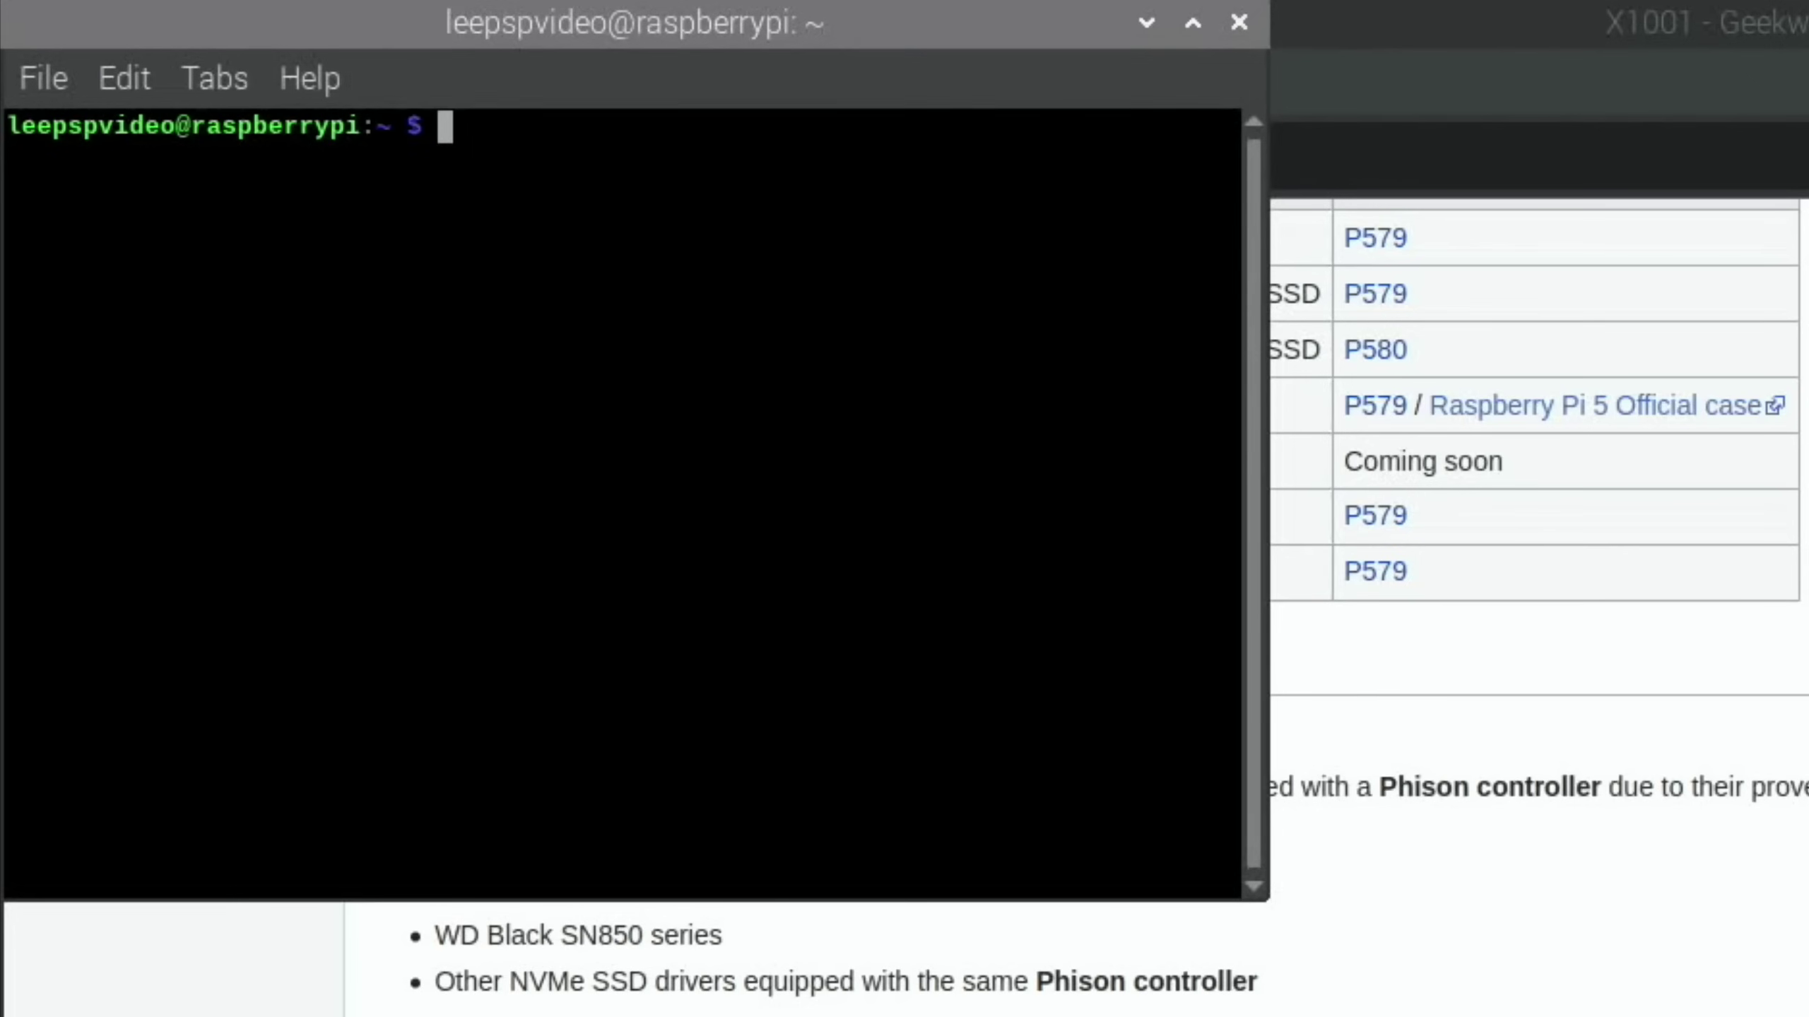
text(lspc)
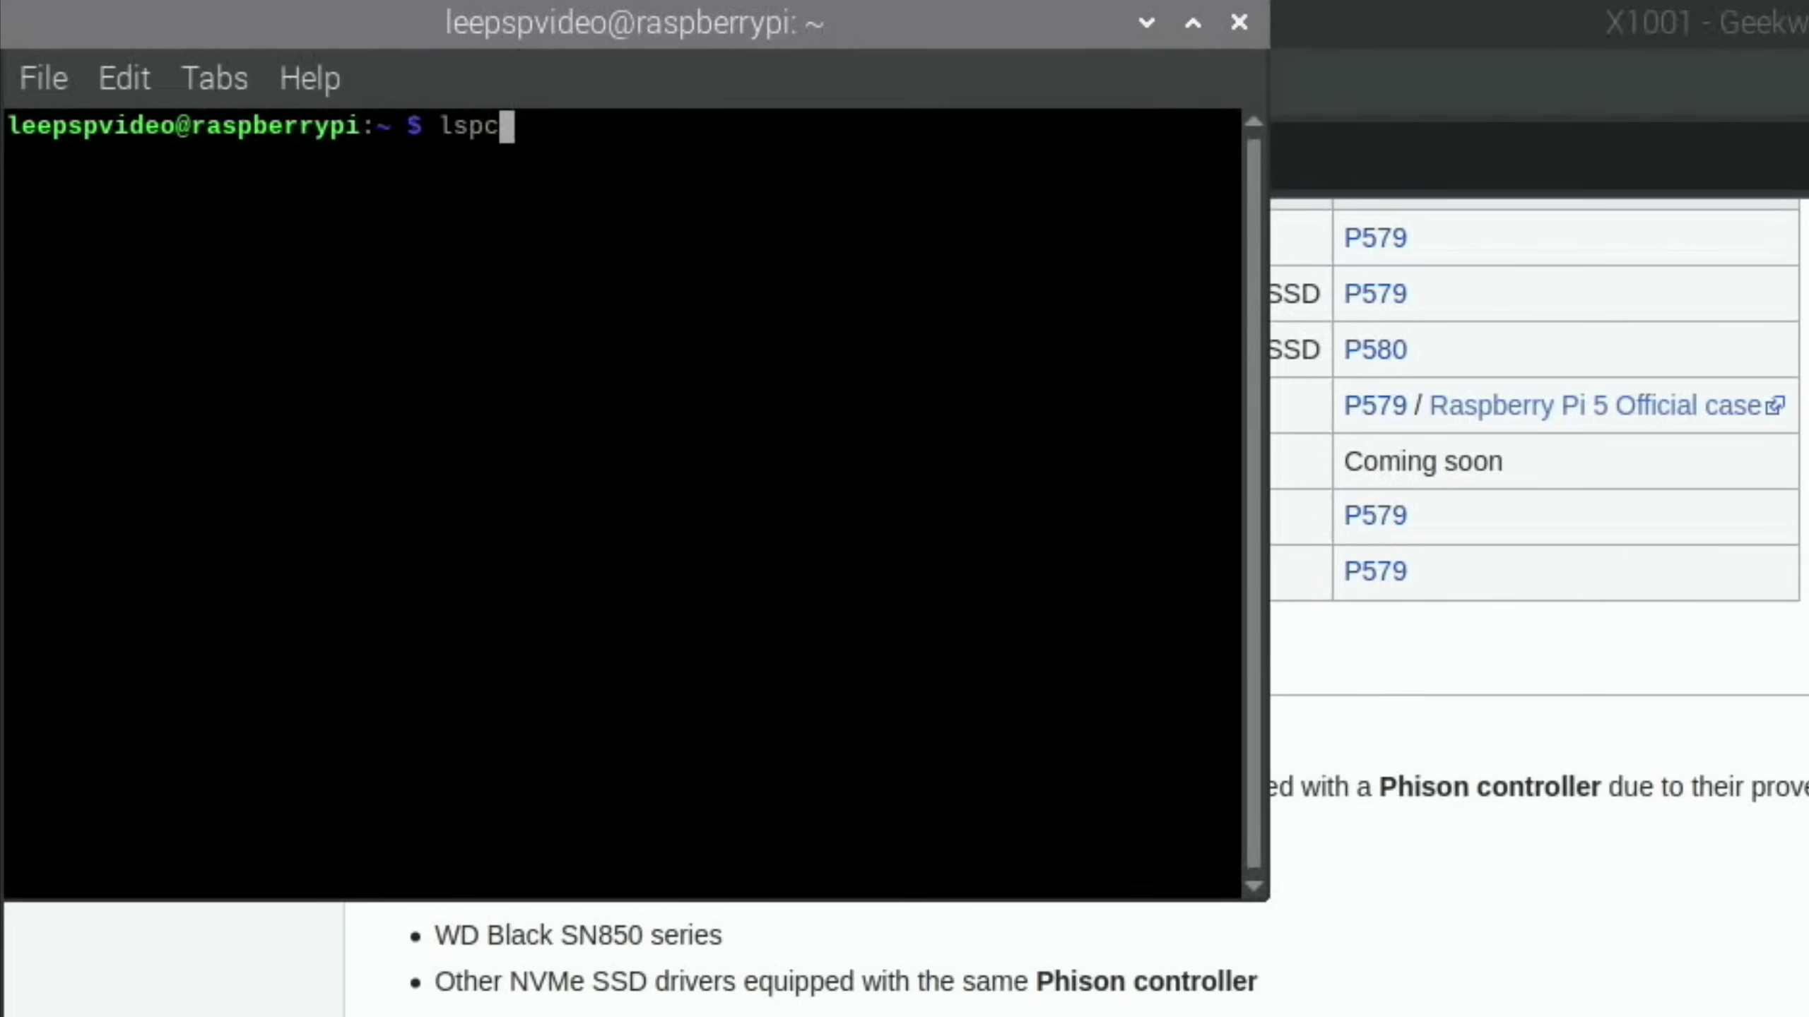
text(i)
key(Return)
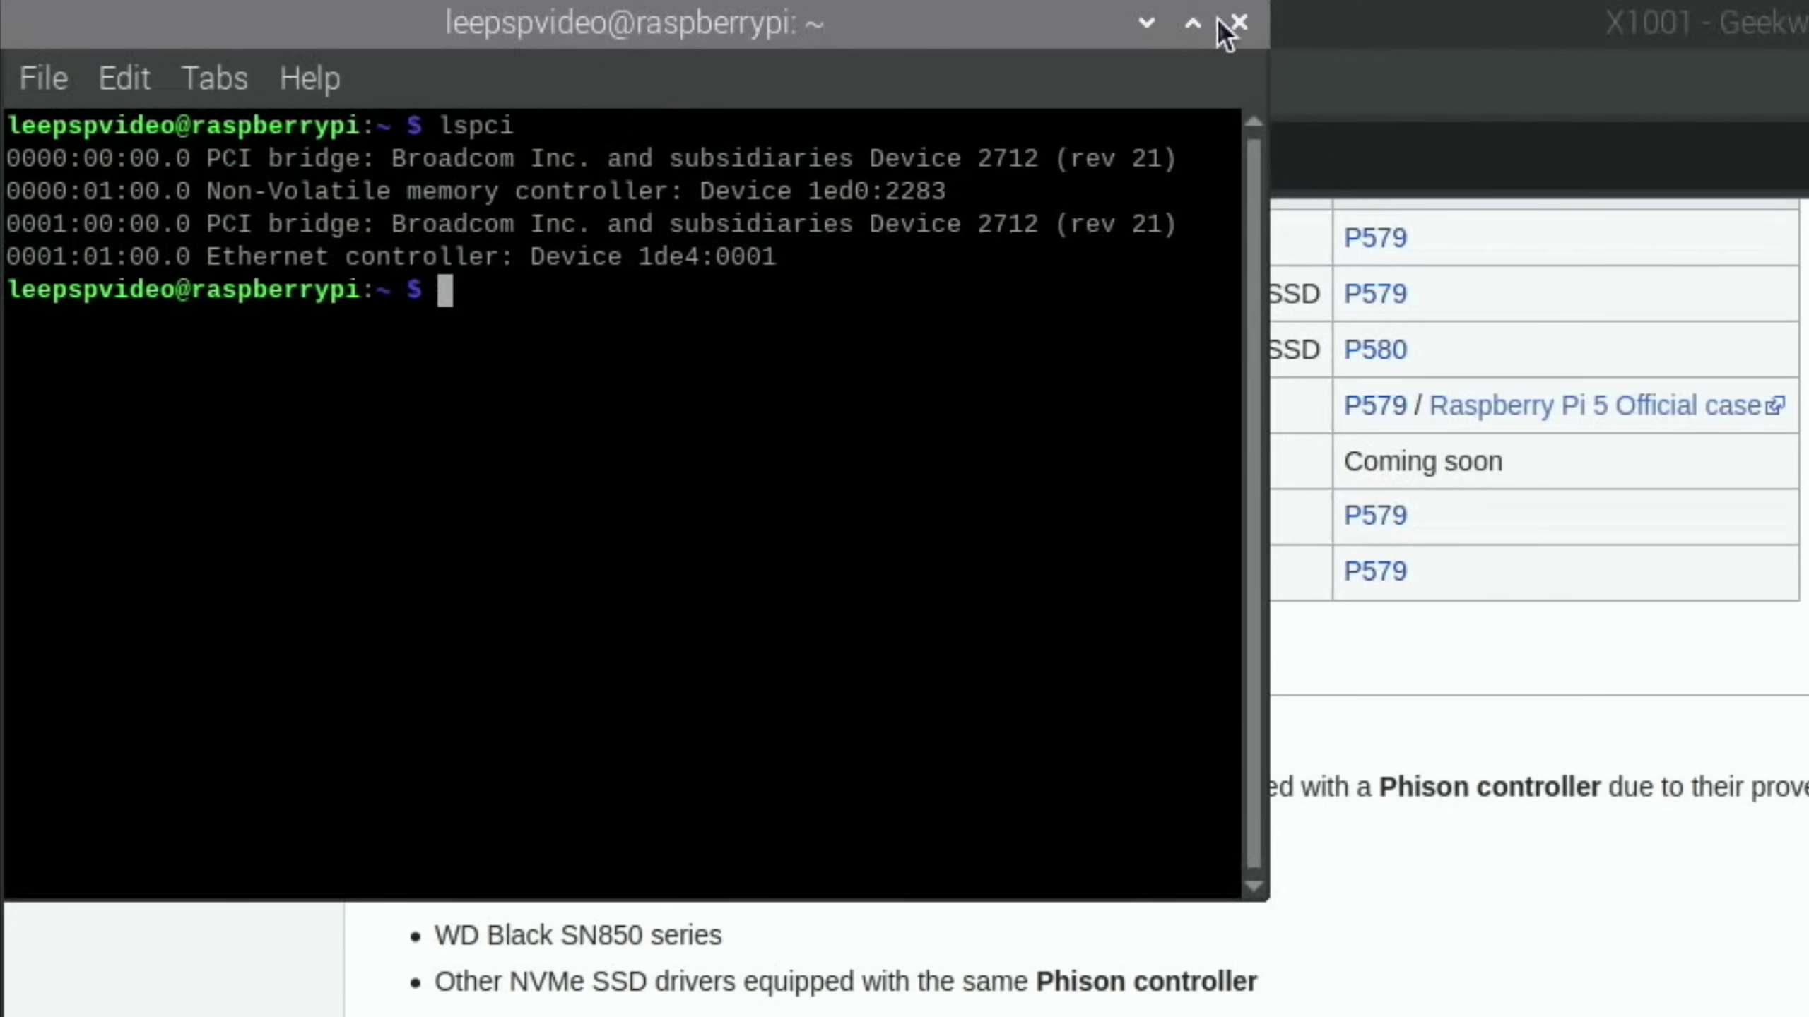
Step: Close the terminal and compare the Pimoroni NVMe Base drive compatibility list against the X1001 wiki
click(1239, 22)
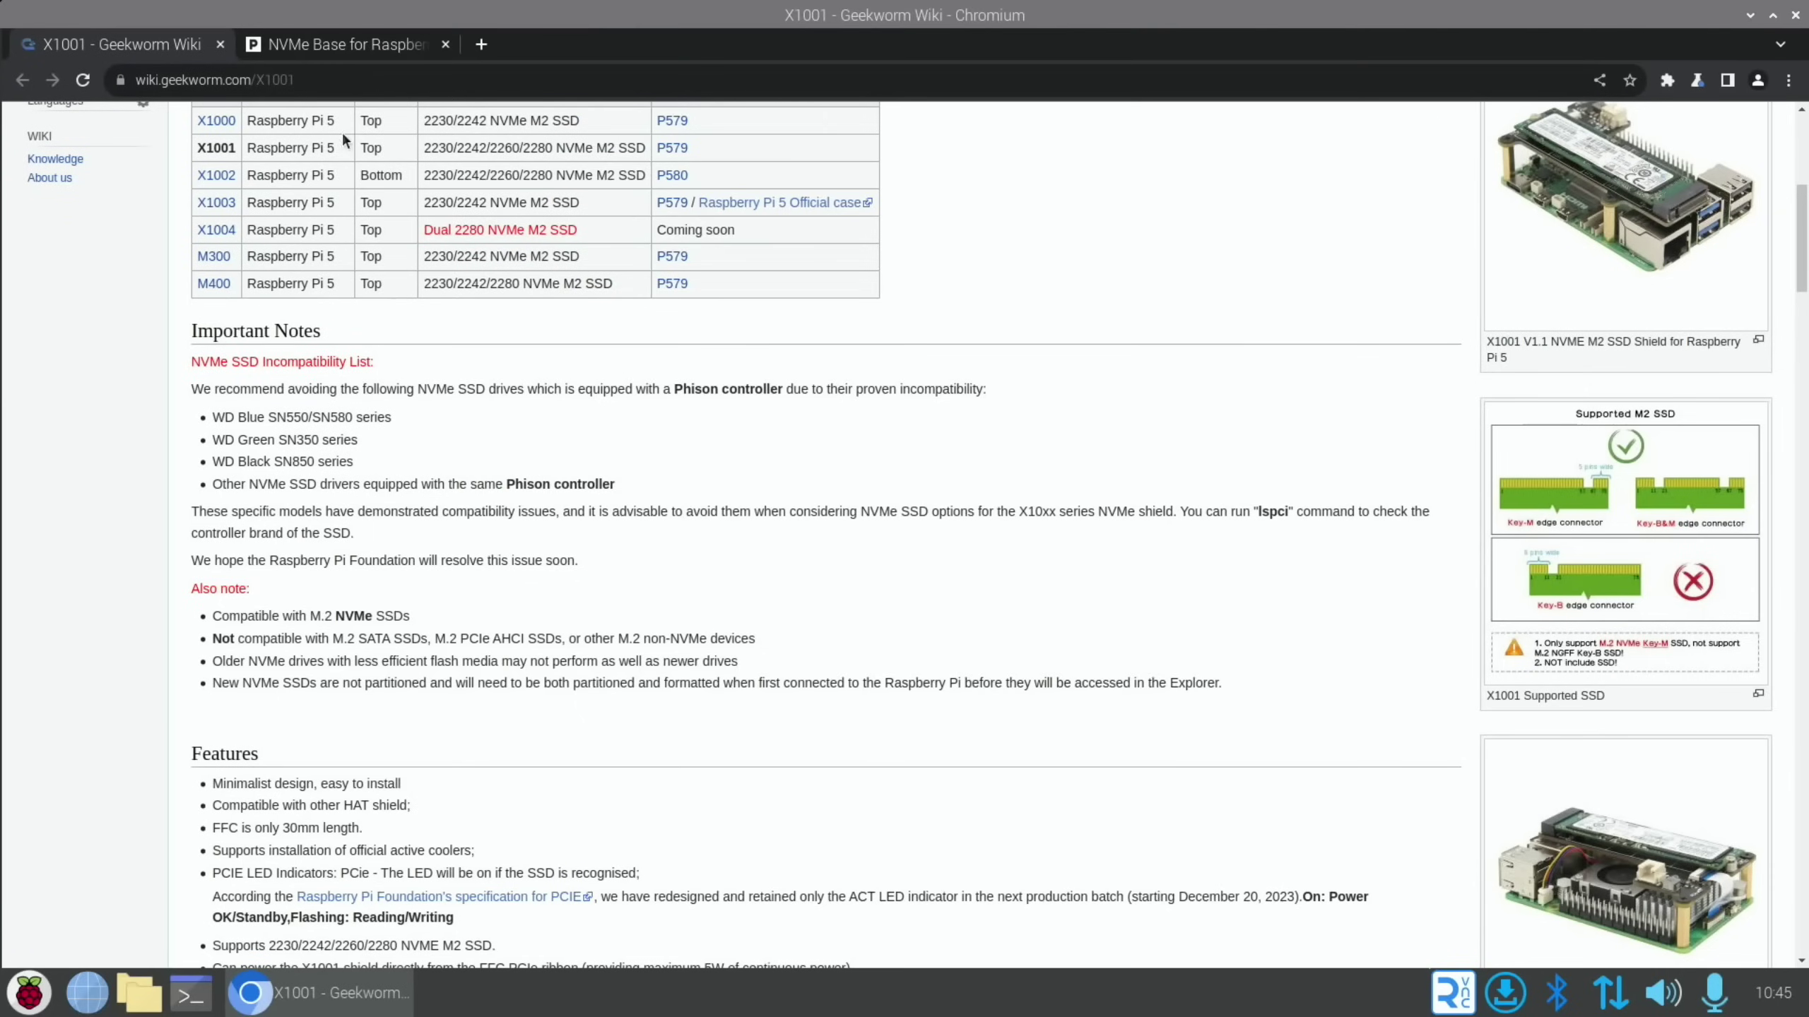
click(304, 48)
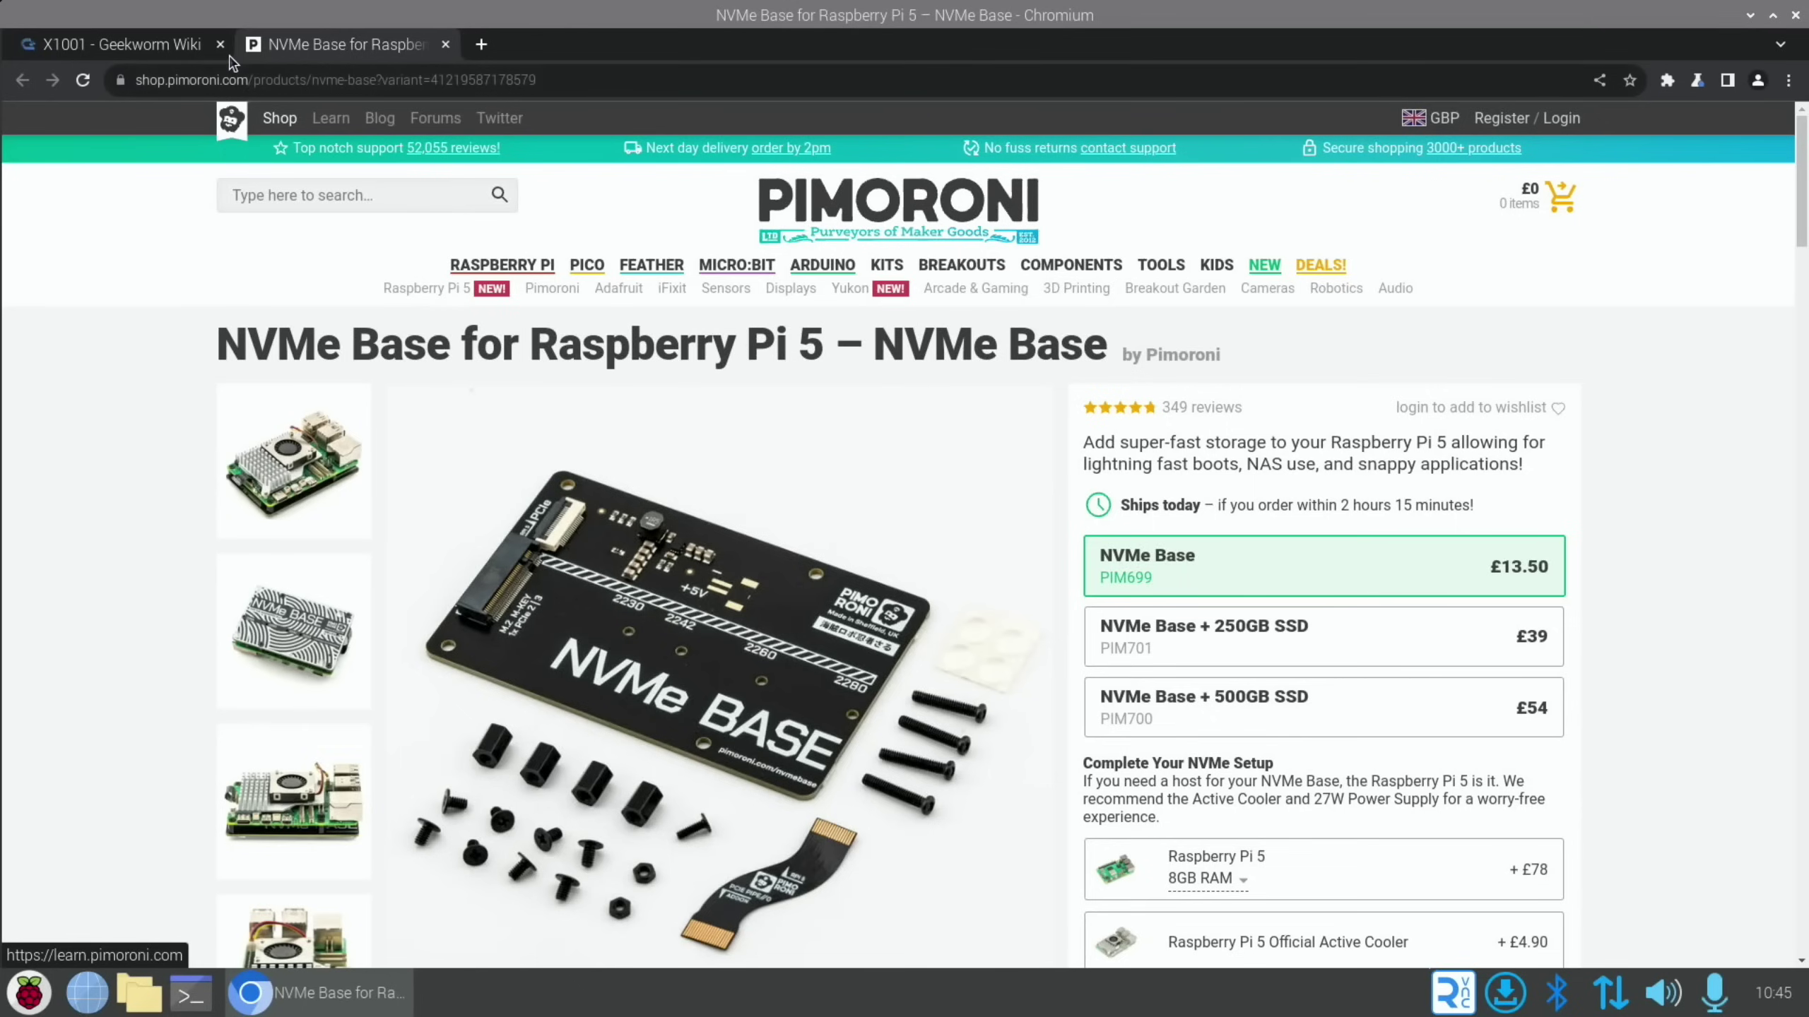
click(194, 48)
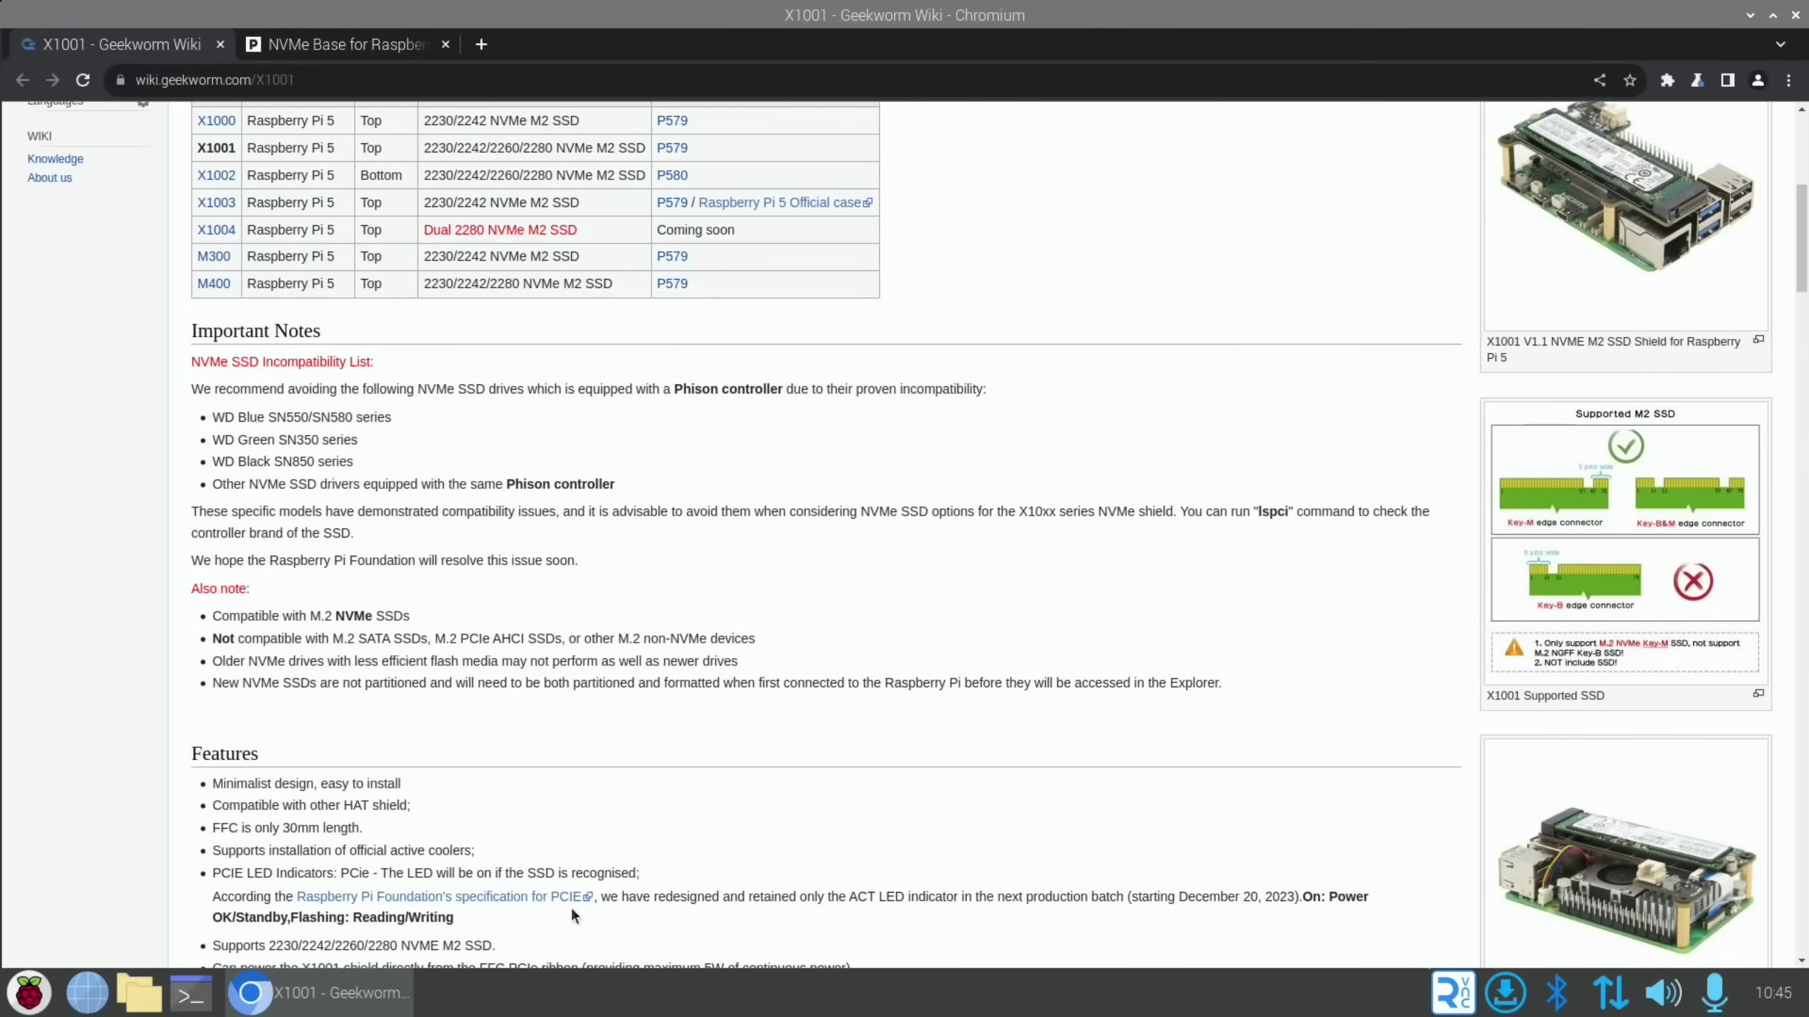
click(367, 49)
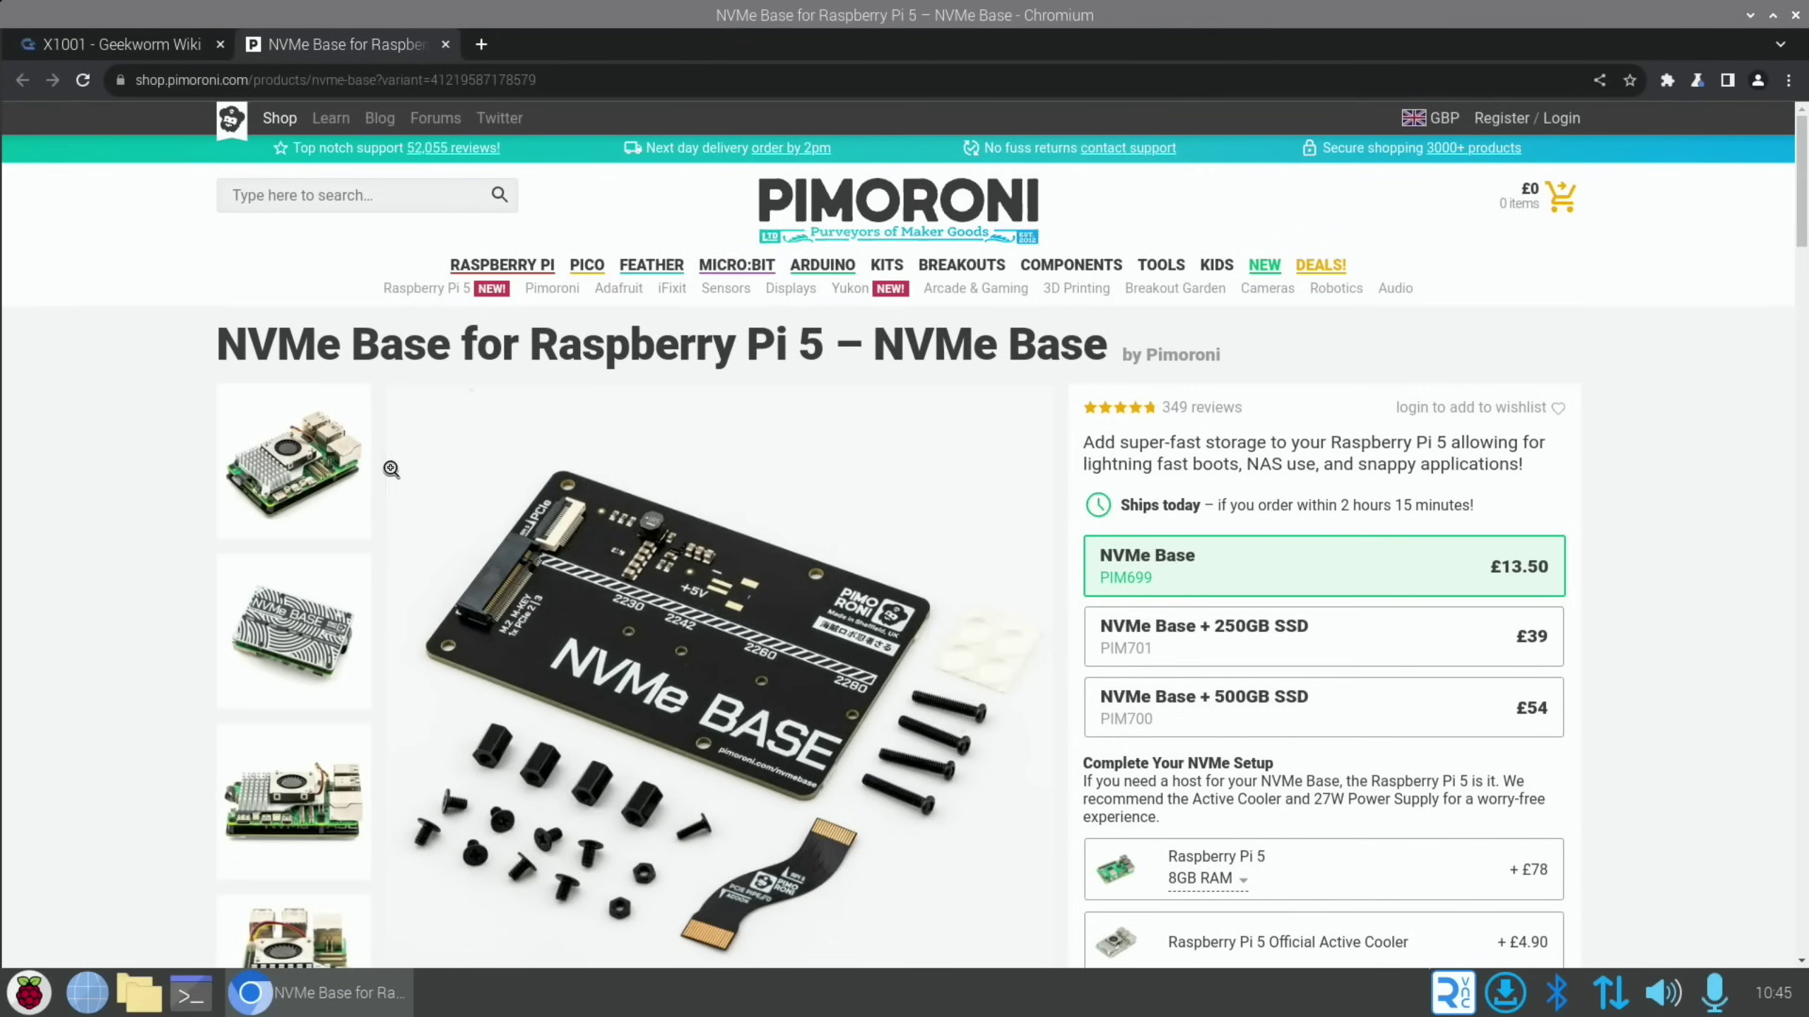
scroll(390, 469, down, 3)
scroll(391, 469, down, 15)
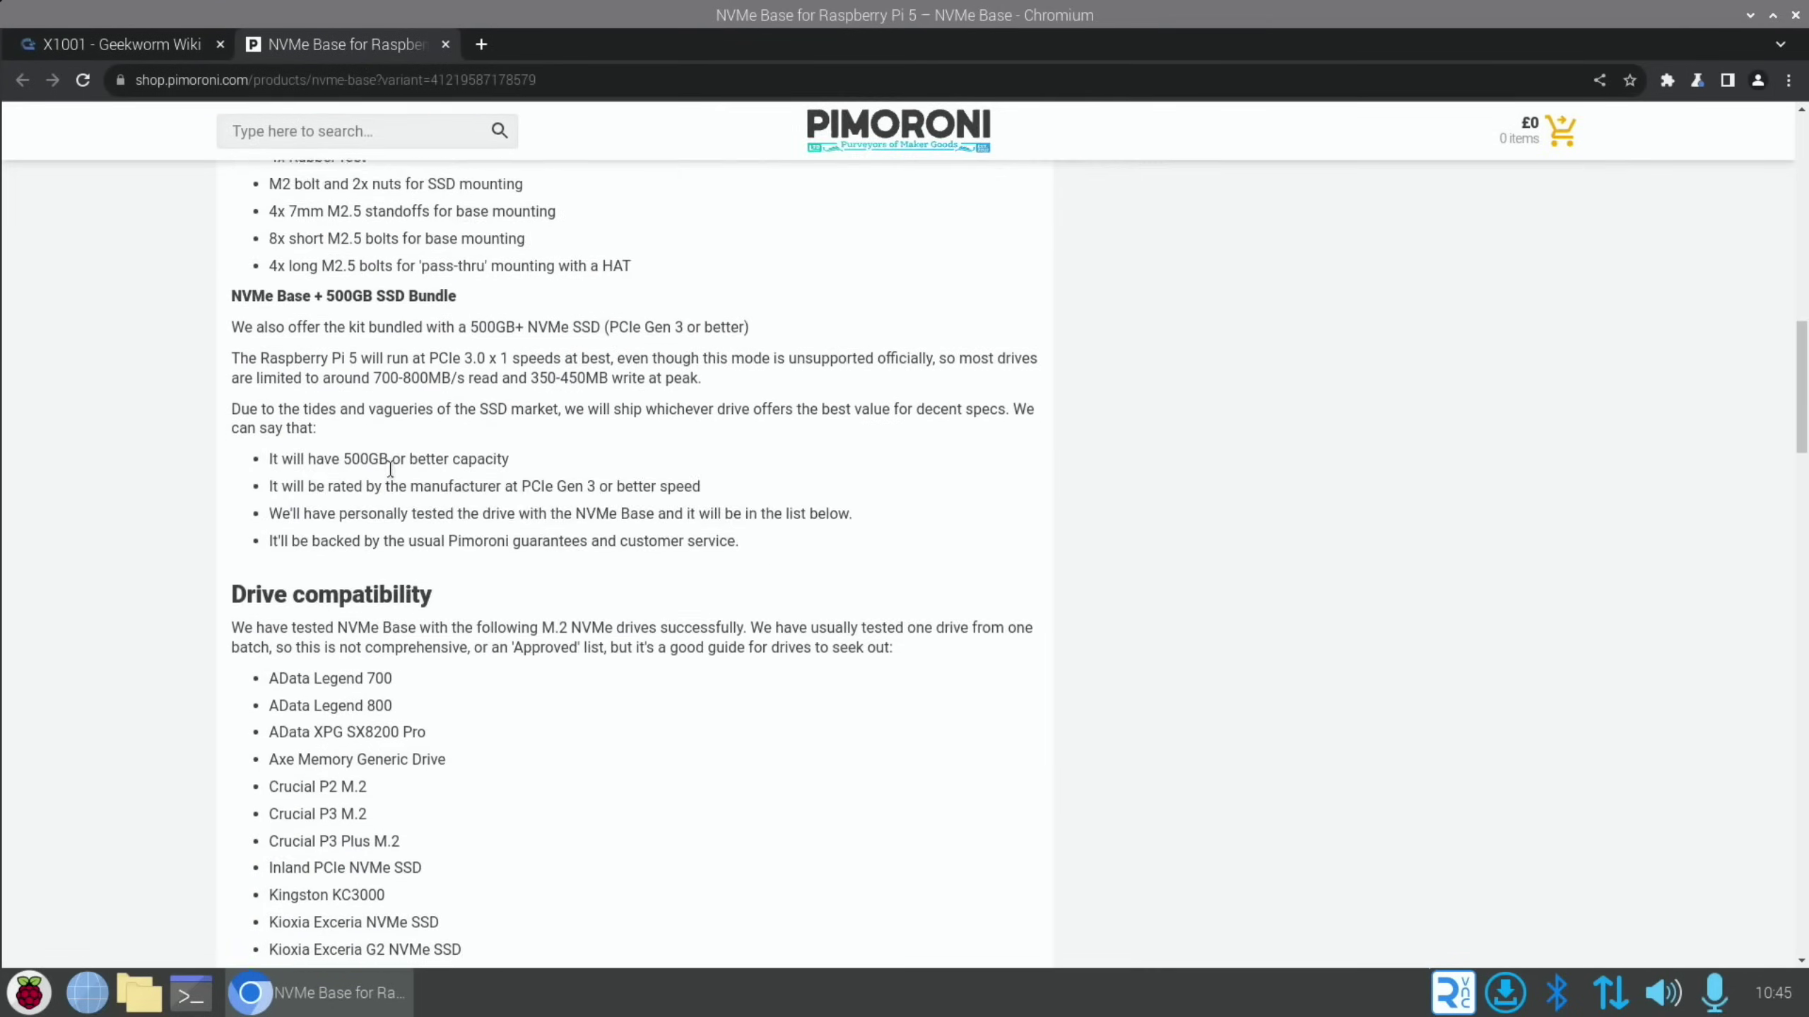
scroll(391, 469, down, 3)
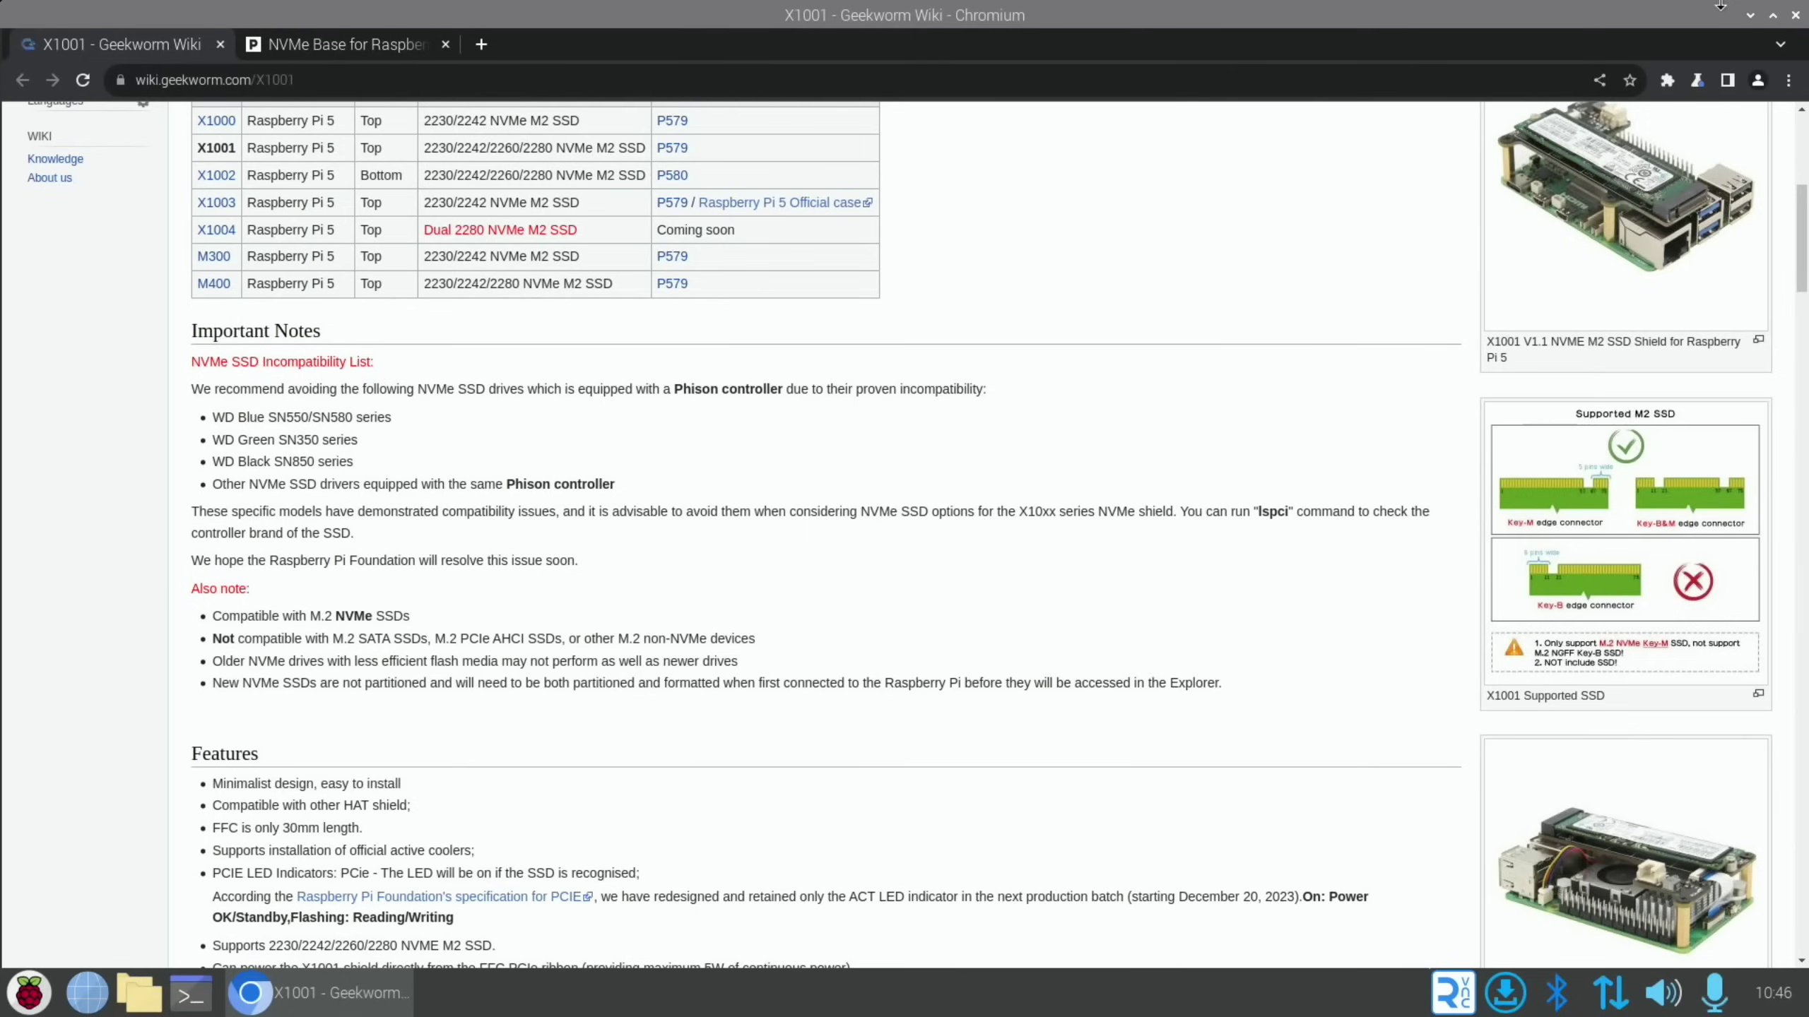
Step: Launch Raspberry Pi Imager and choose Raspberry Pi 5 with Raspberry Pi OS (64-bit)
click(1751, 14)
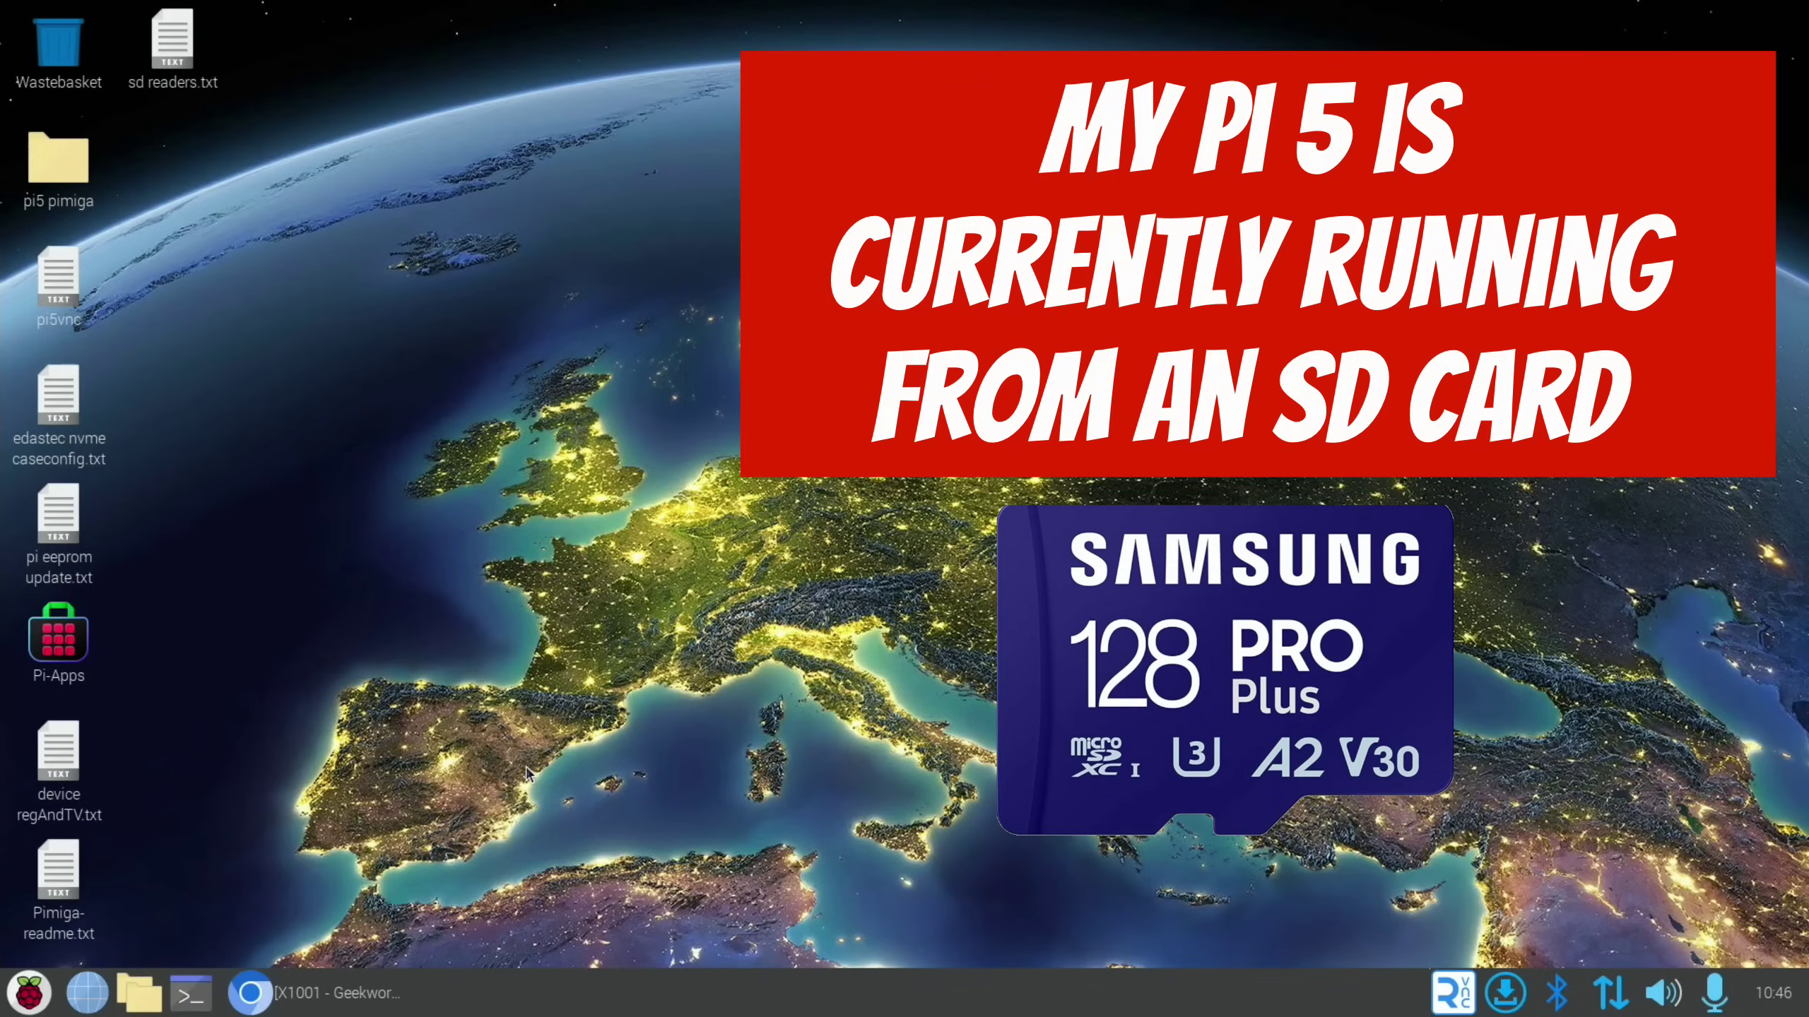
key(super)
text(imager)
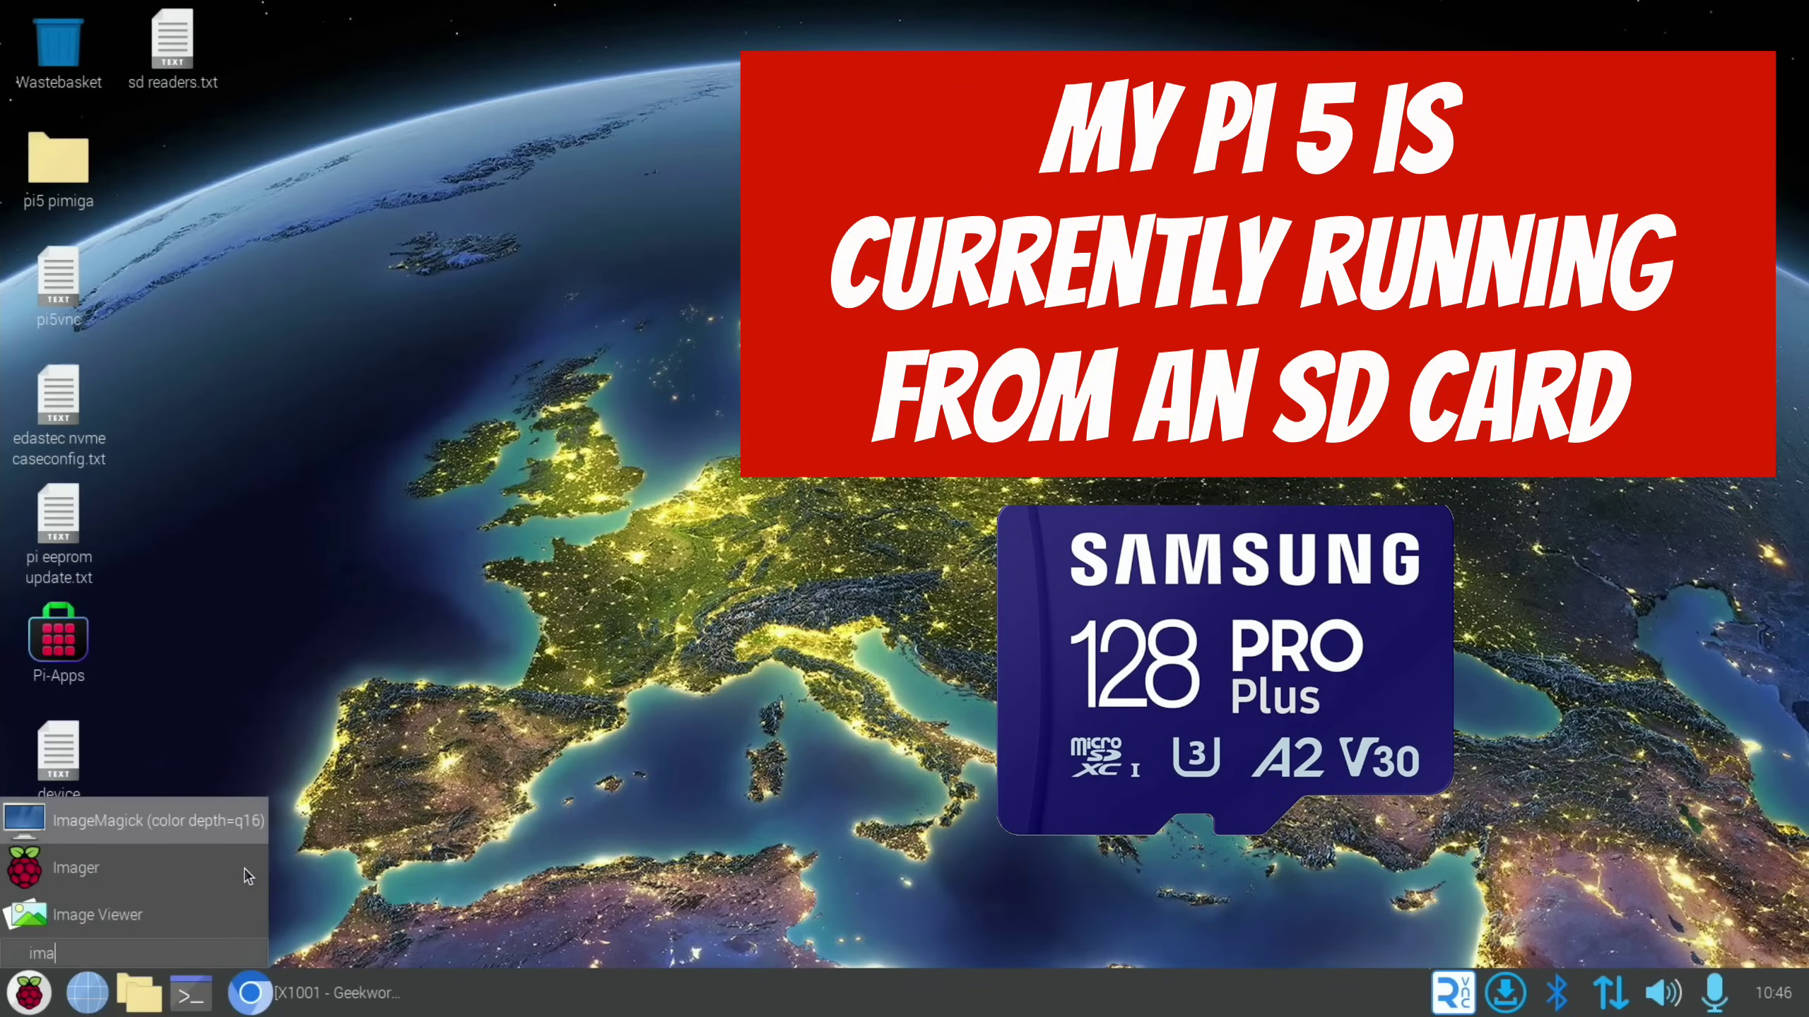
click(188, 922)
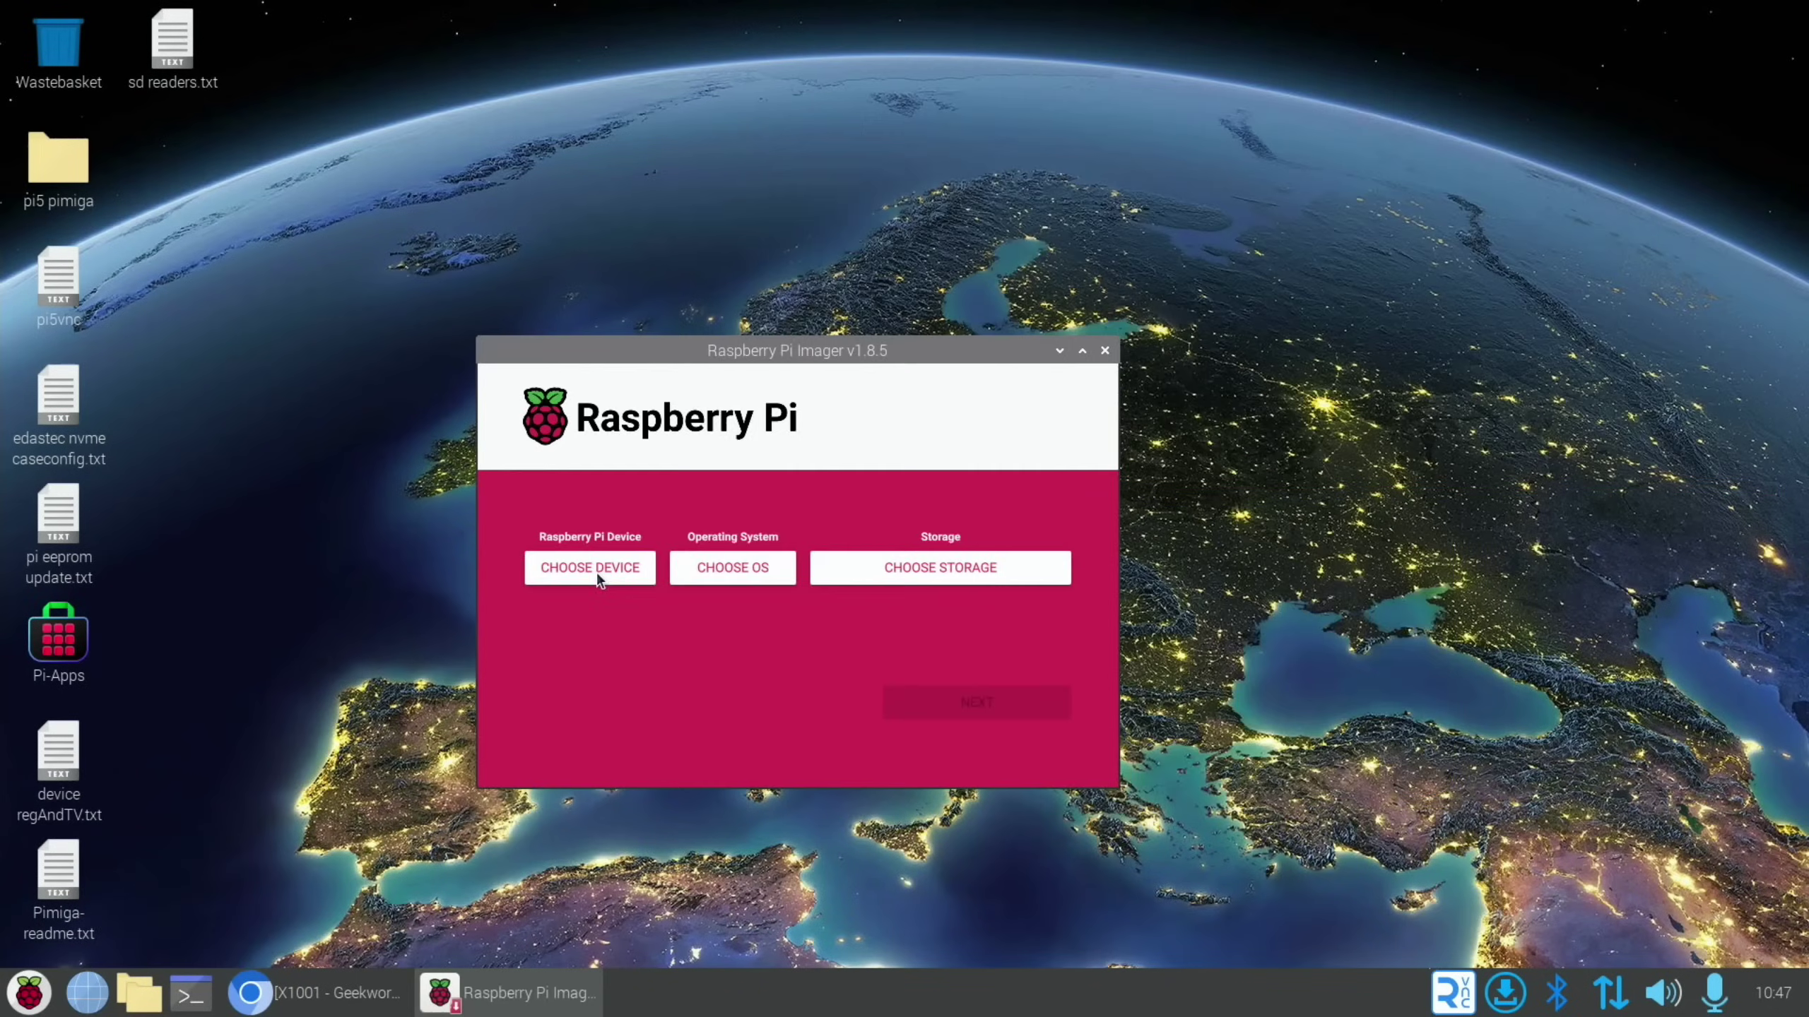
click(597, 572)
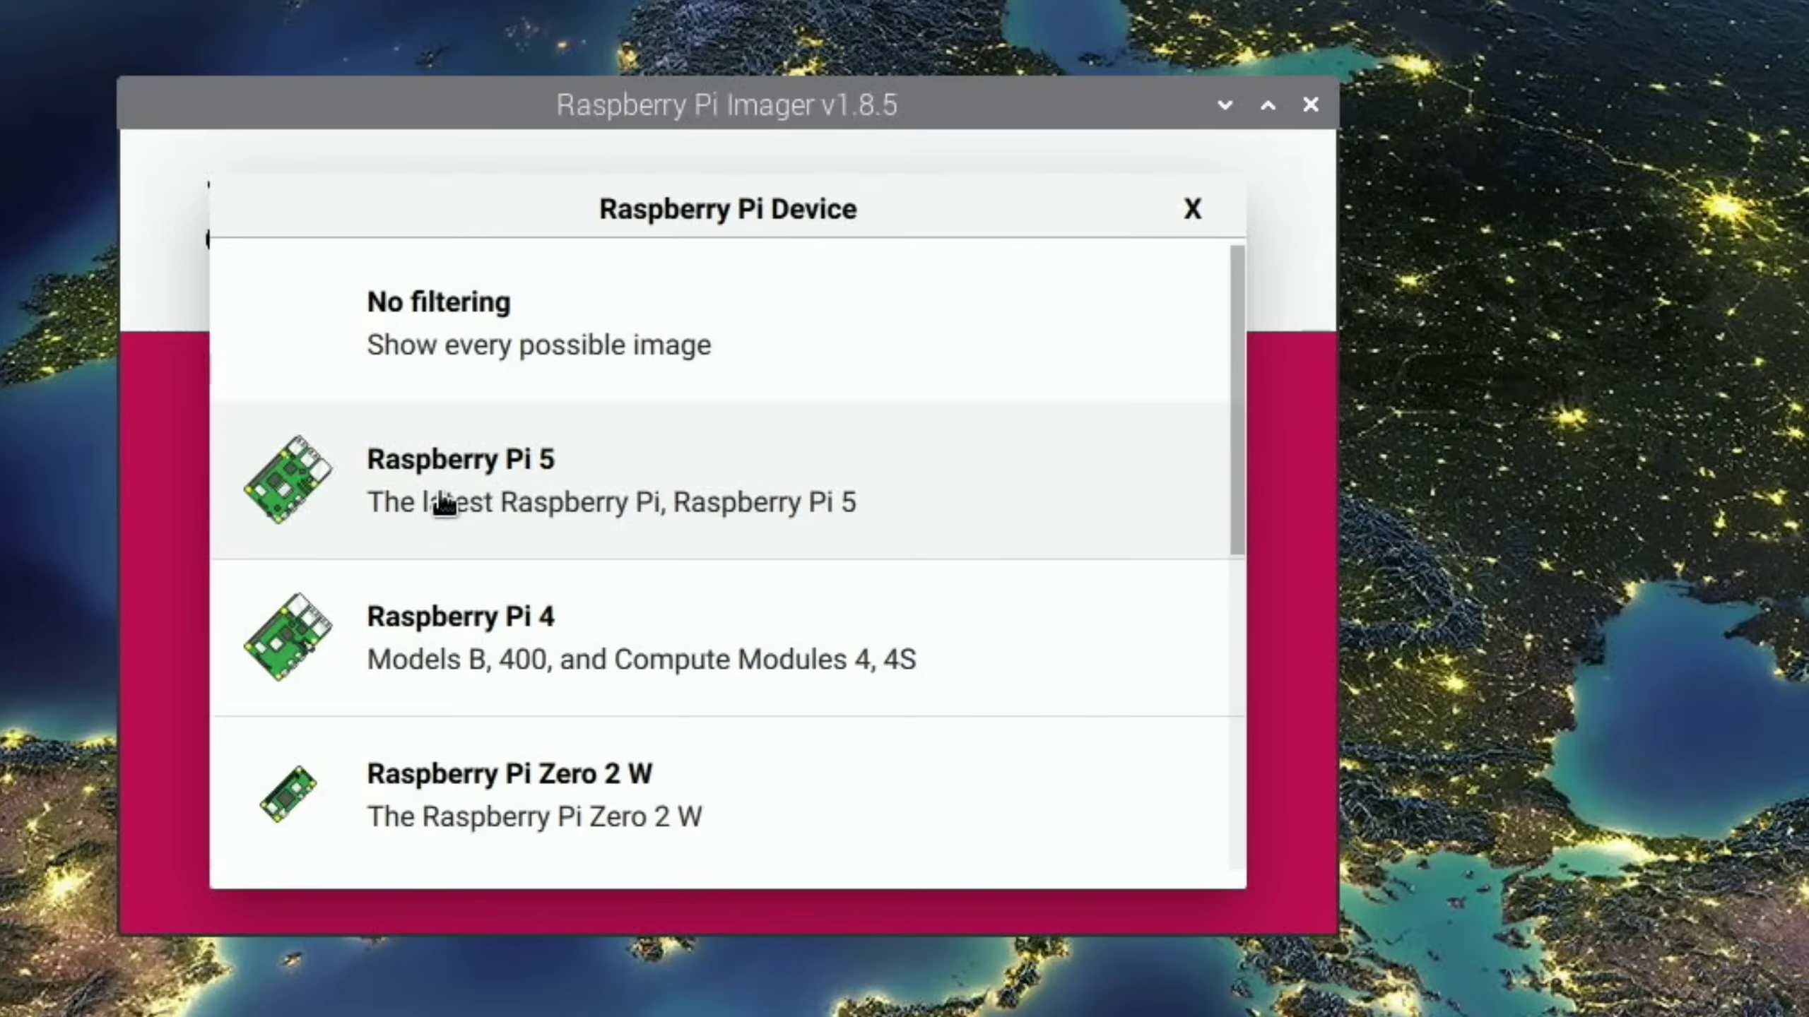
click(443, 503)
click(561, 524)
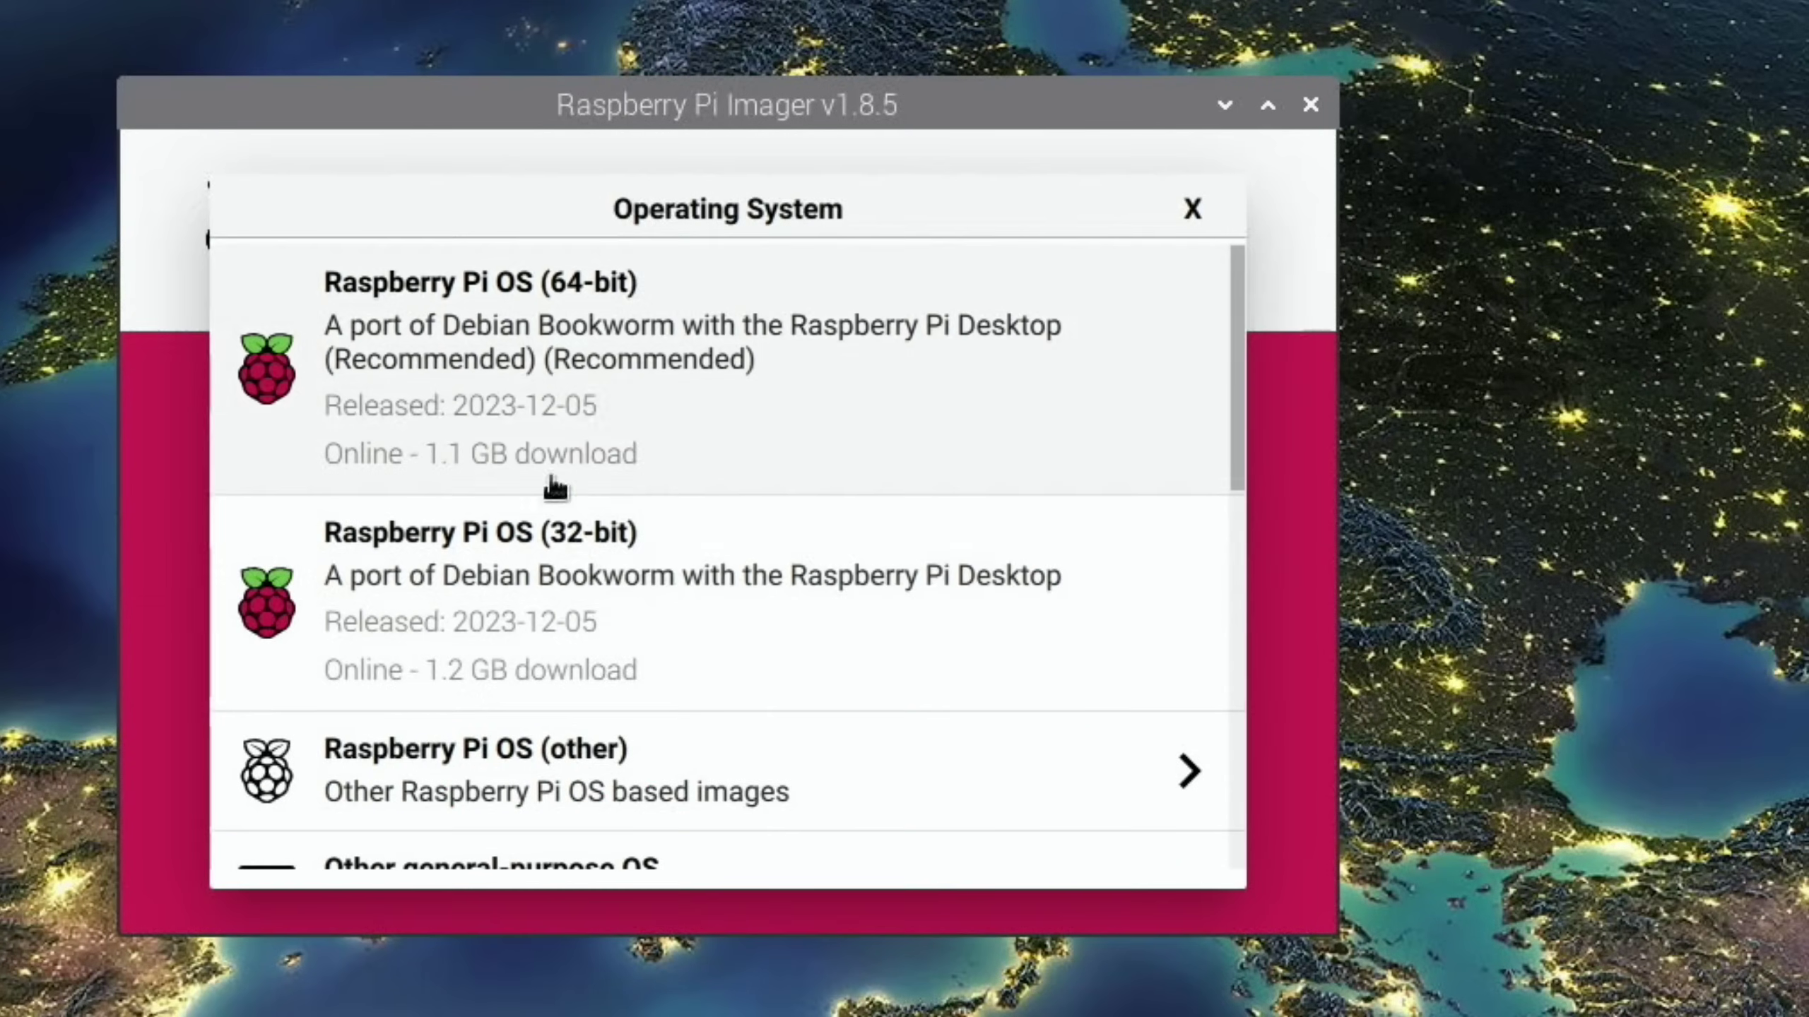
click(458, 341)
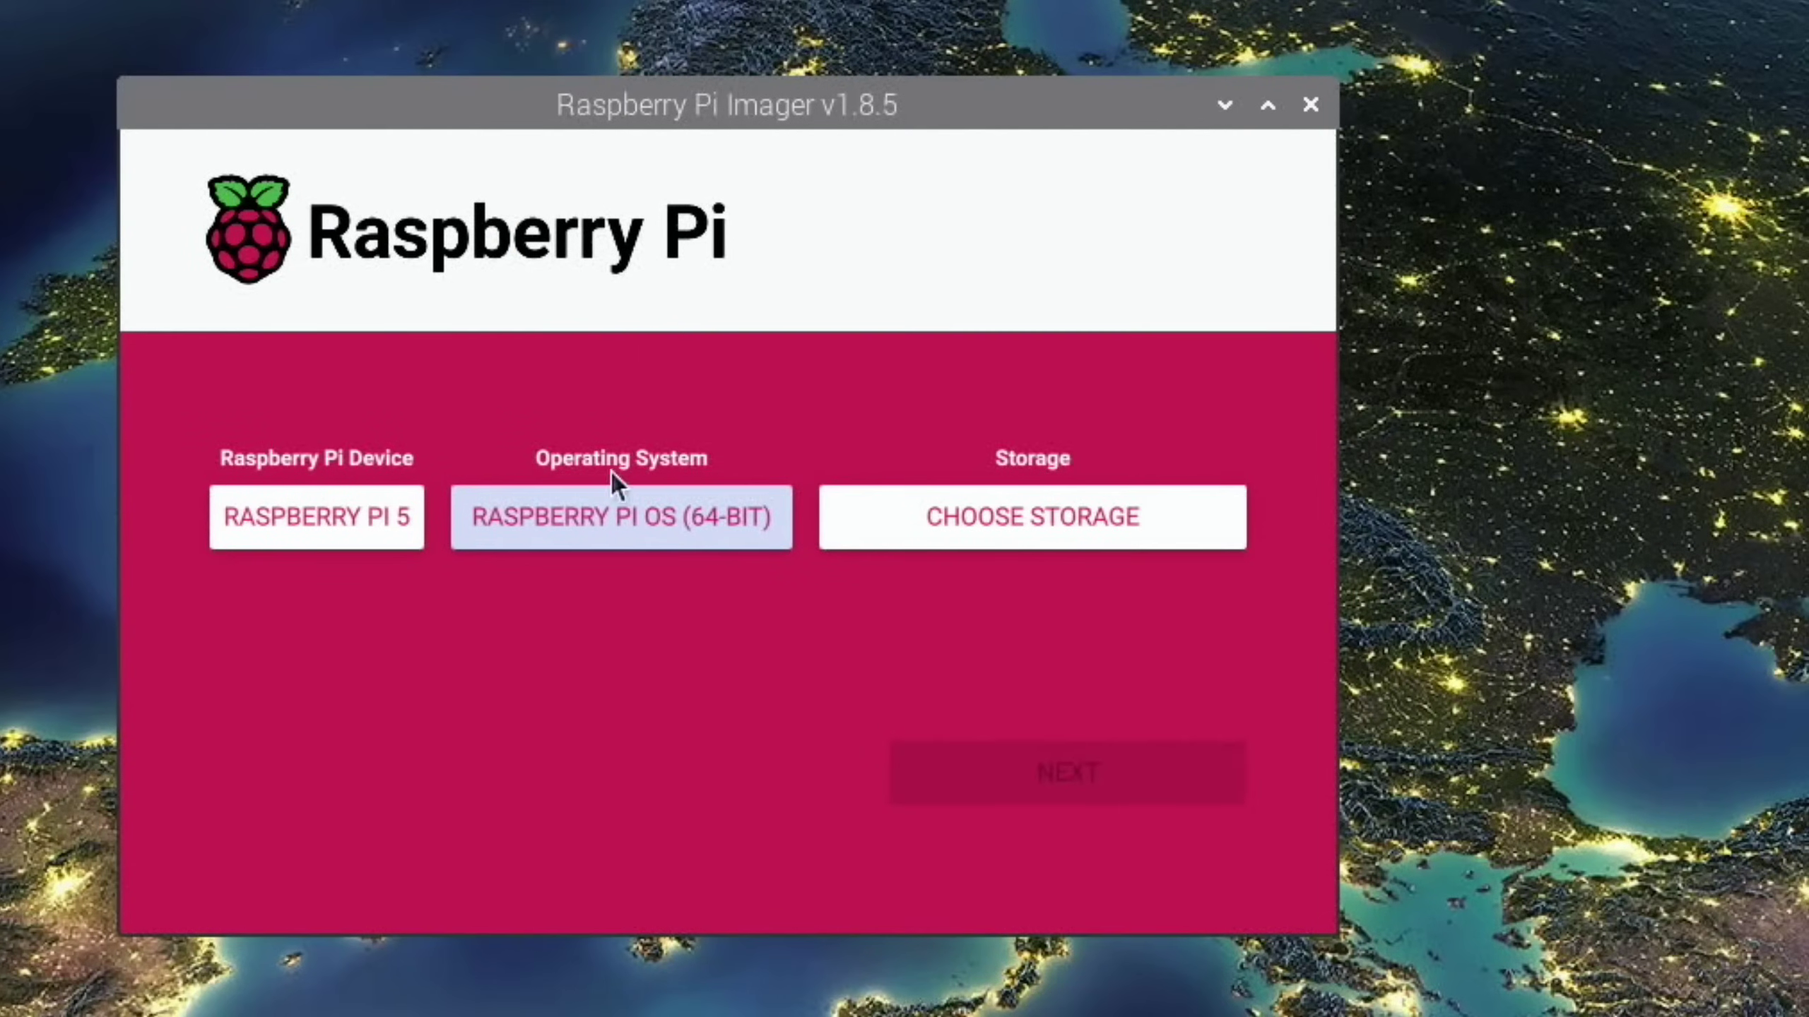
Step: Write the OS uncustomised to the Patriot M.2 P310 240GB drive, authorising with the account password, then shut down
click(911, 520)
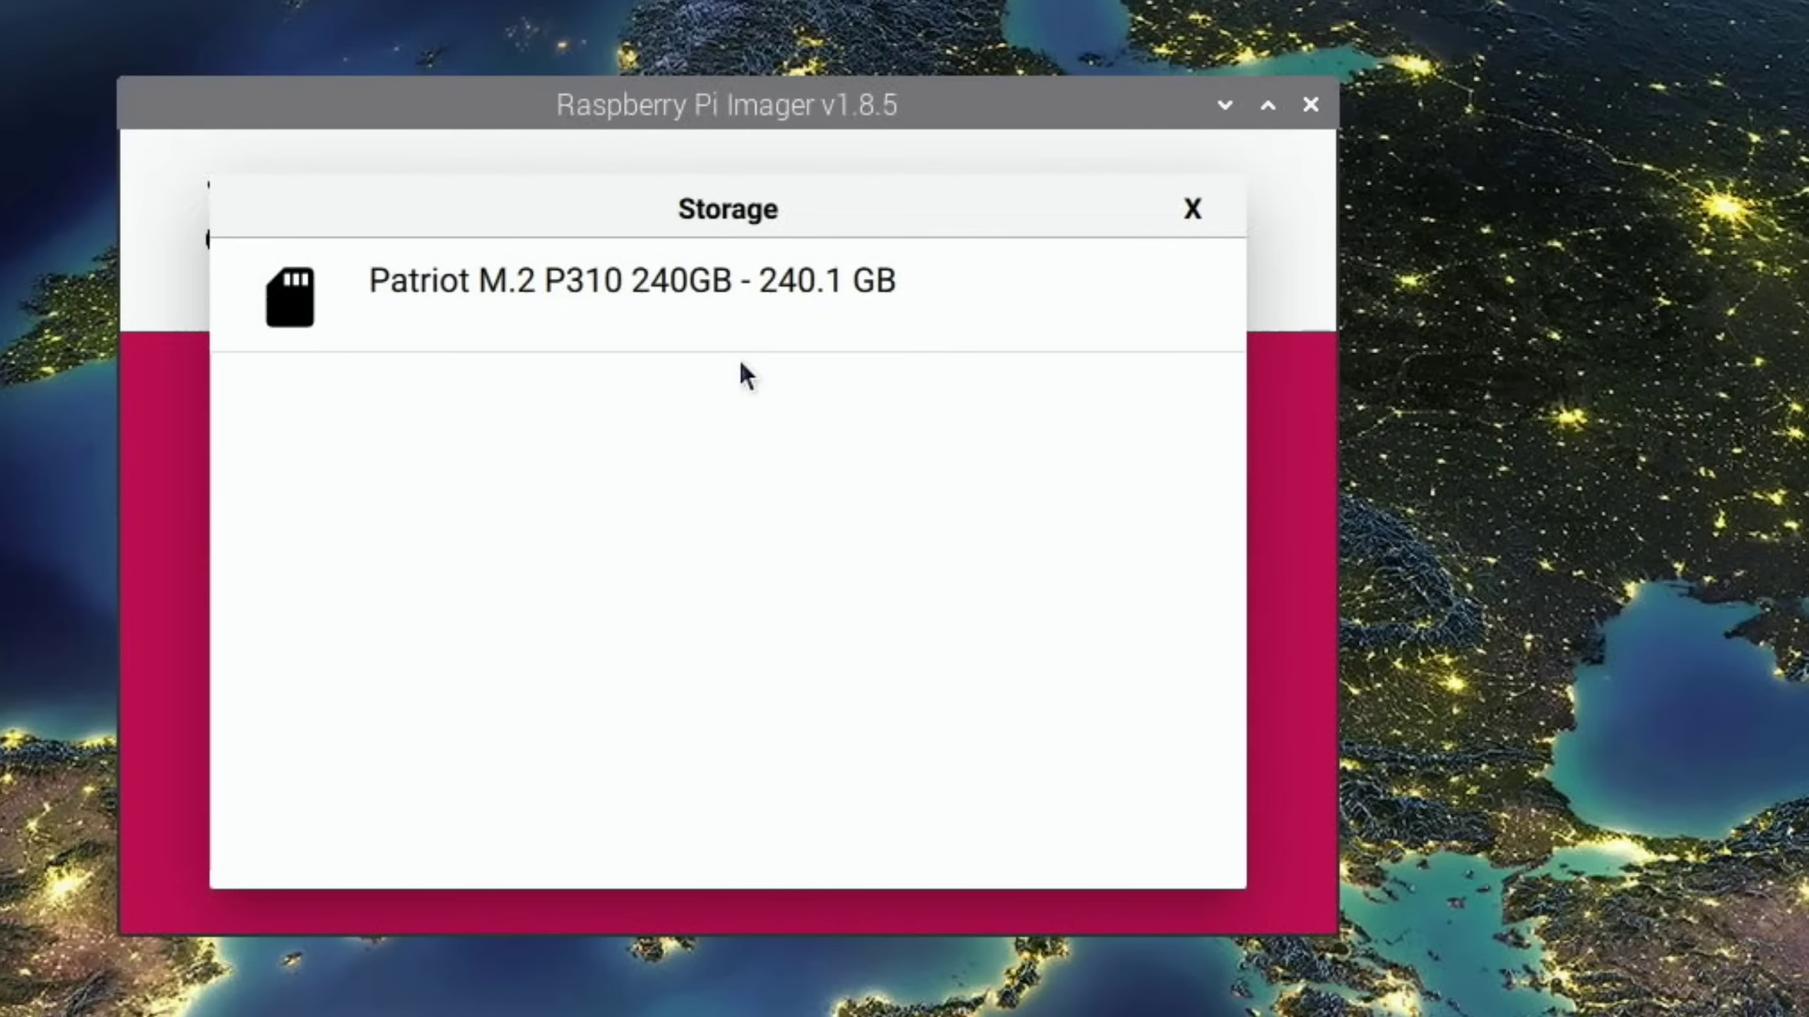
click(593, 282)
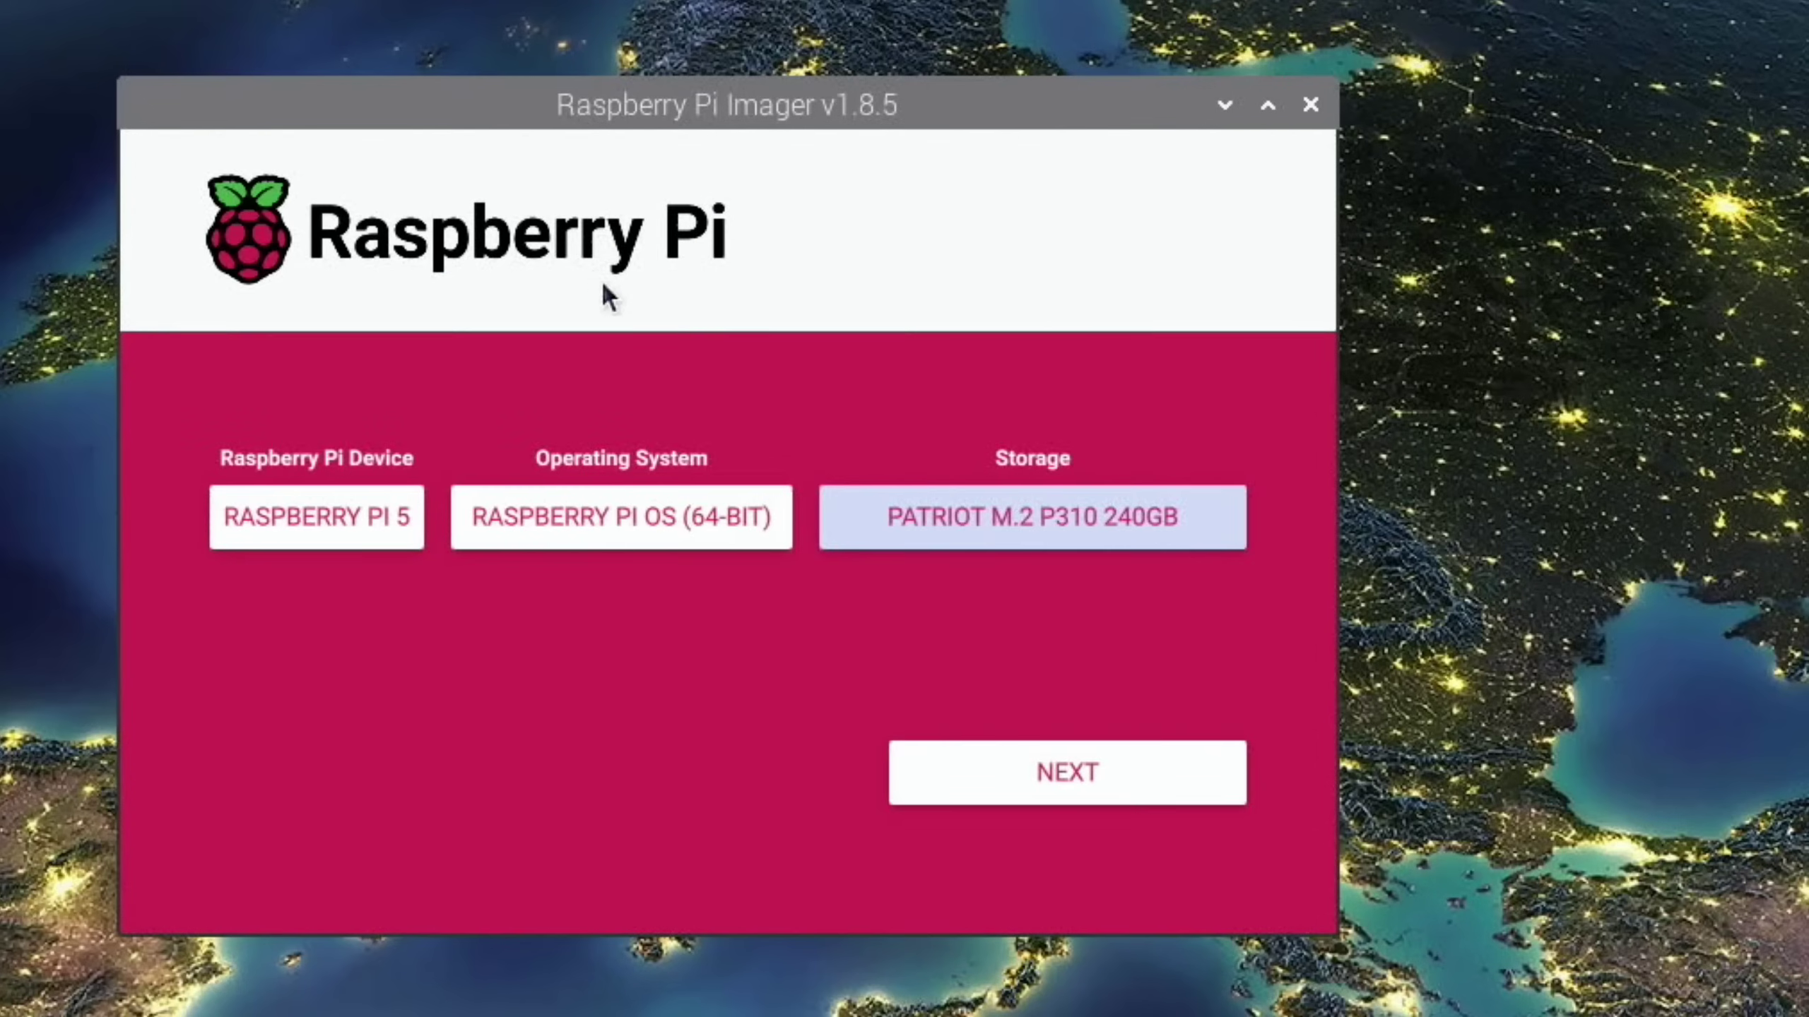
click(1032, 784)
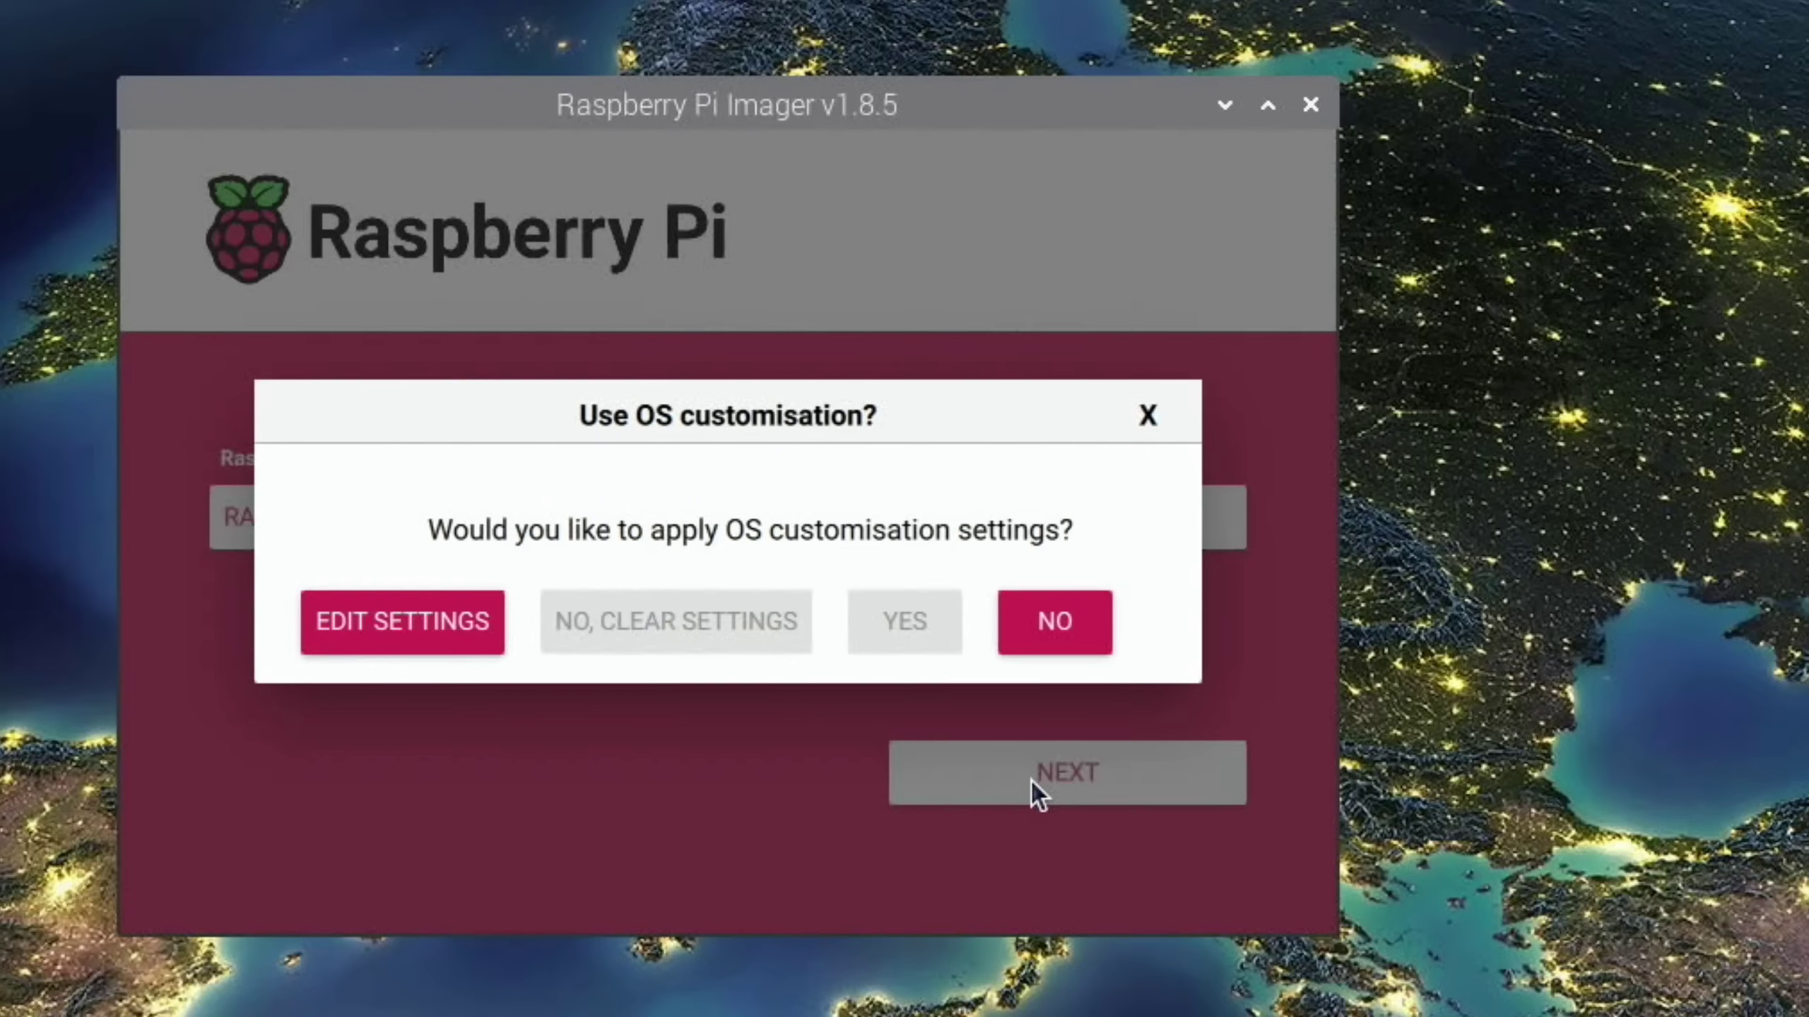
click(1065, 626)
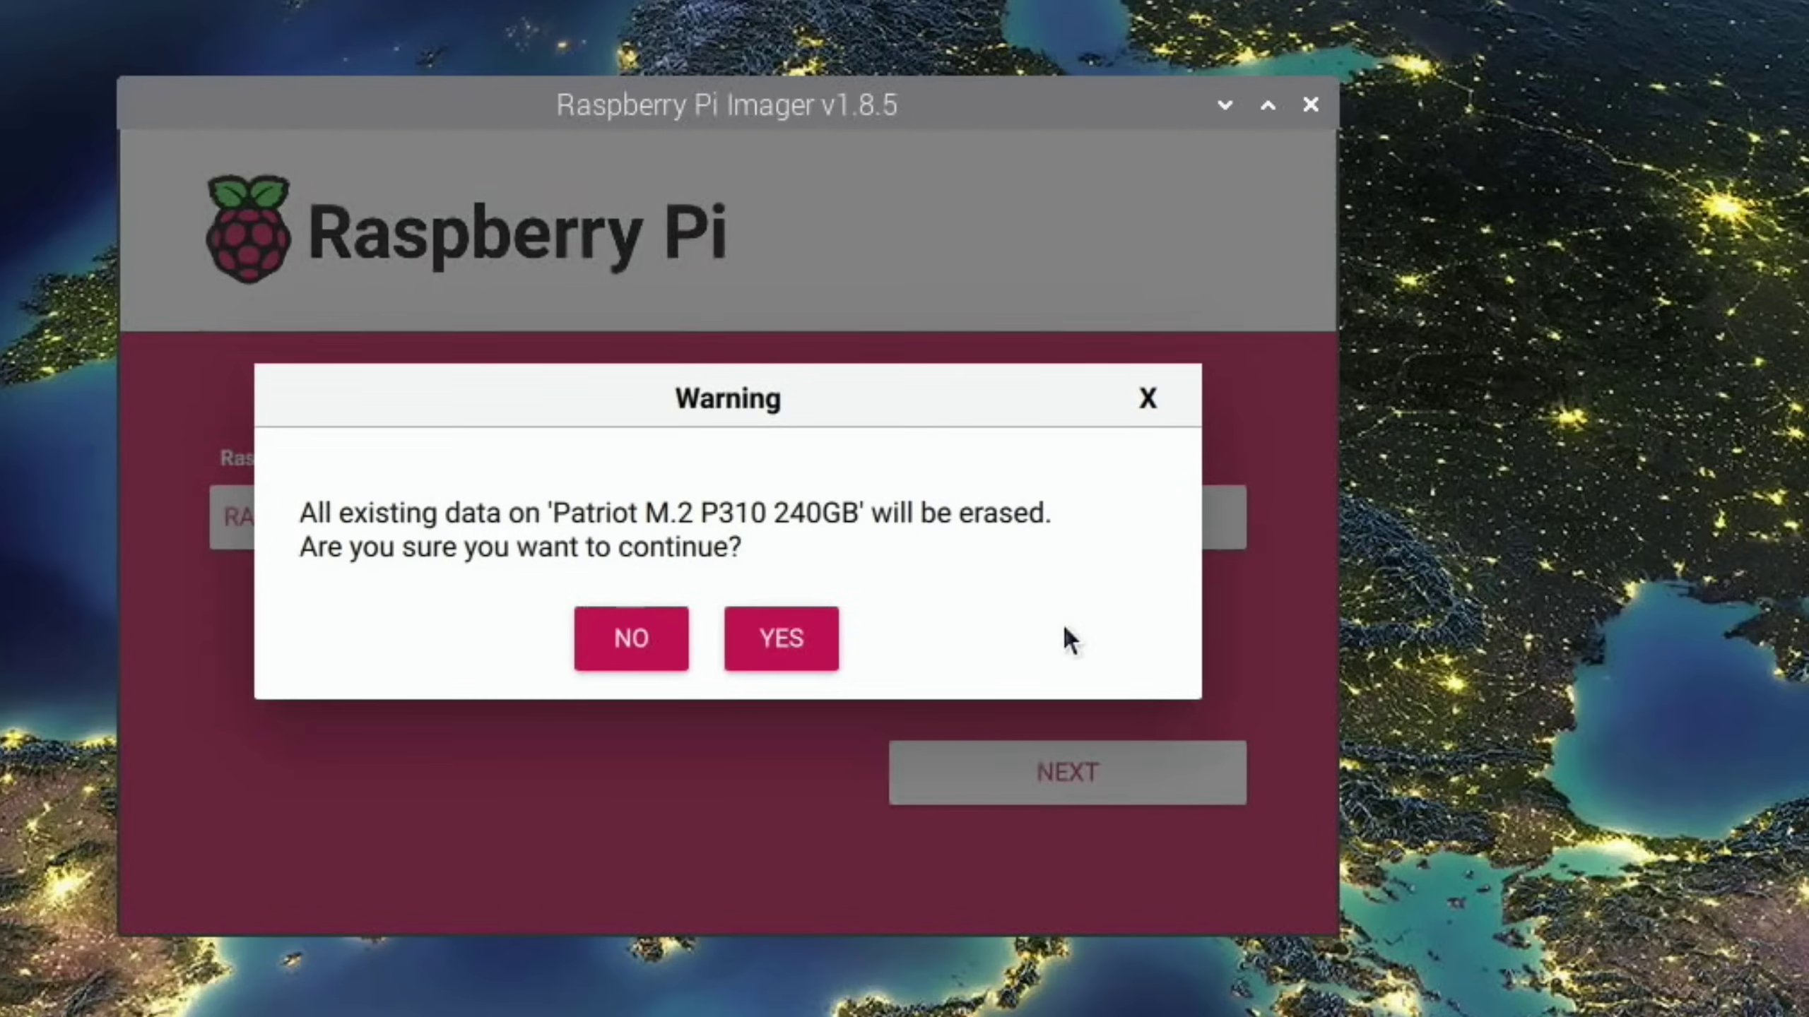
click(792, 647)
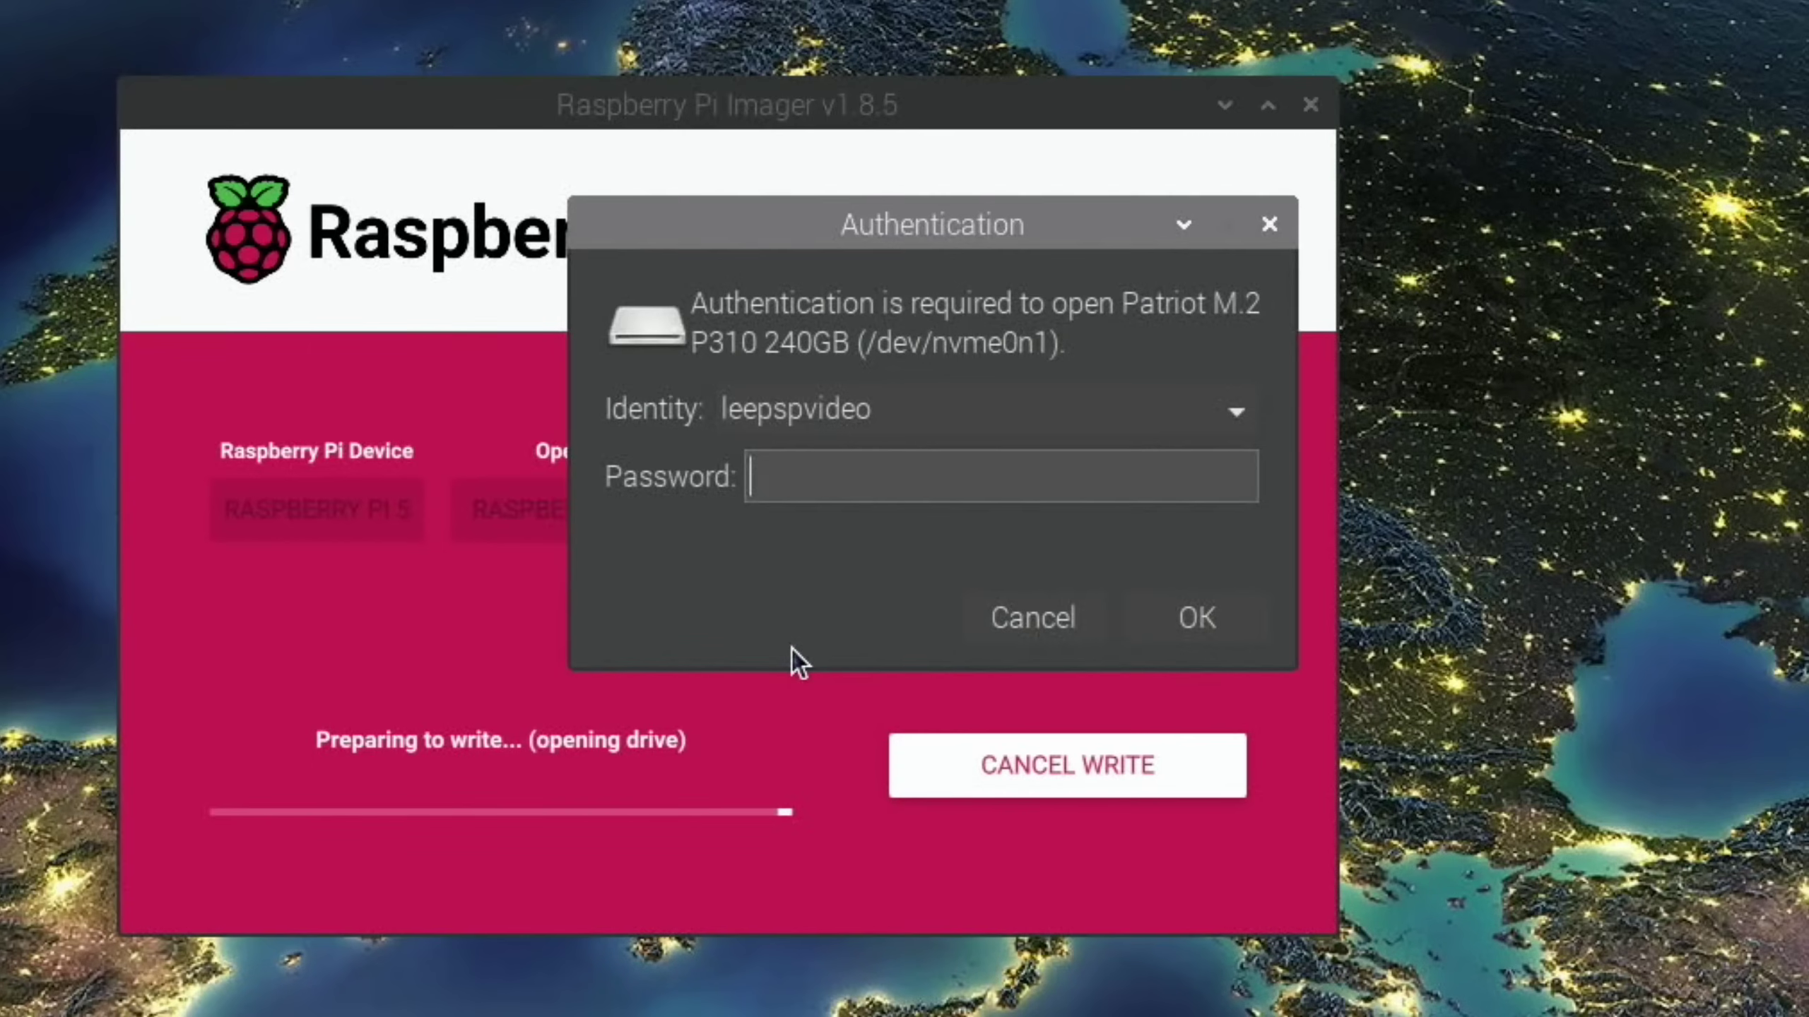
text(••••••••••)
key(Return)
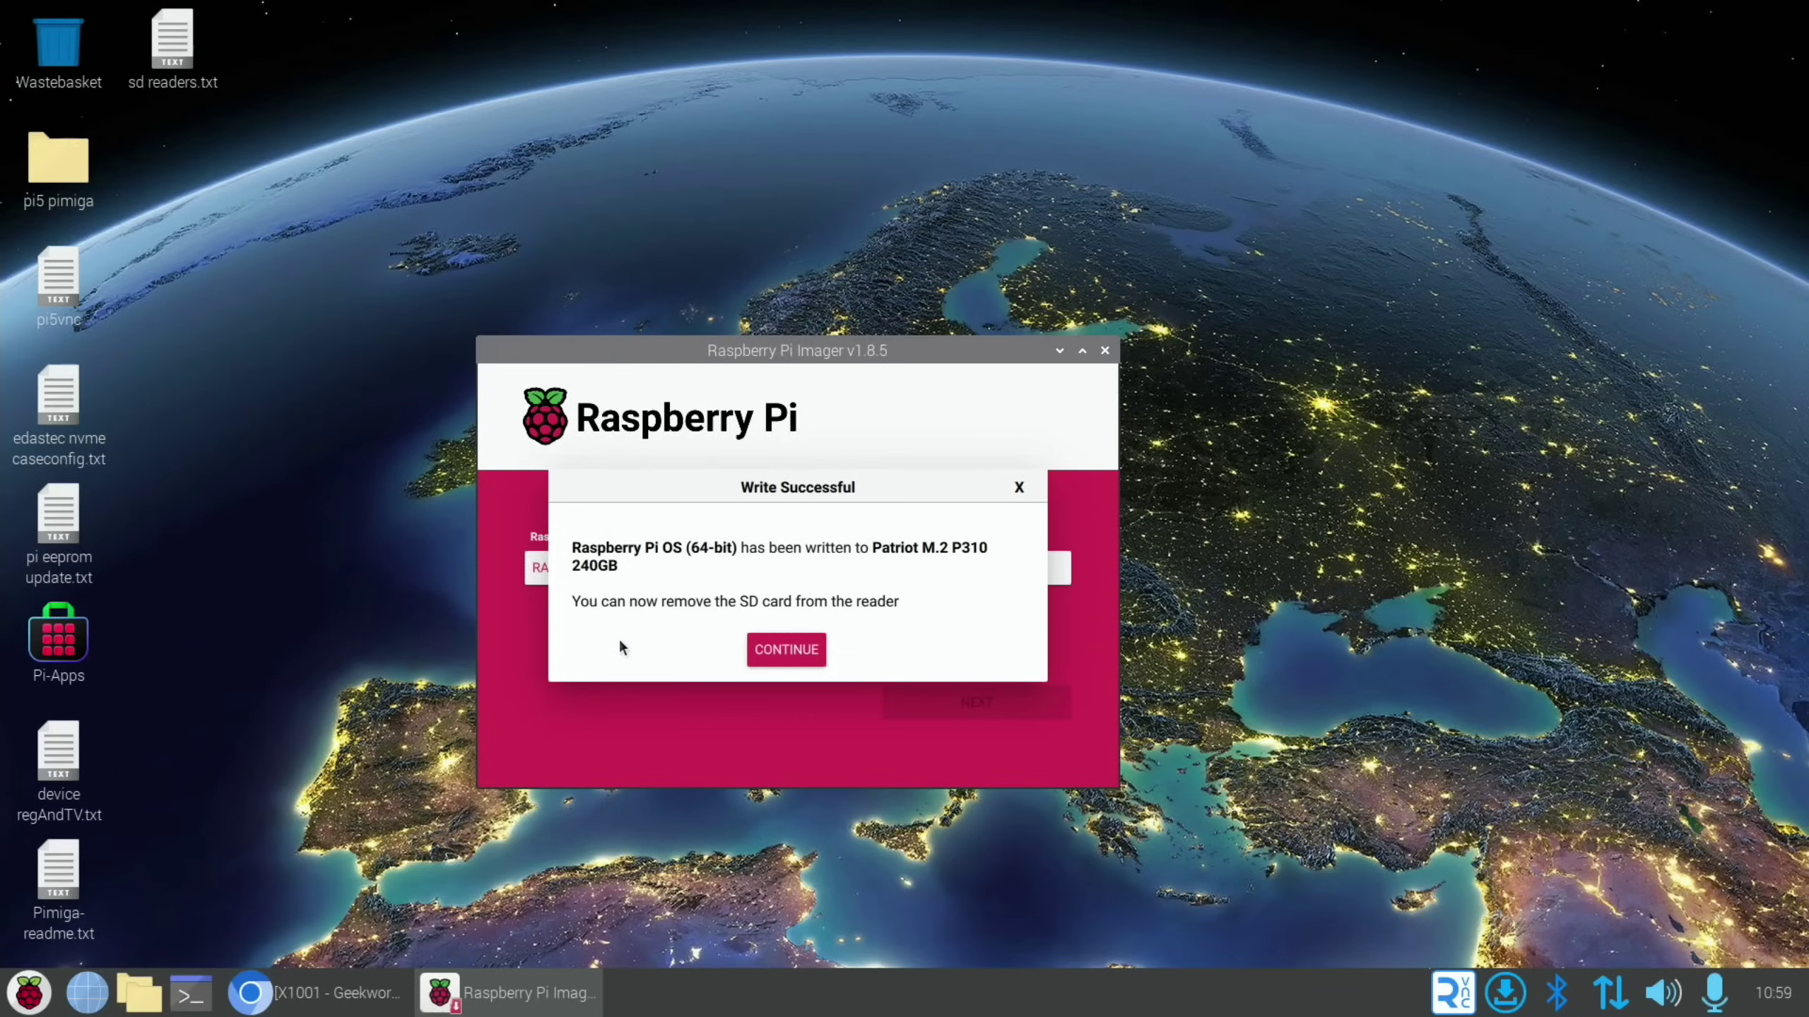
click(756, 654)
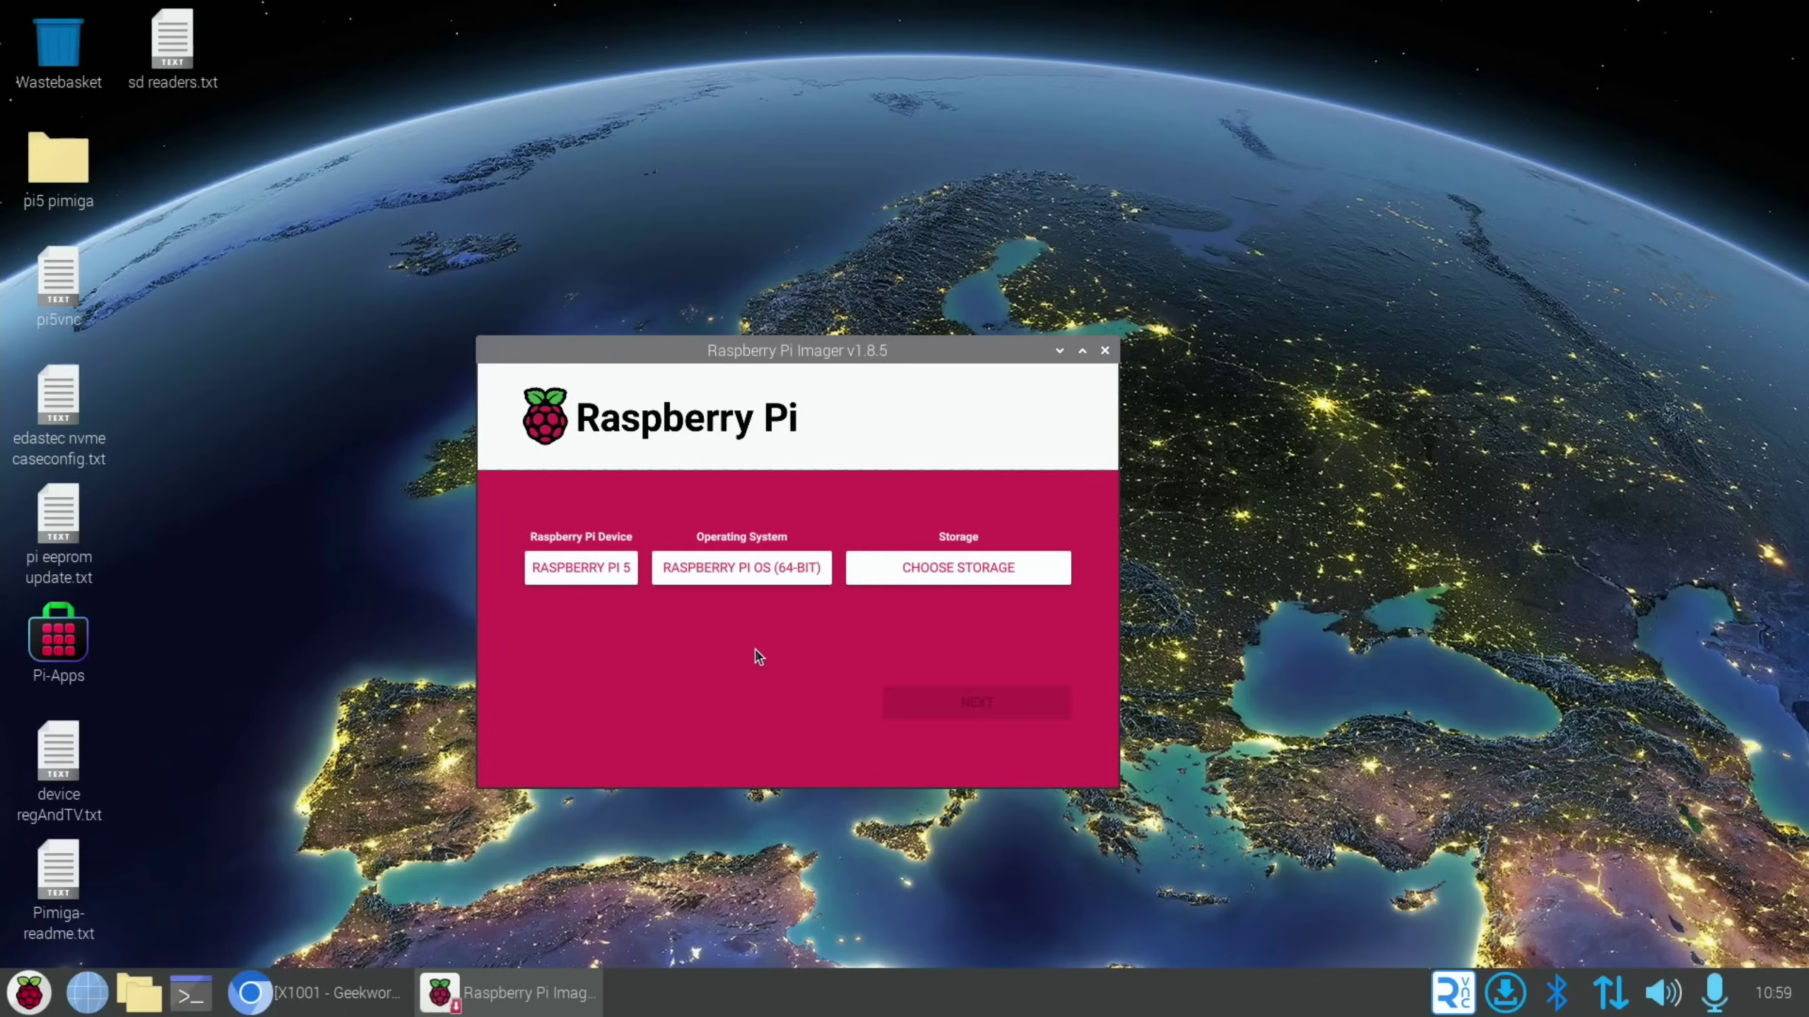
click(1105, 350)
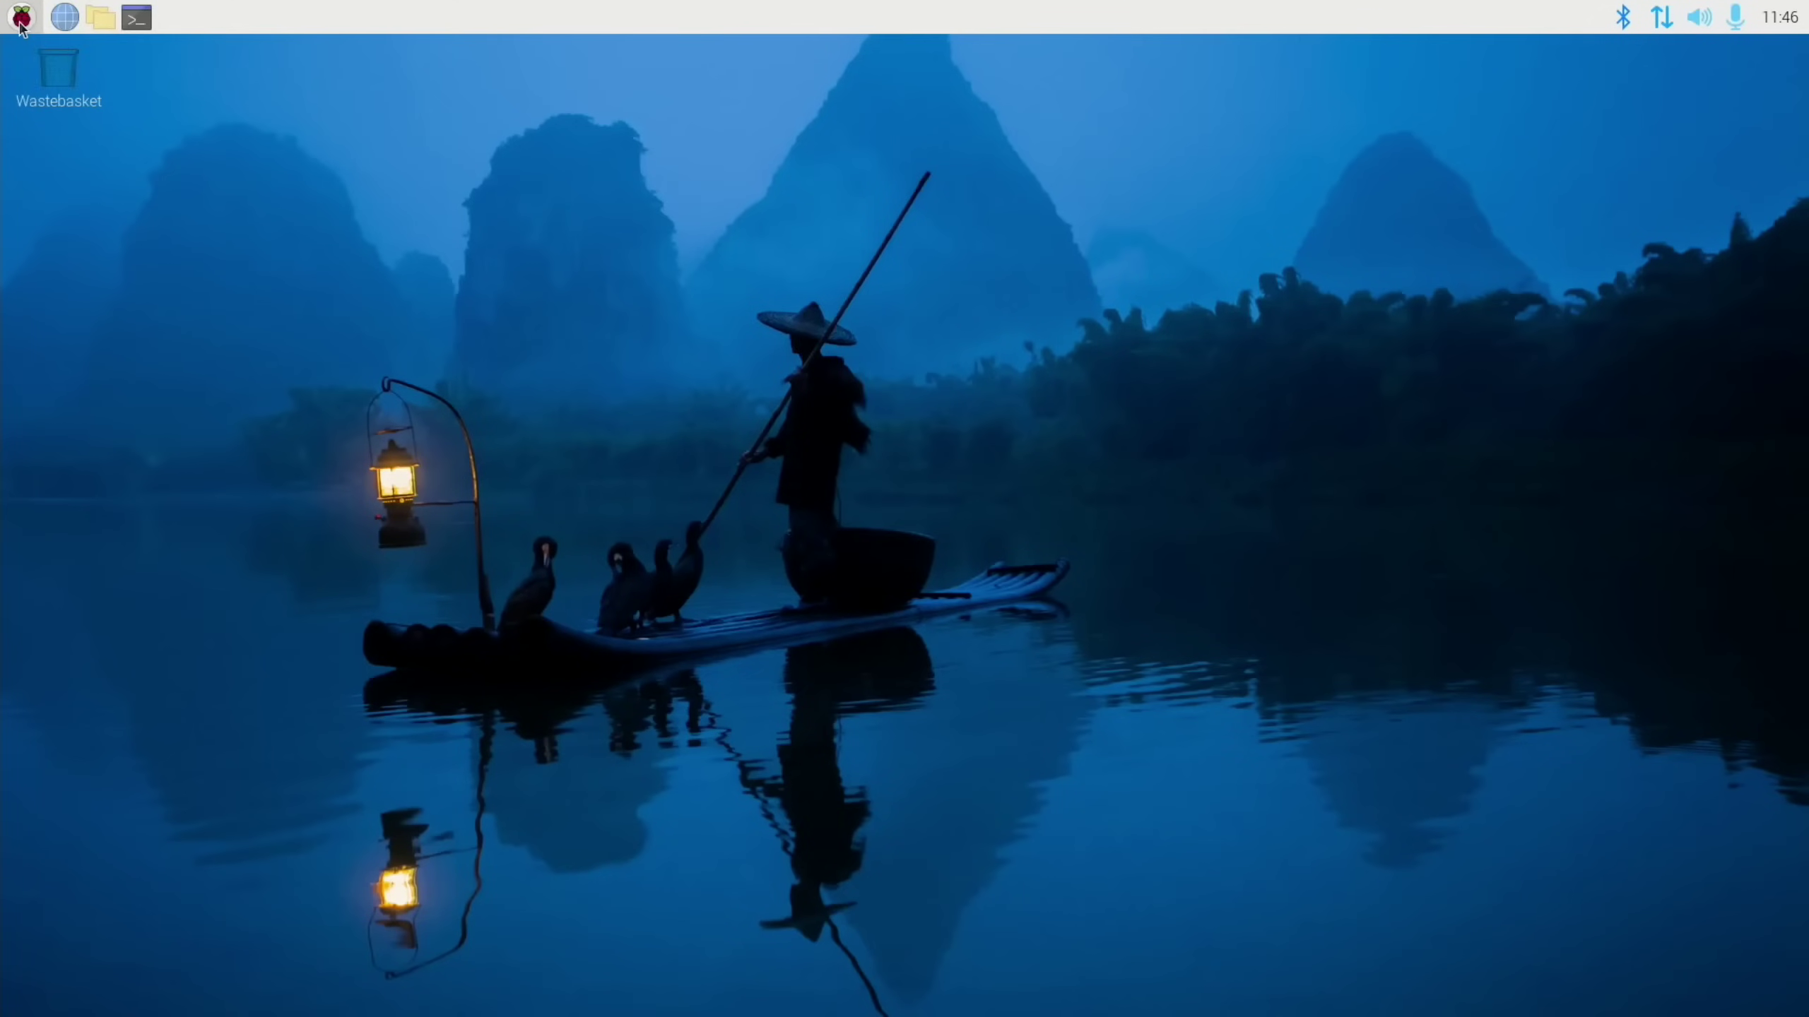
Step: Run the SD Card Speed Test in Raspberry Pi Diagnostics and select the random read/write speed lines in its log
click(20, 17)
text(dia)
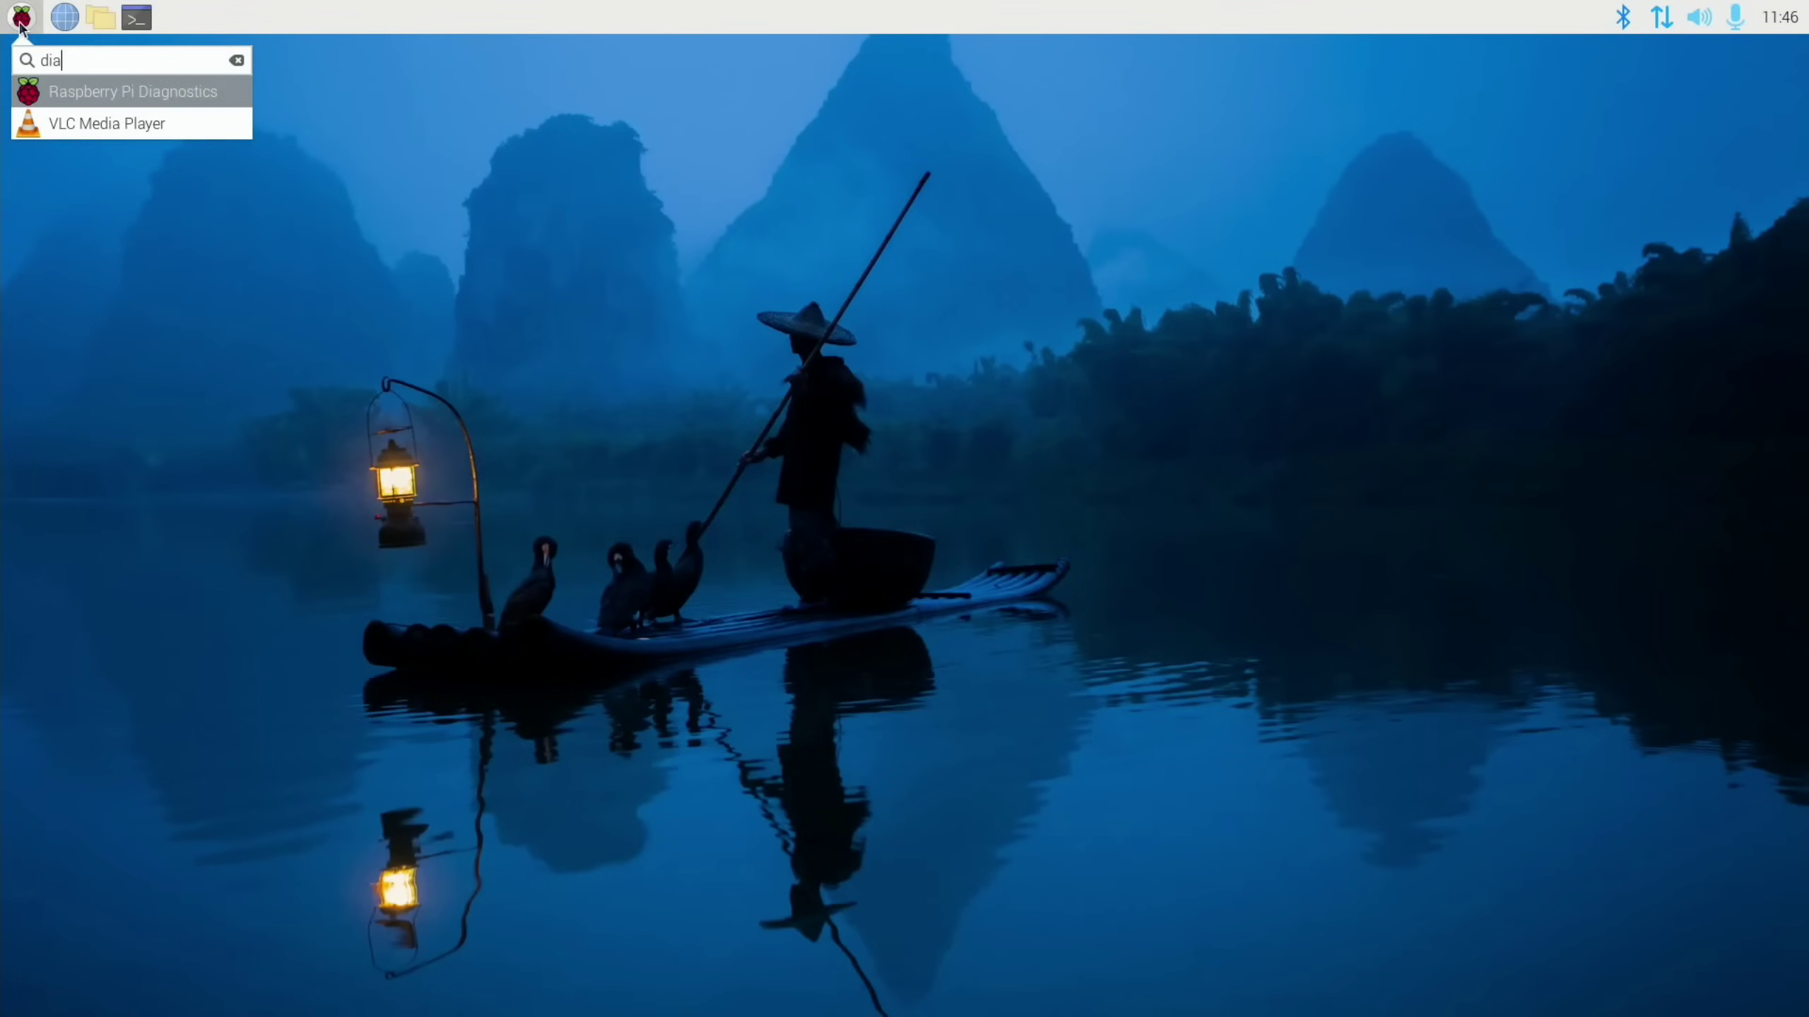
key(Return)
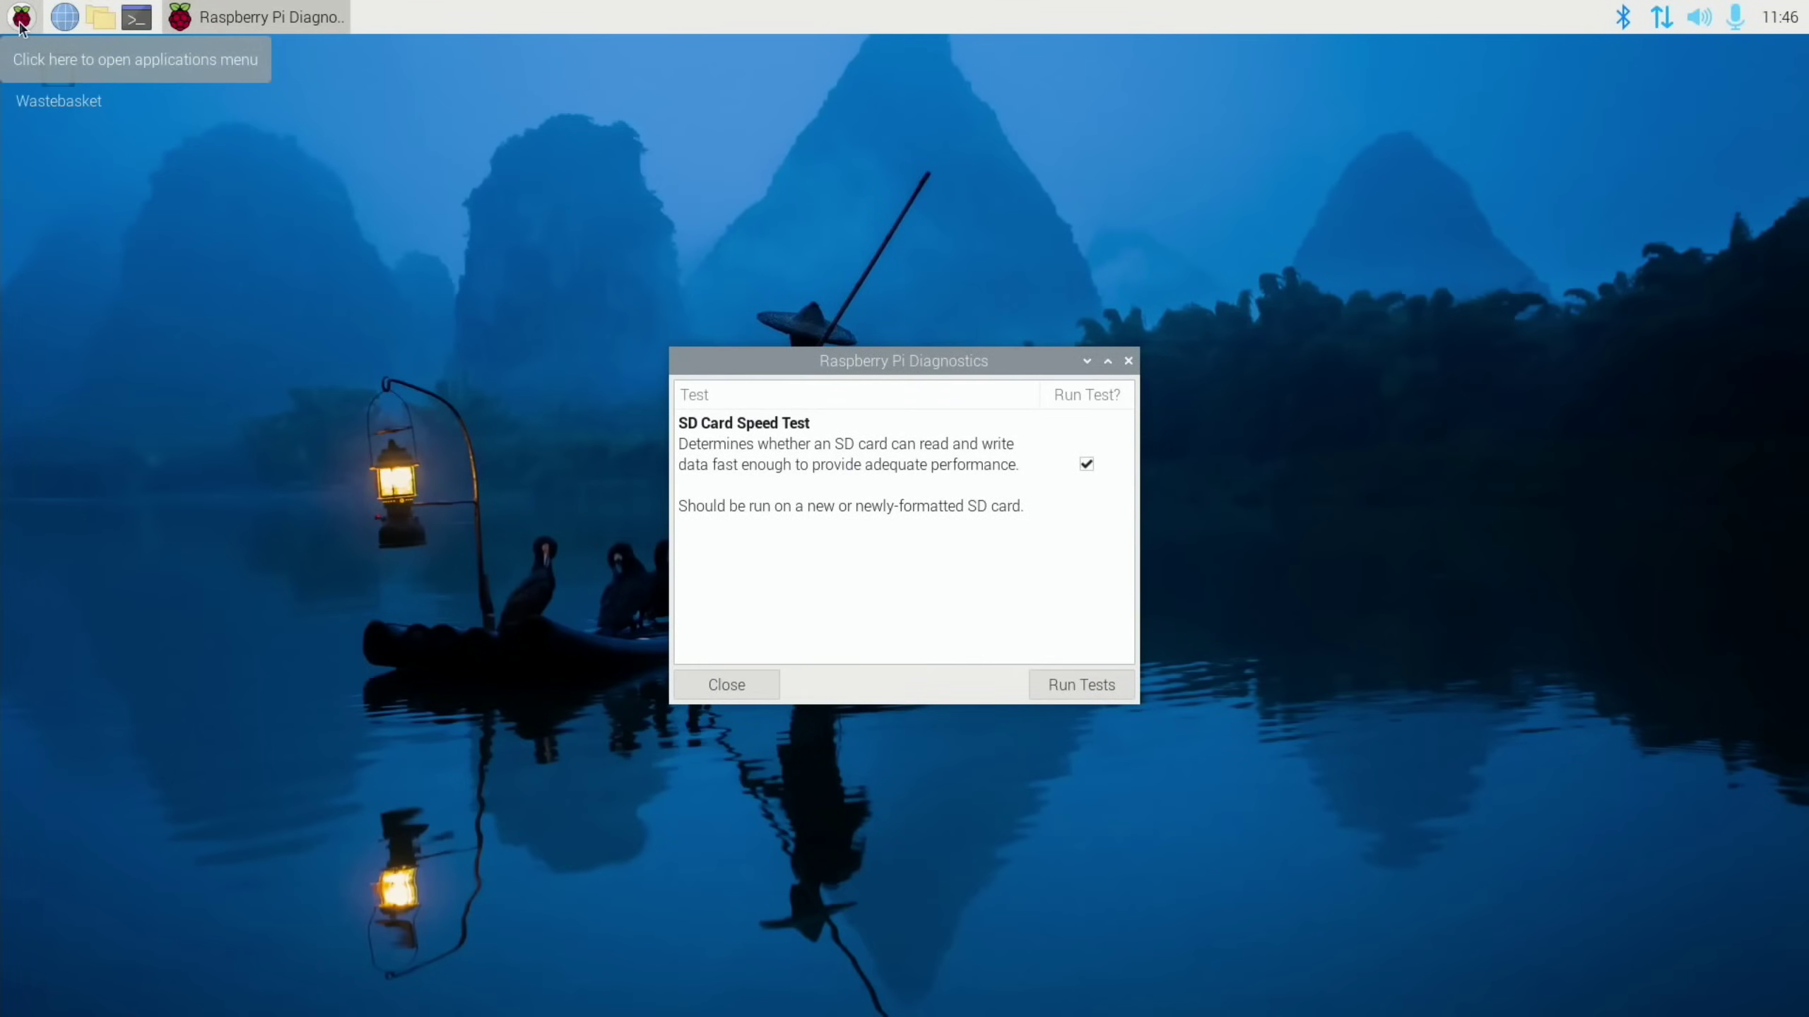
click(1088, 687)
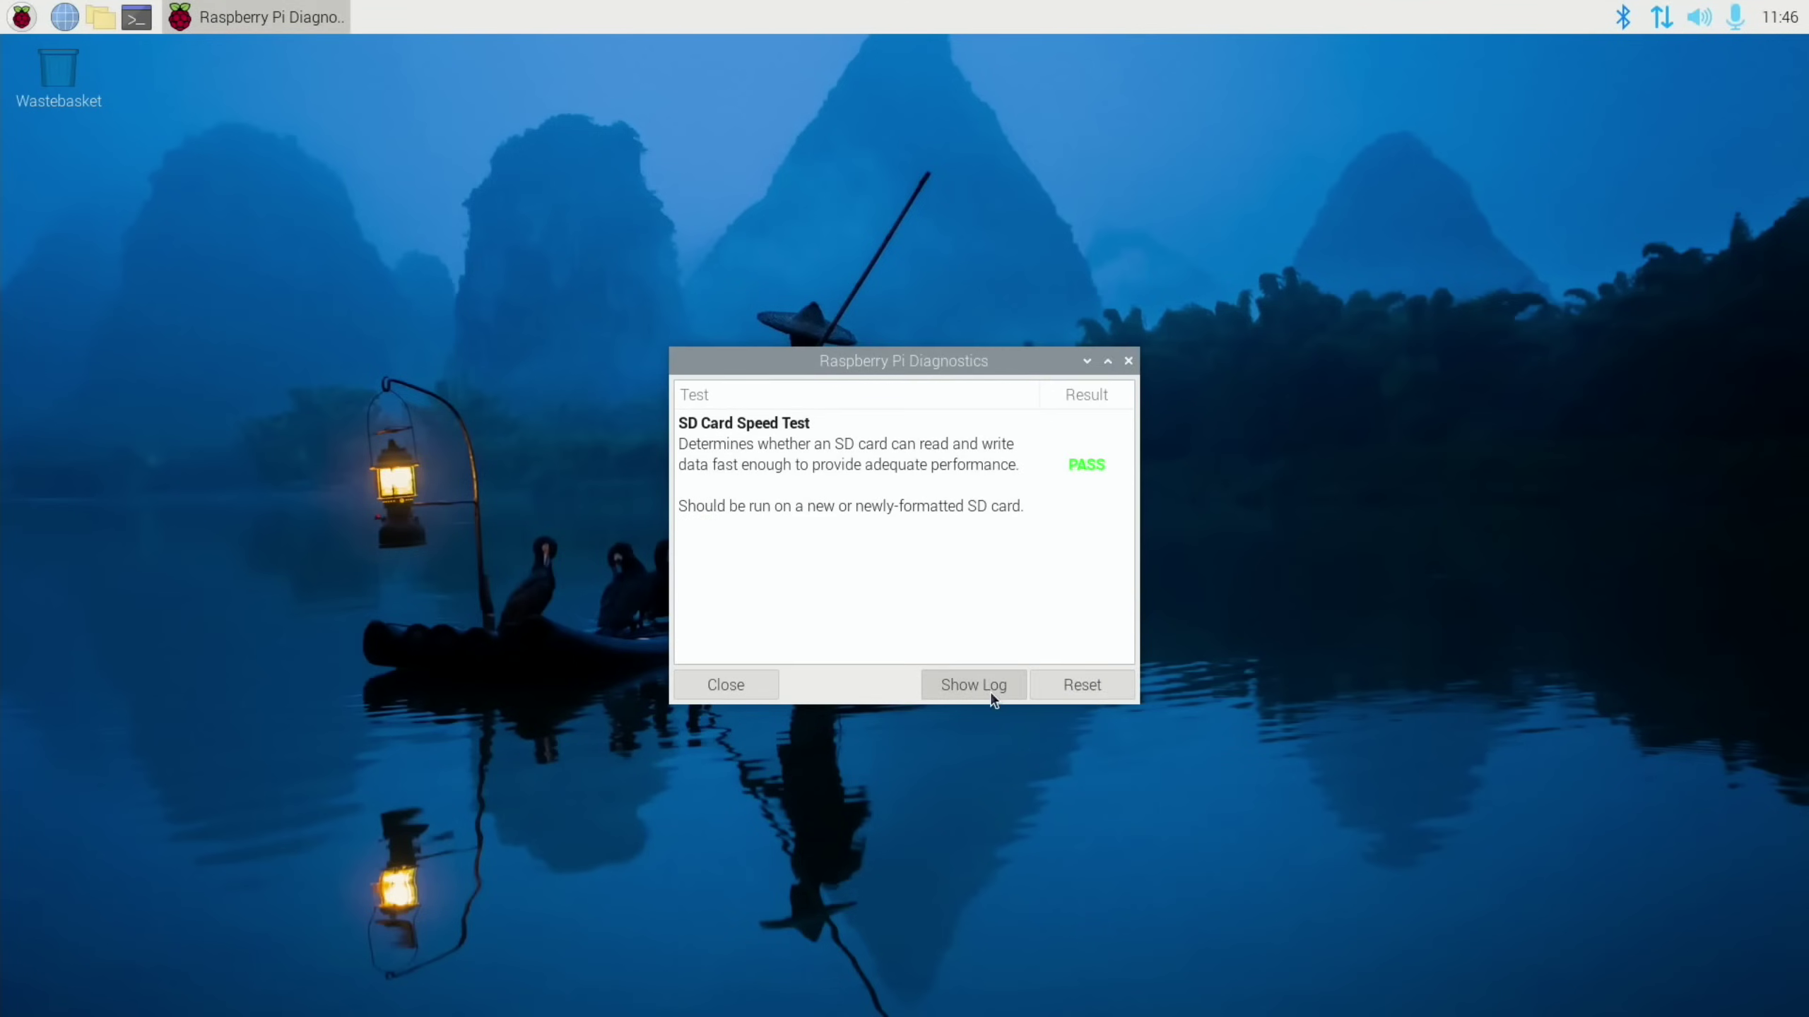
click(973, 685)
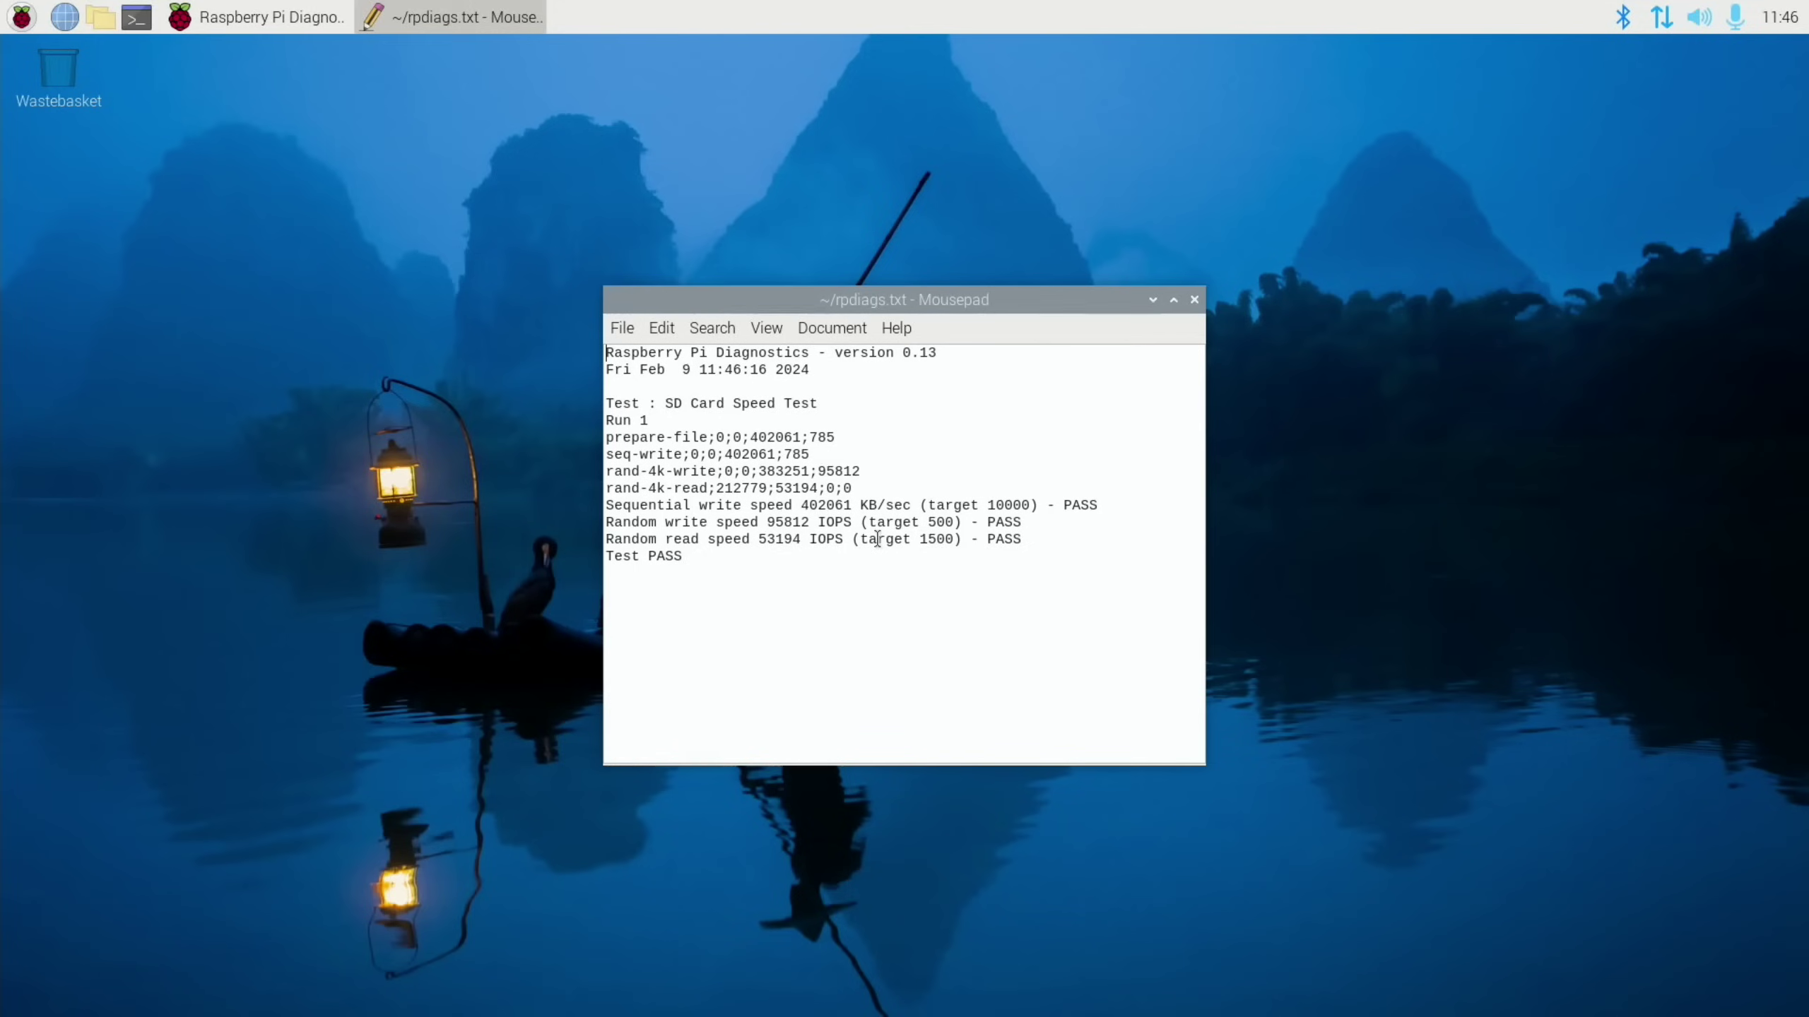
drag(1042, 539, 607, 508)
click(618, 330)
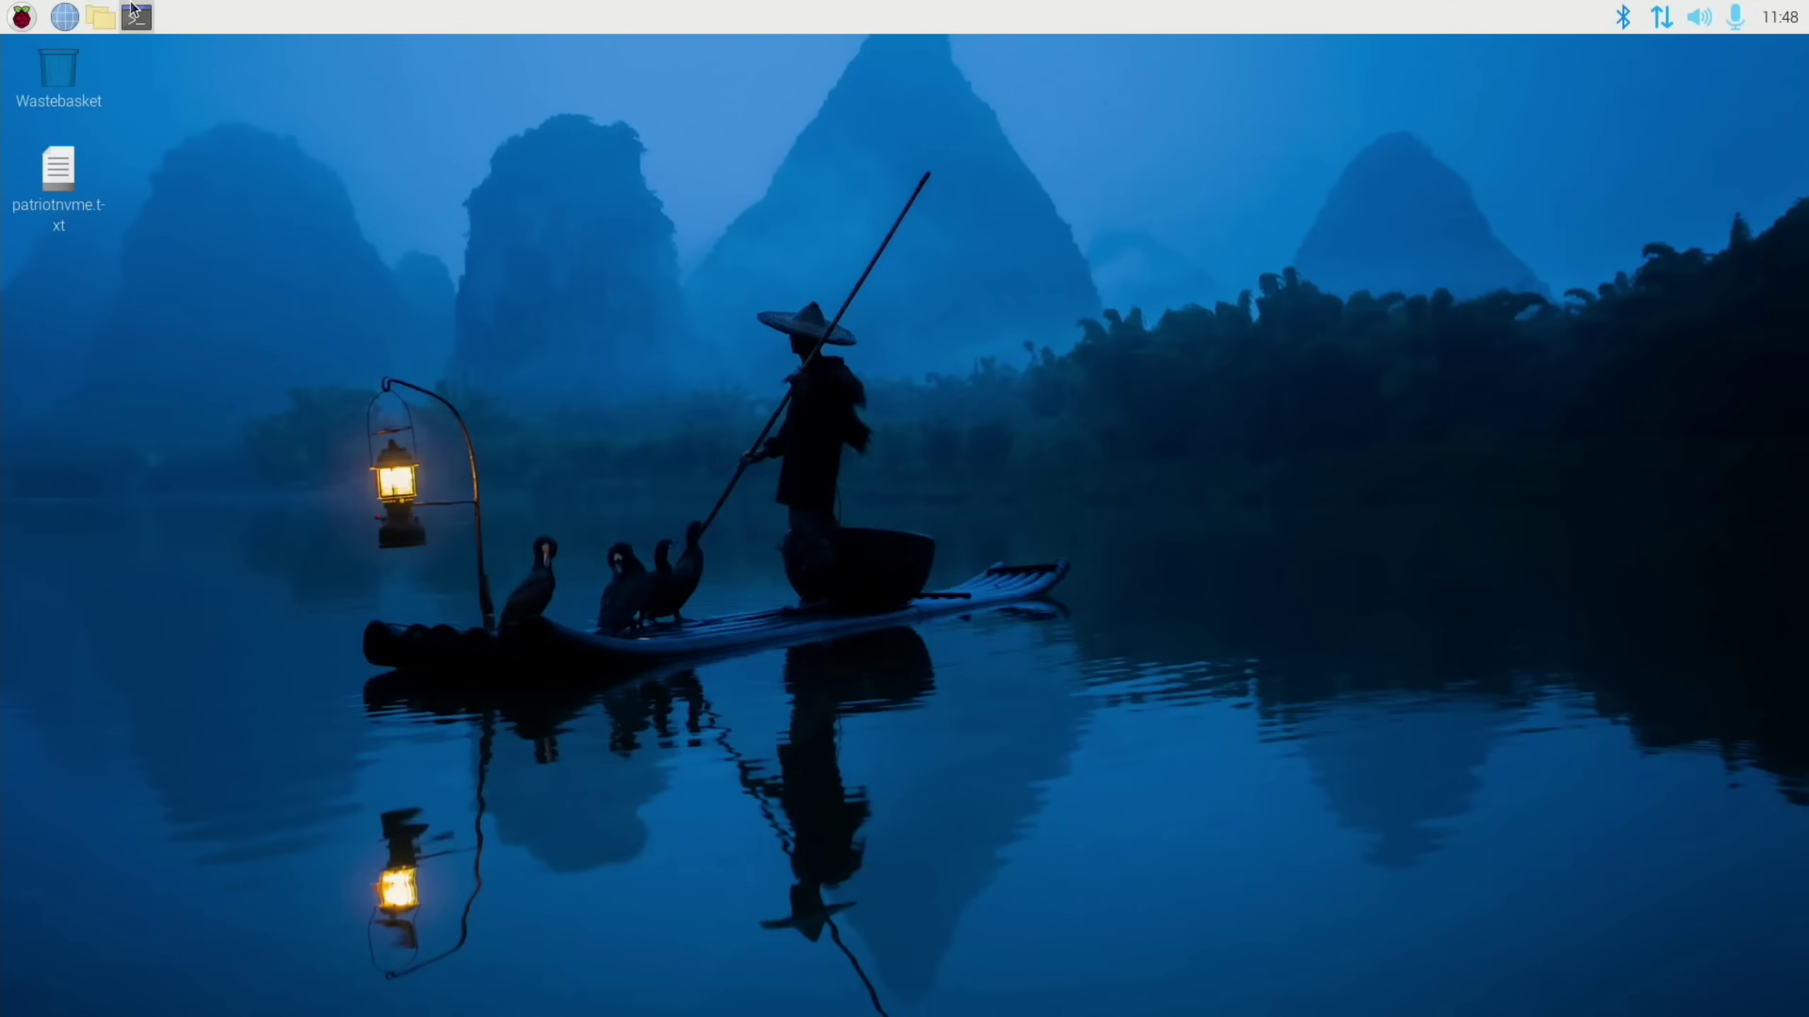
Step: Open /boot/config.txt with sudo nano, finding it has moved to /boot/firmware/config.txt
click(133, 14)
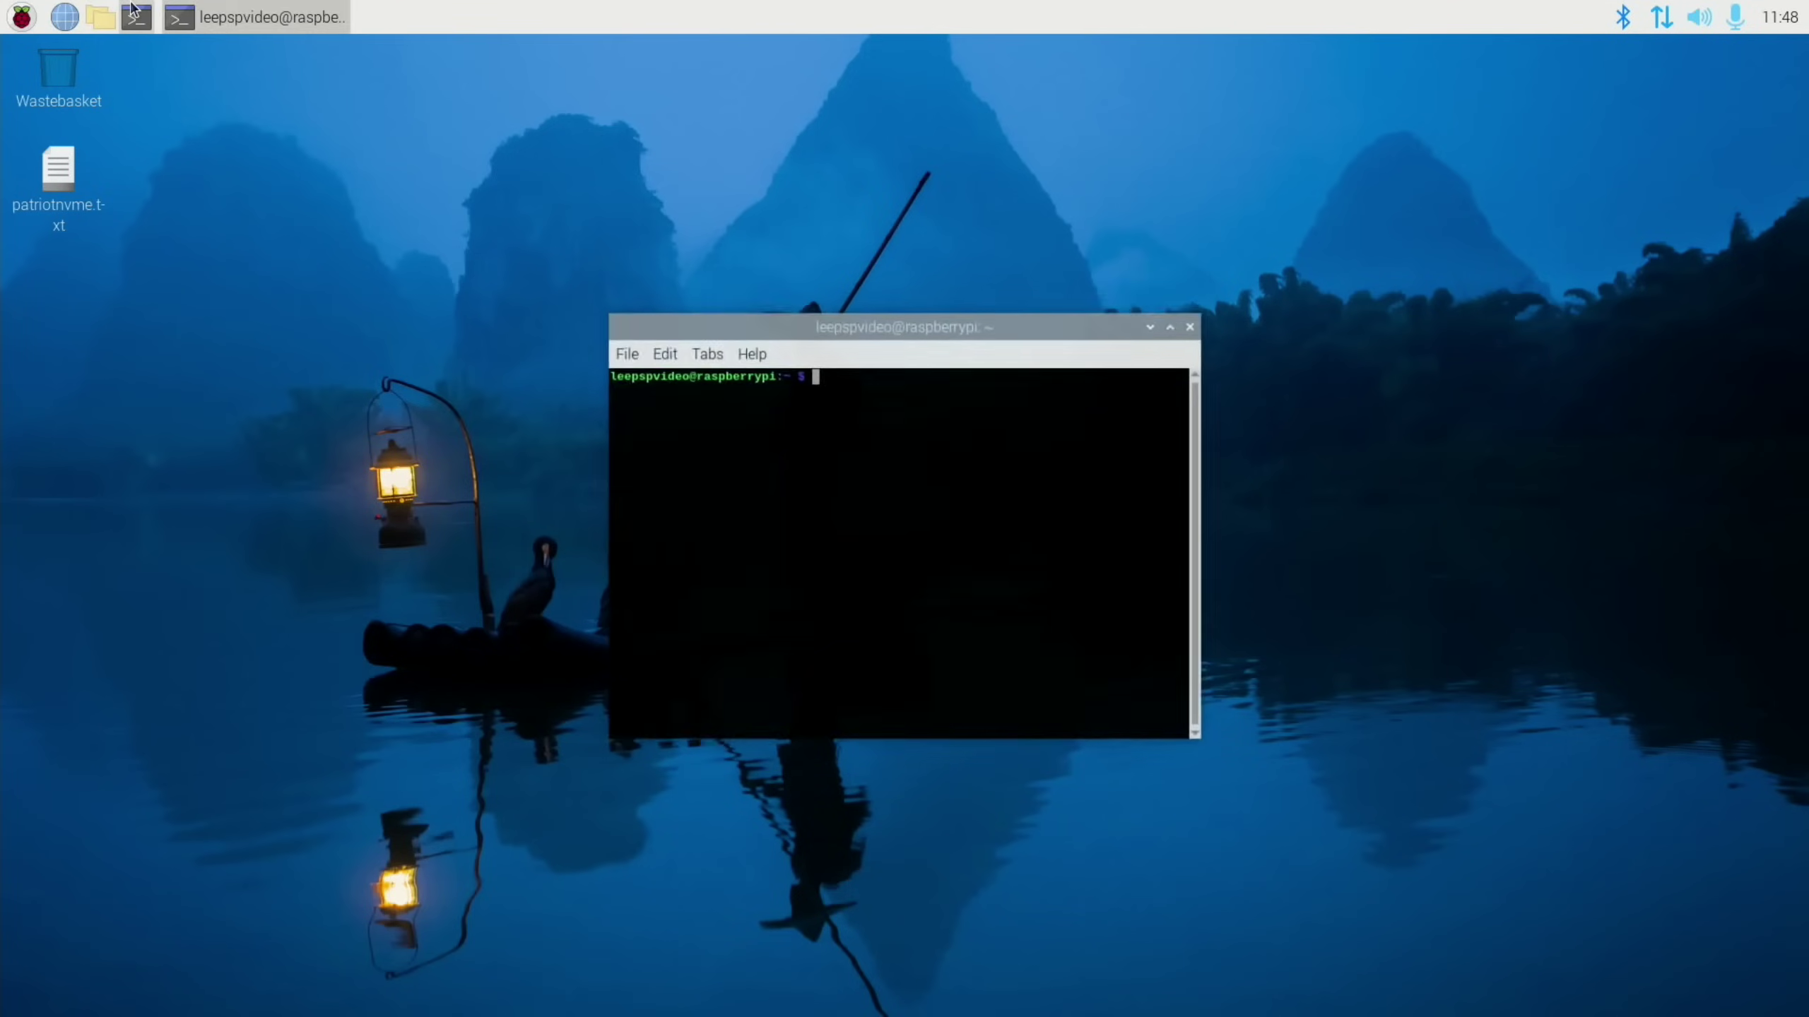
text(sudo nano /boot/config.txt)
key(Return)
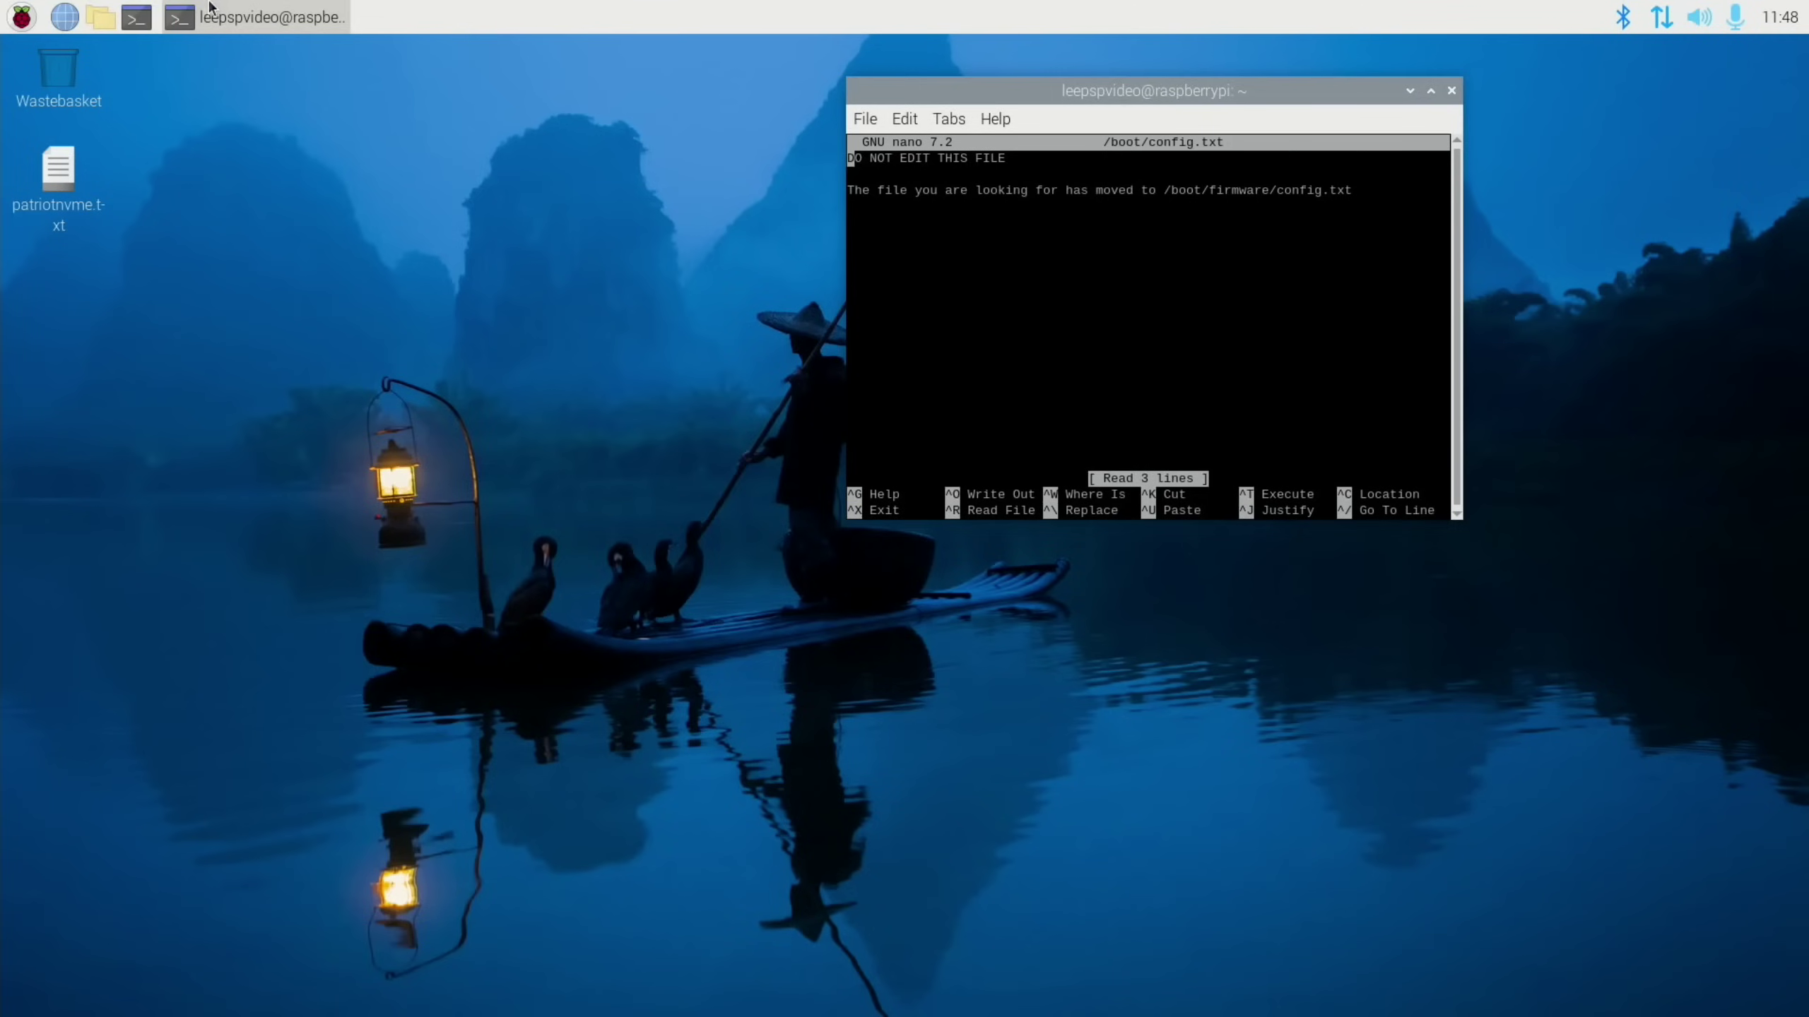
right_click(135, 20)
Step: In a second terminal, edit the recalled command to open /boot/firmware/config.txt in nano
click(134, 19)
key(Up)
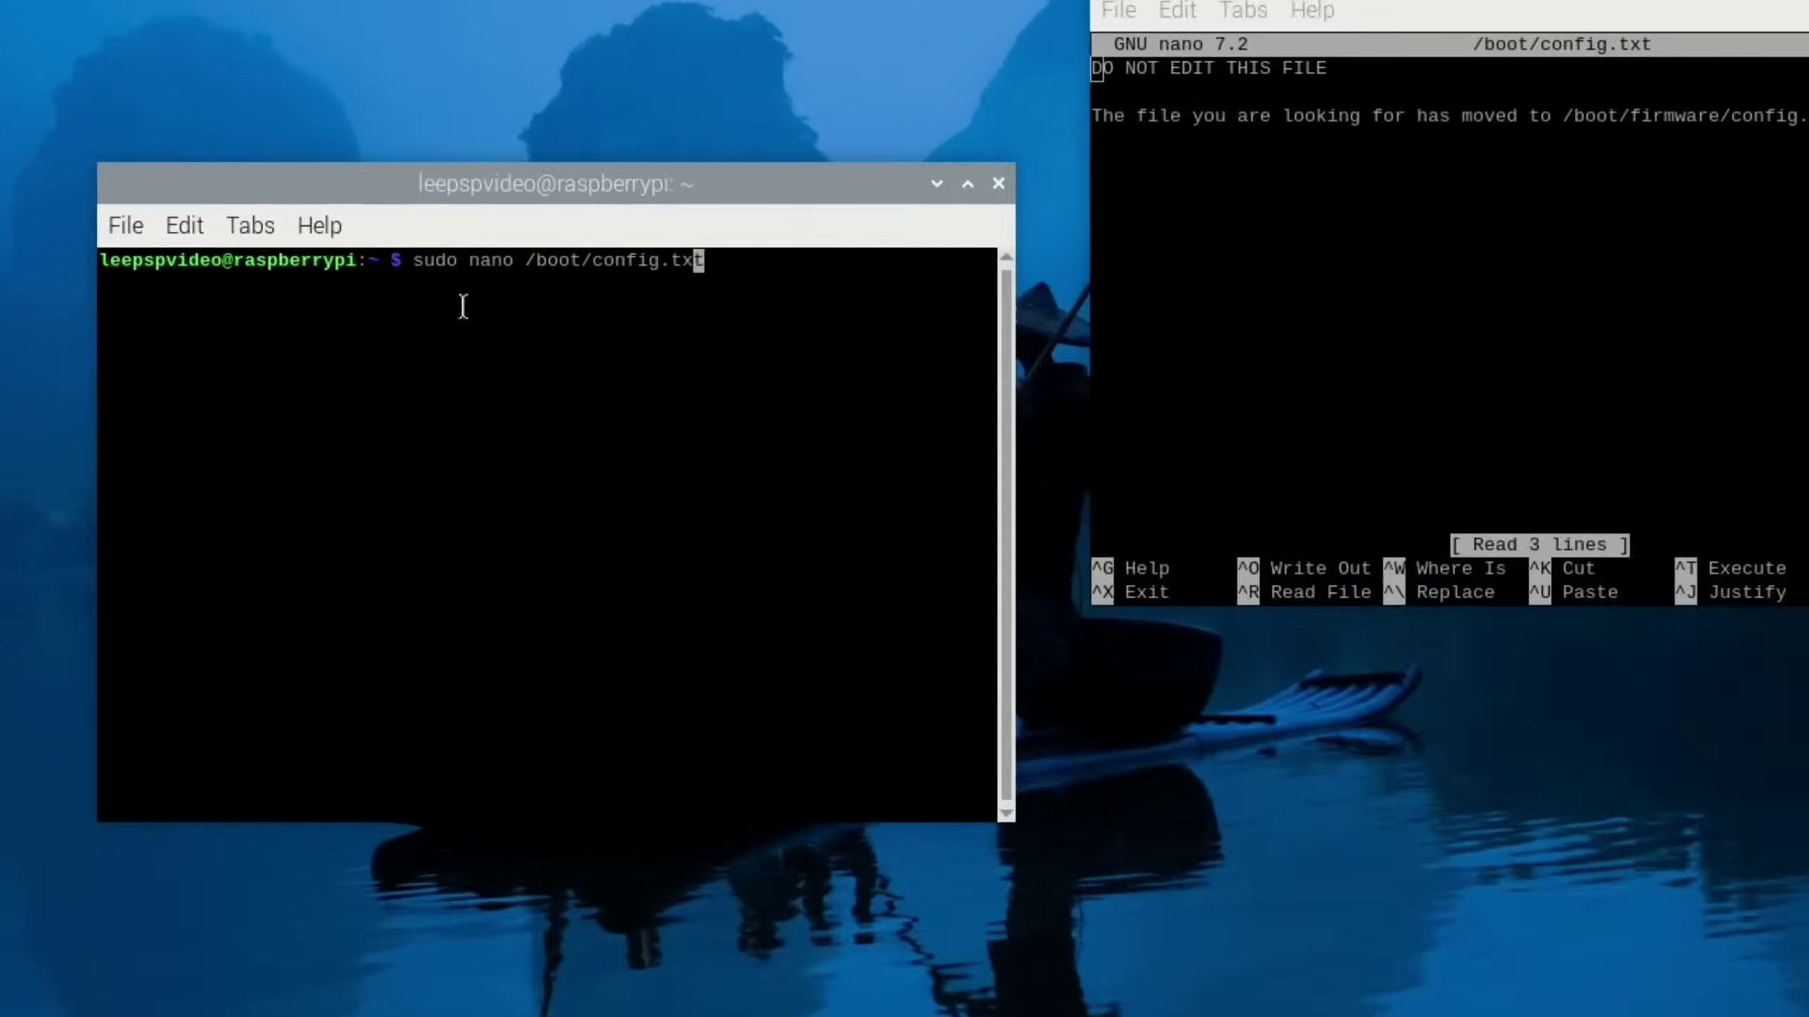
key(Left)
key(Left)
key(Left)
key(Left)
key(Left)
key(Left)
key(Left)
key(Left)
key(Left)
key(Left)
key(Left)
key(Left)
key(Left)
key(Left)
key(Left)
key(Right)
key(Right)
key(Right)
key(Right)
key(Right)
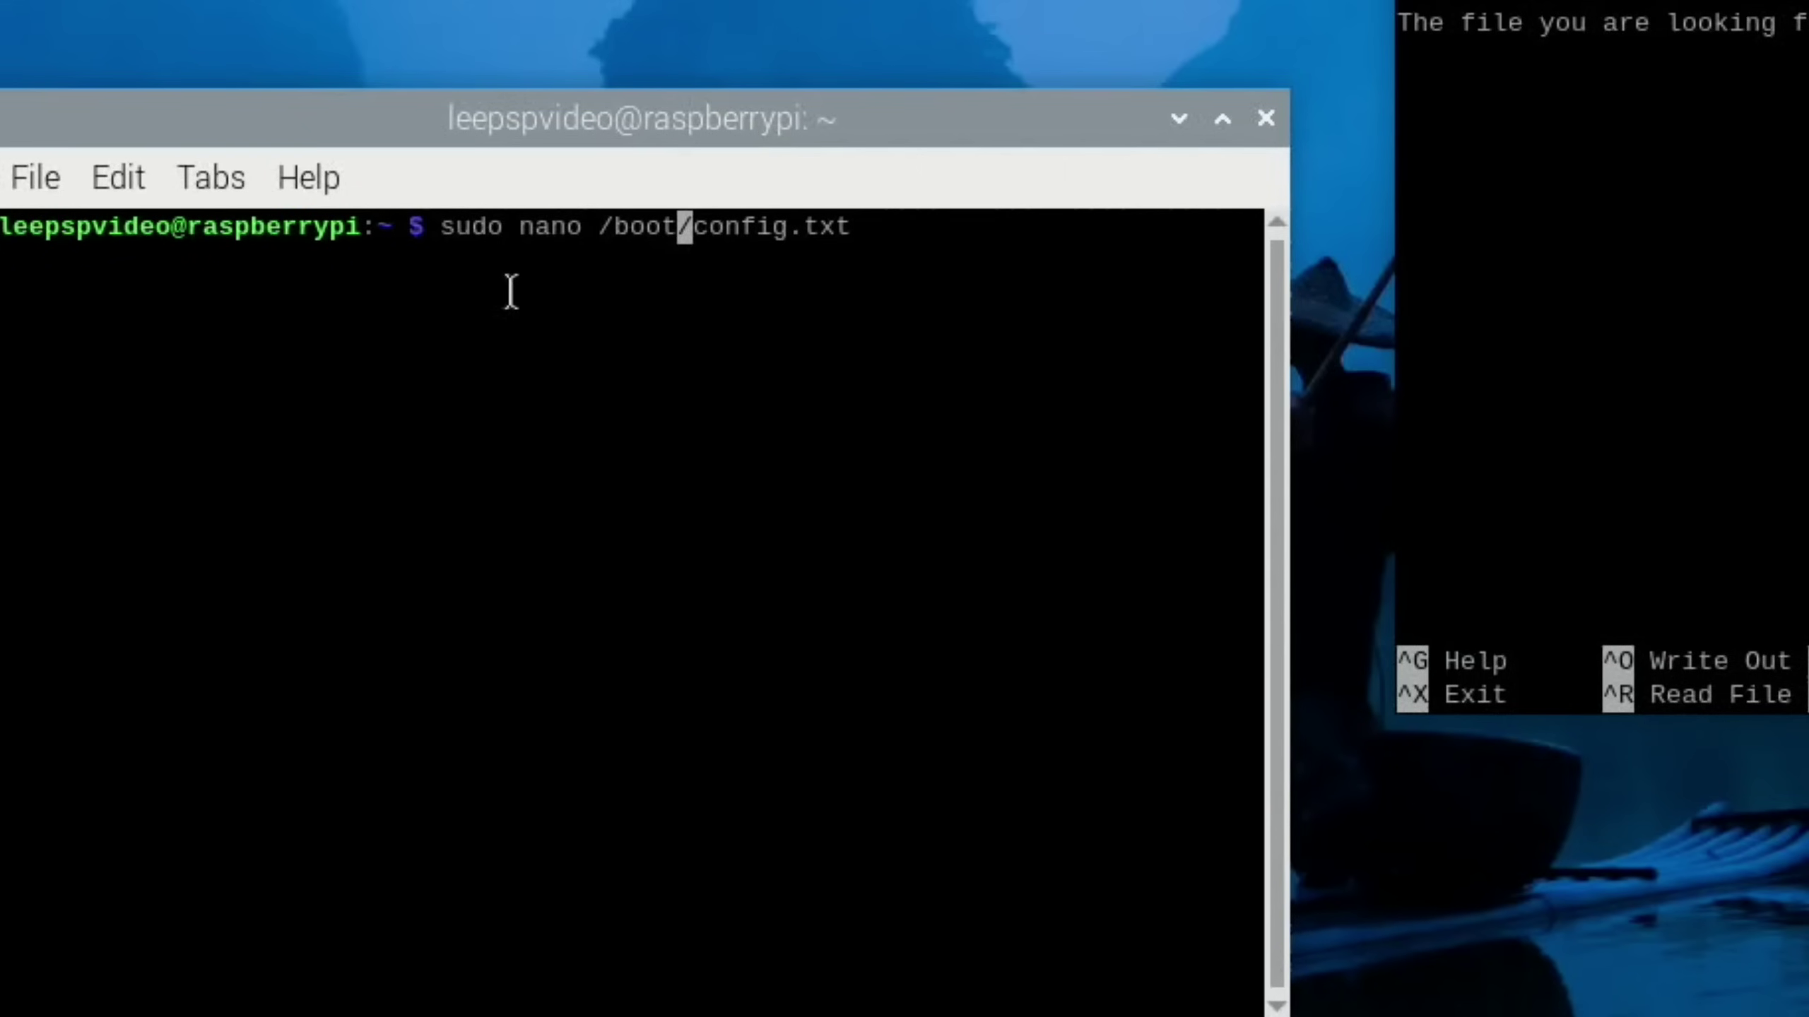
text(firmwar)
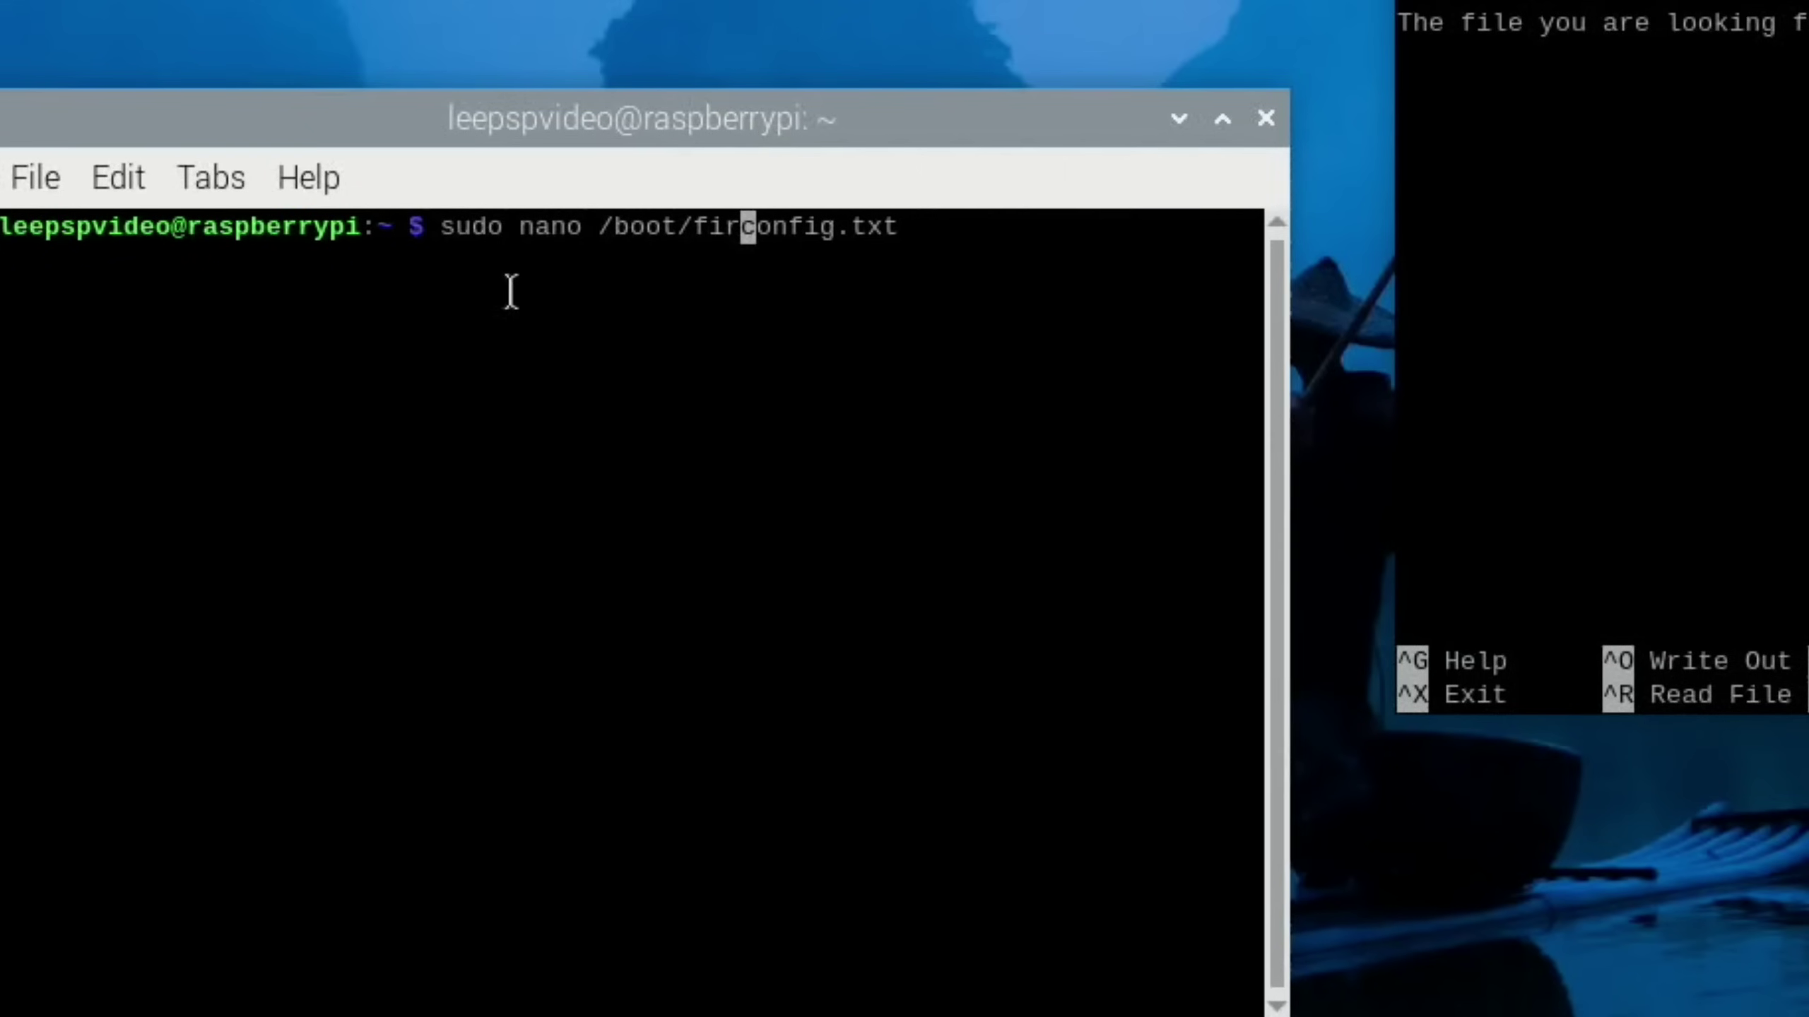
text(e)
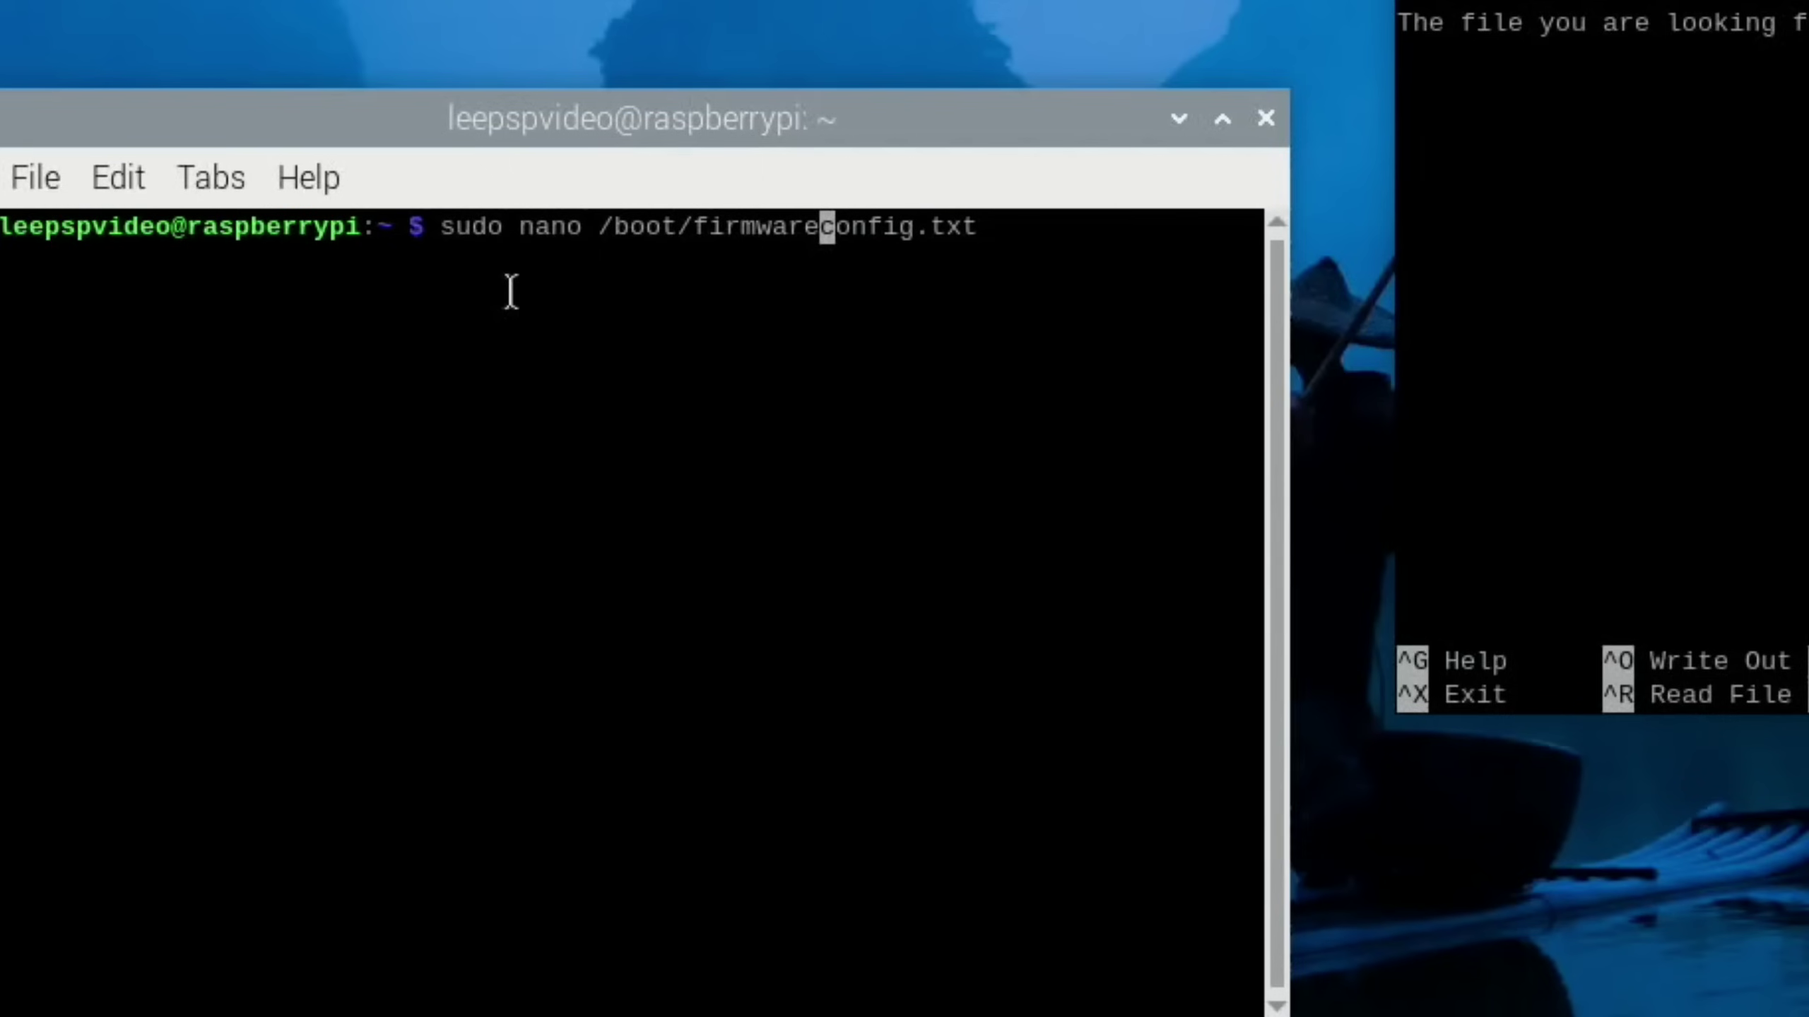
text(/)
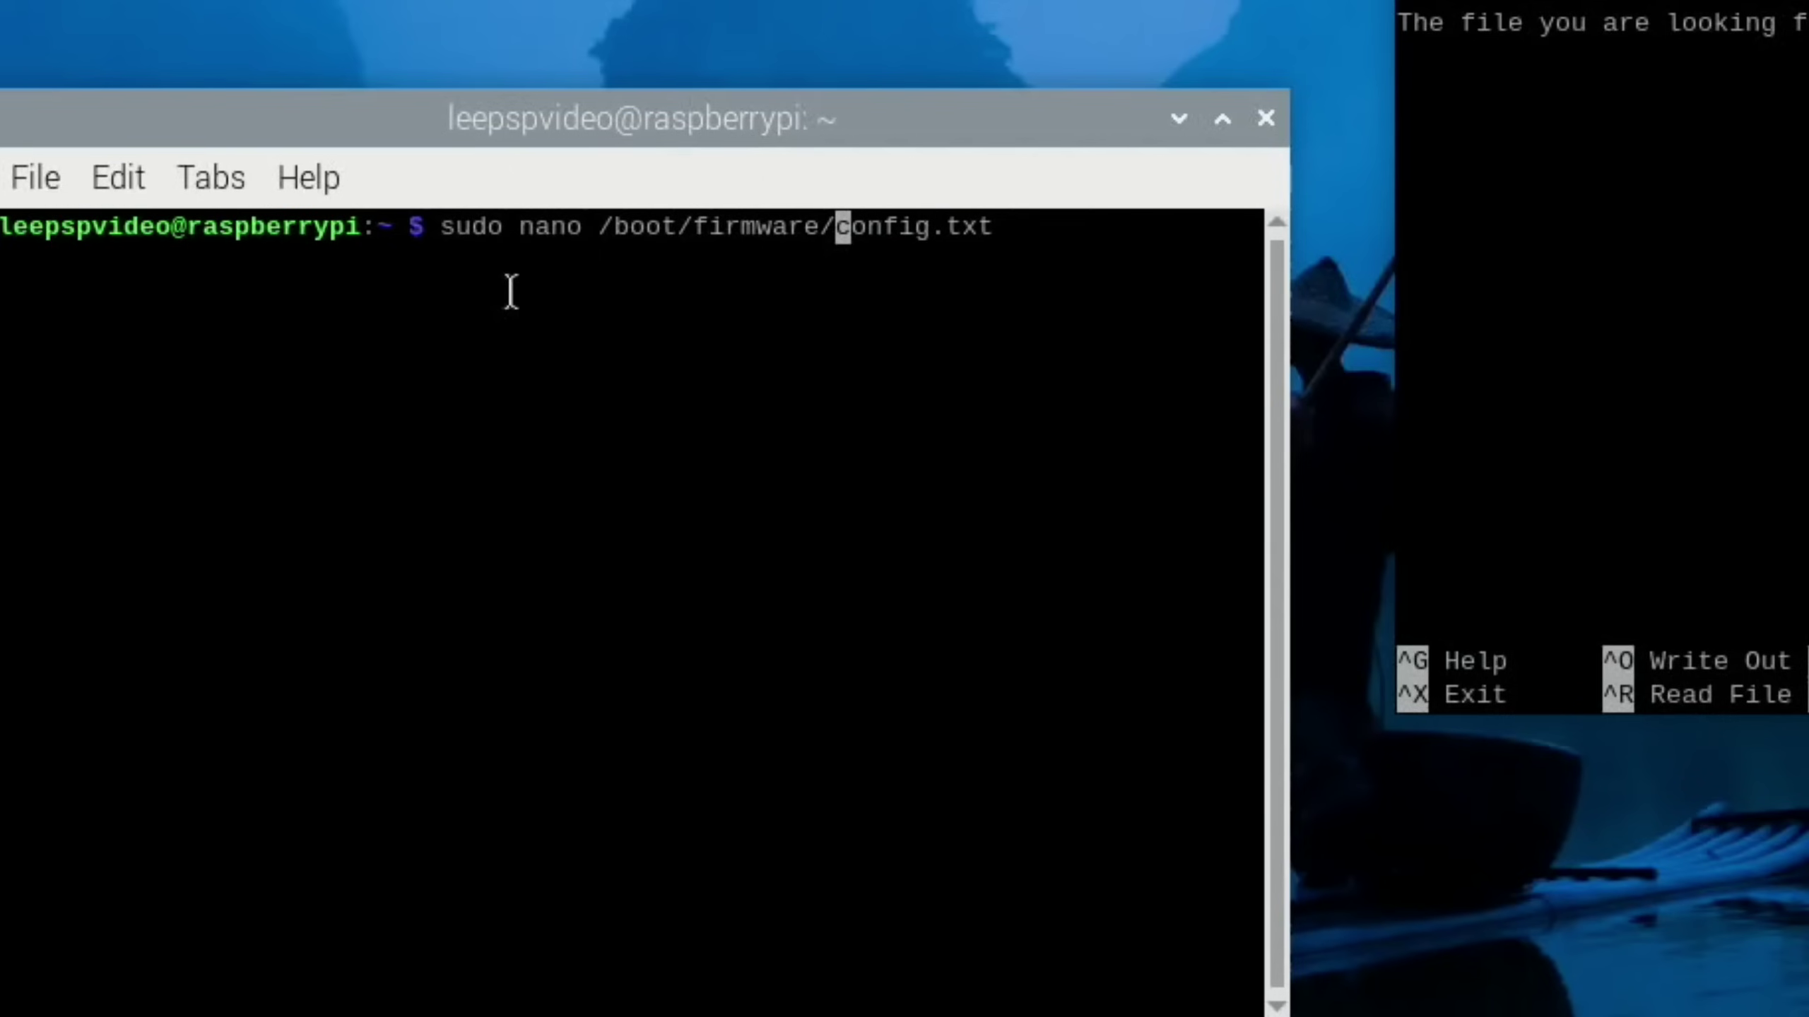
key(Return)
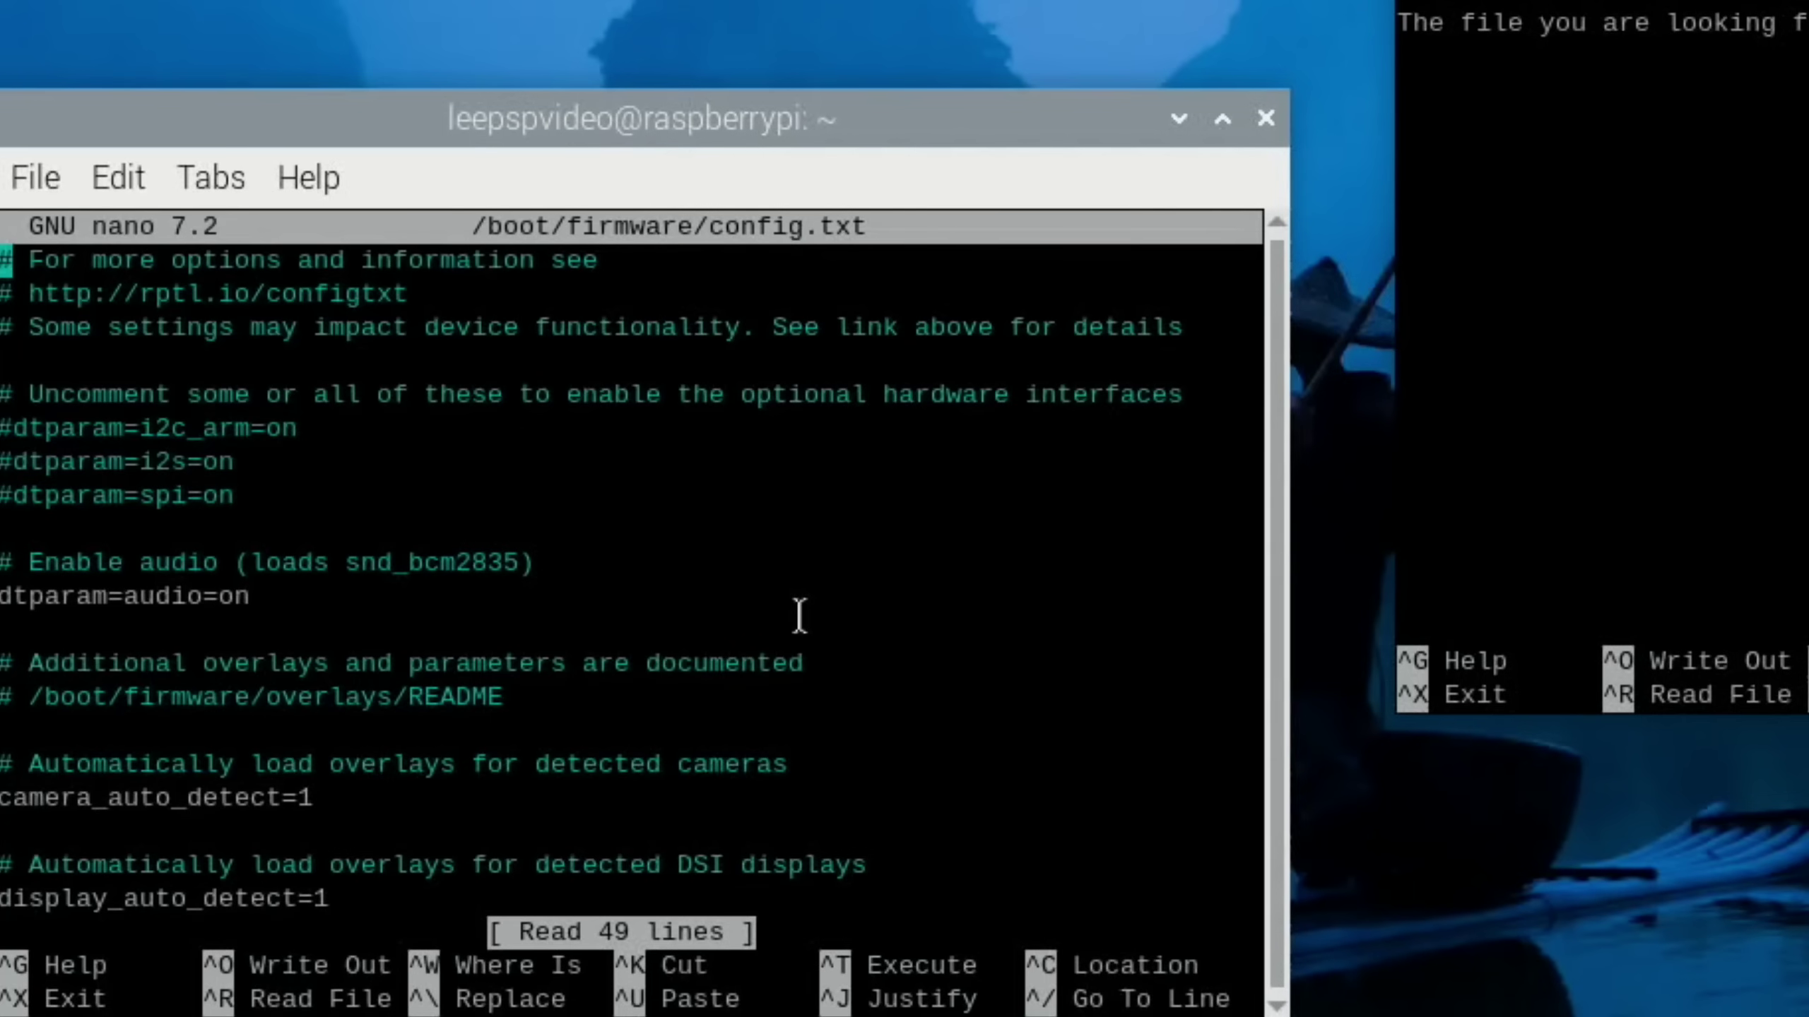
Step: Scroll through config.txt to locate the dtparam=audio=on line
scroll(799, 615, down, 15)
scroll(800, 615, up, 15)
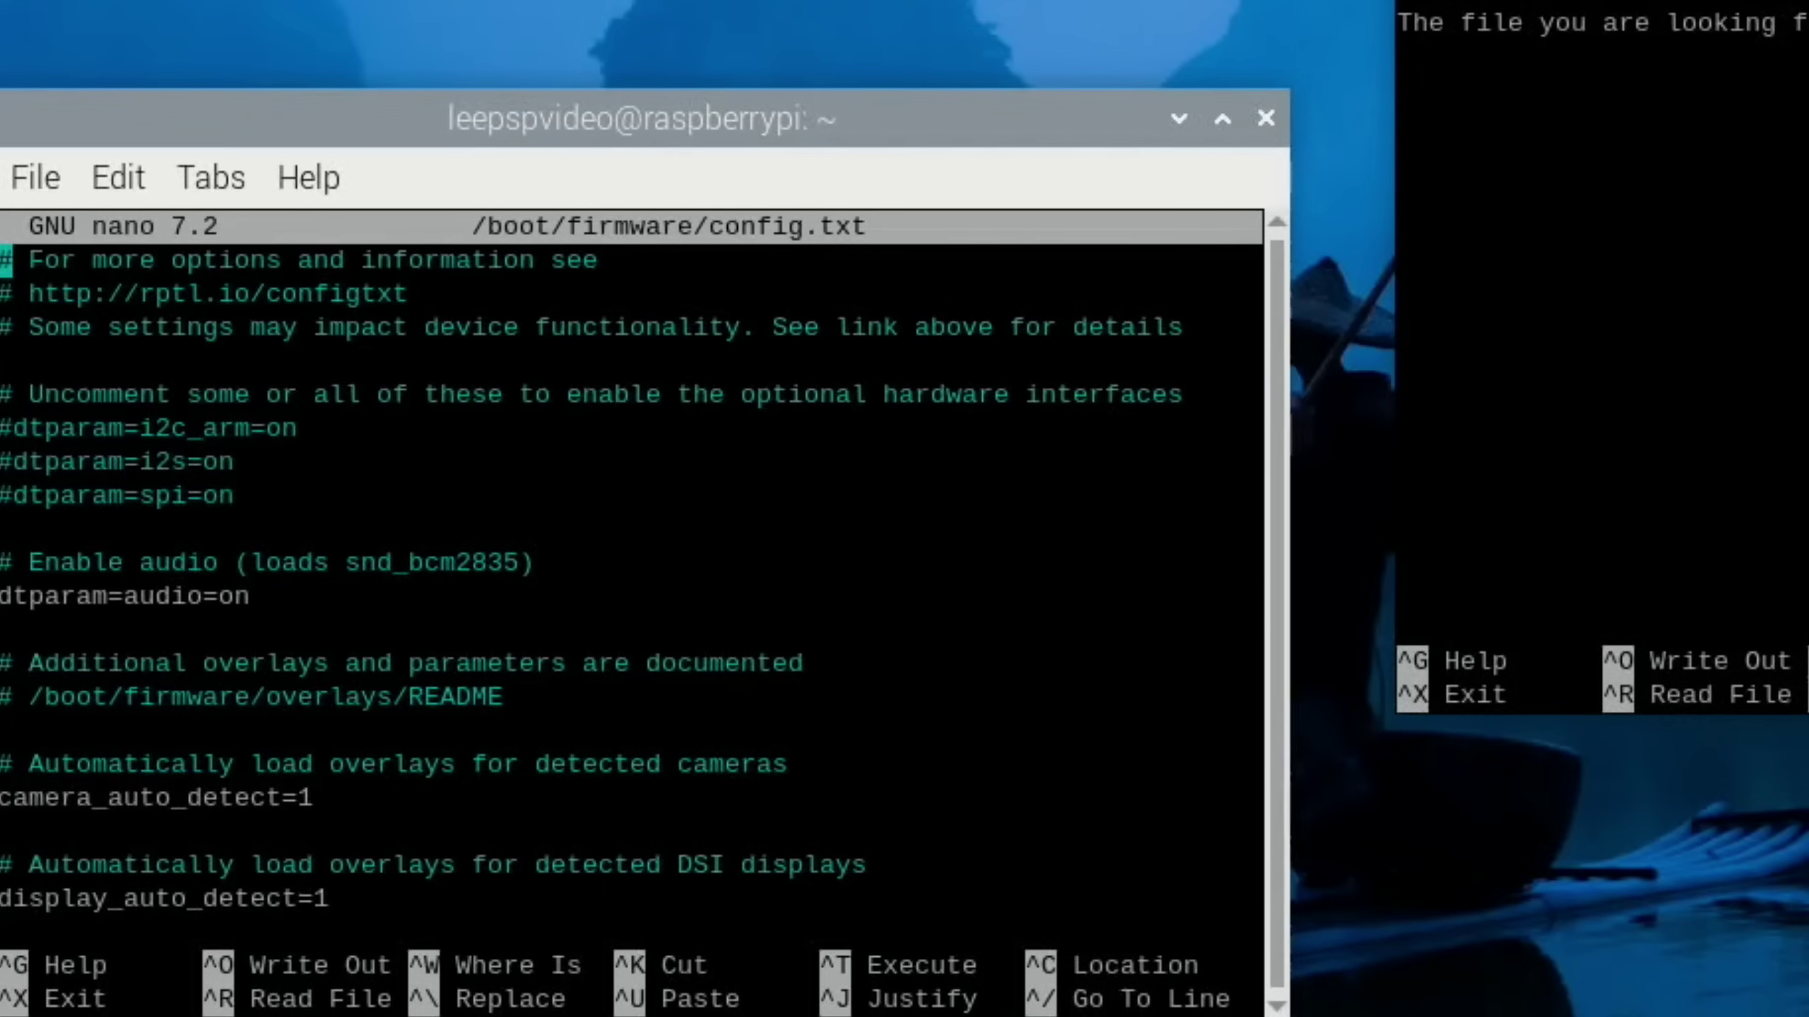
scroll(702, 501, down, 14)
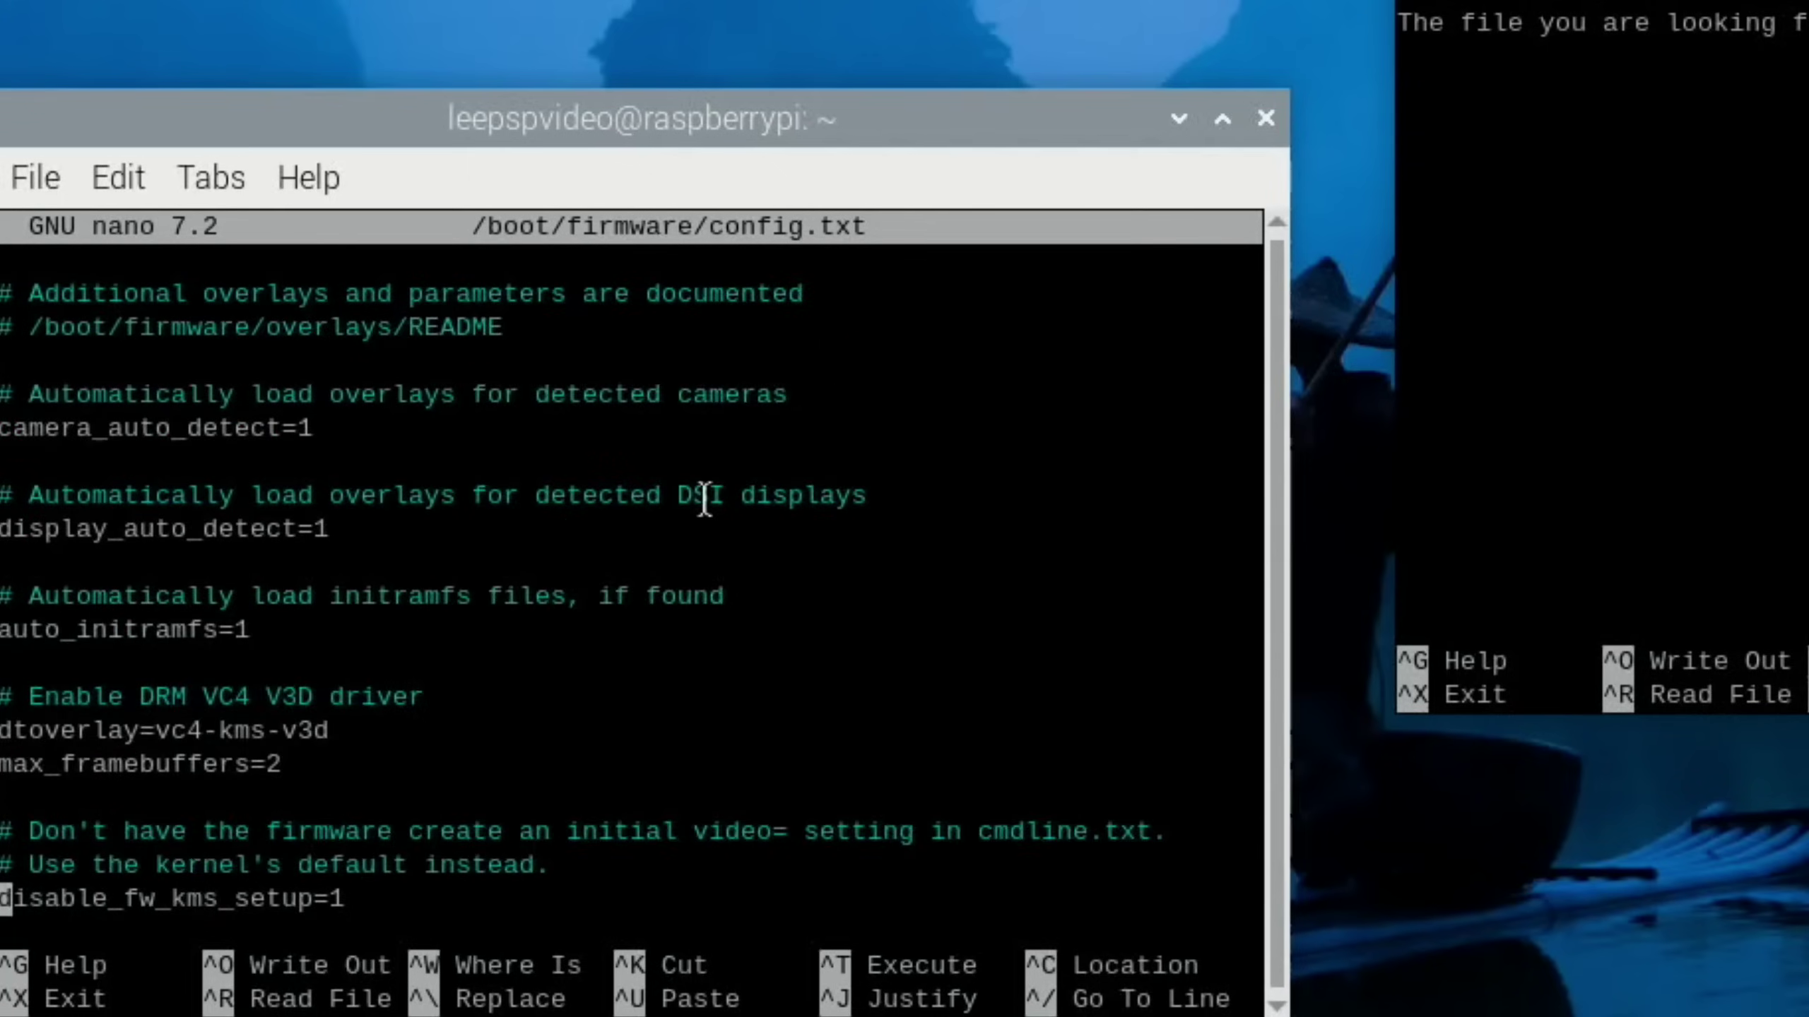
scroll(704, 501, down, 2)
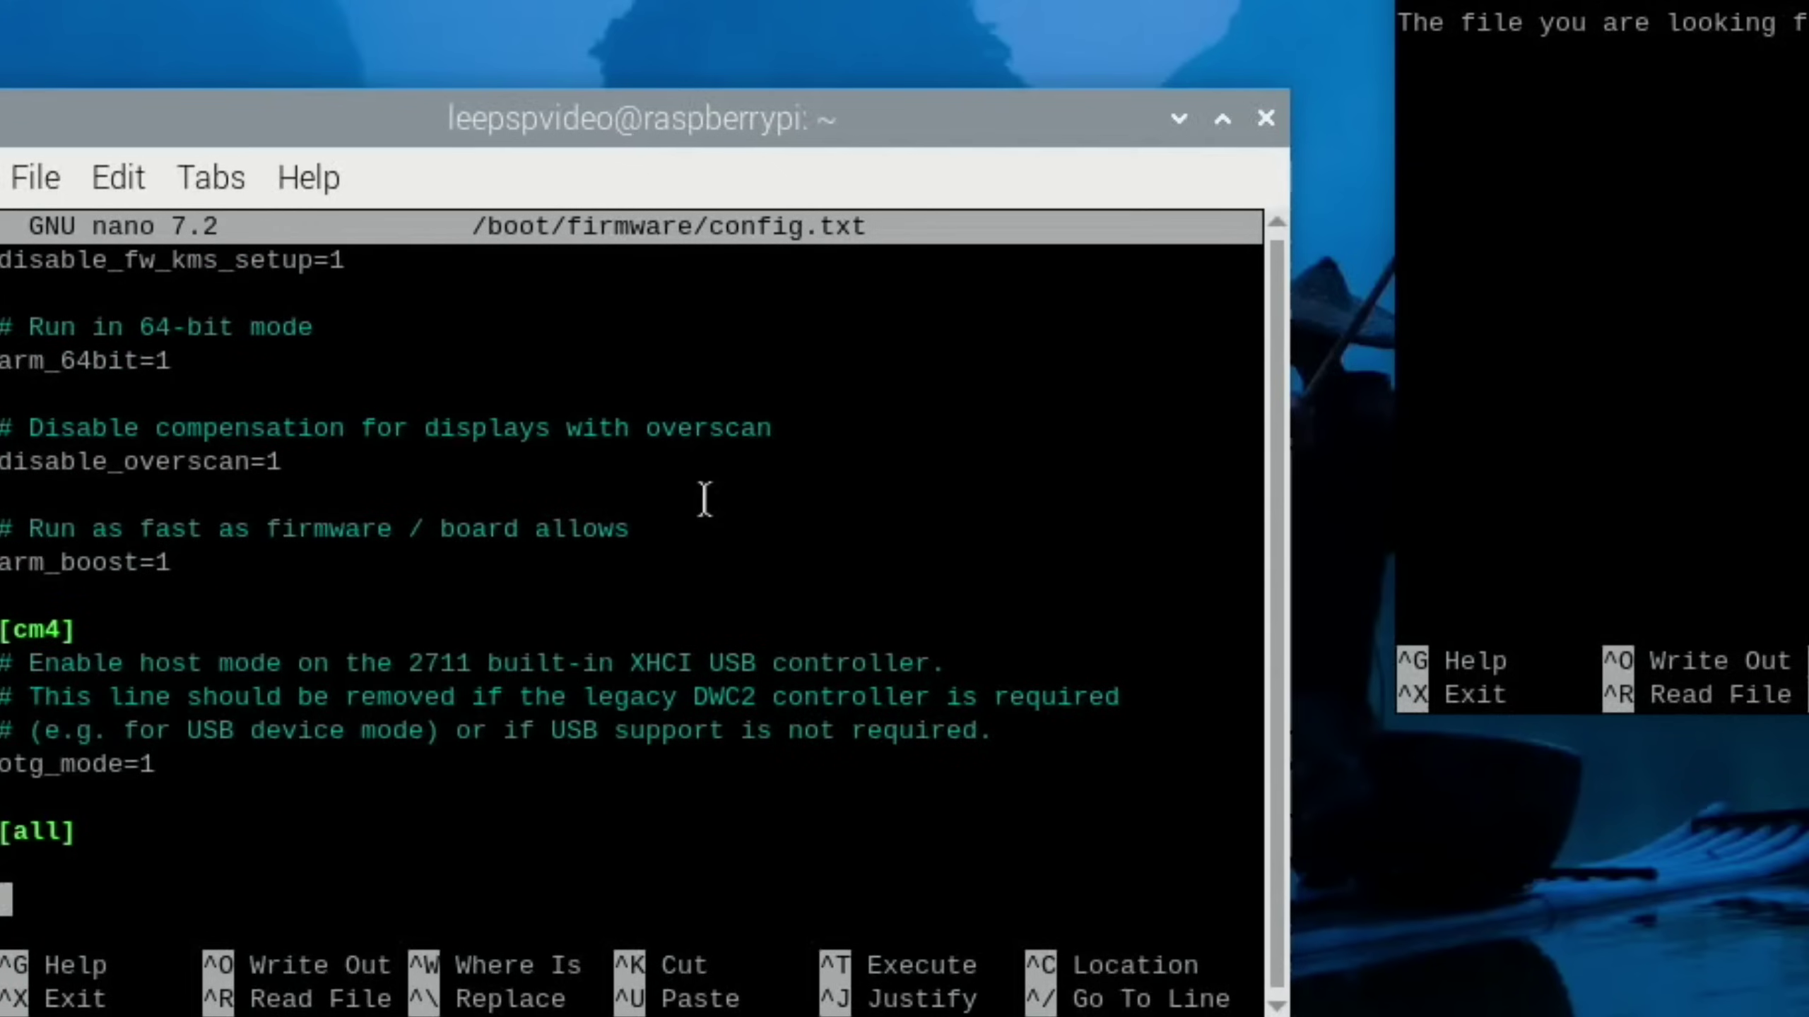
scroll(704, 501, up, 4)
scroll(704, 501, up, 4)
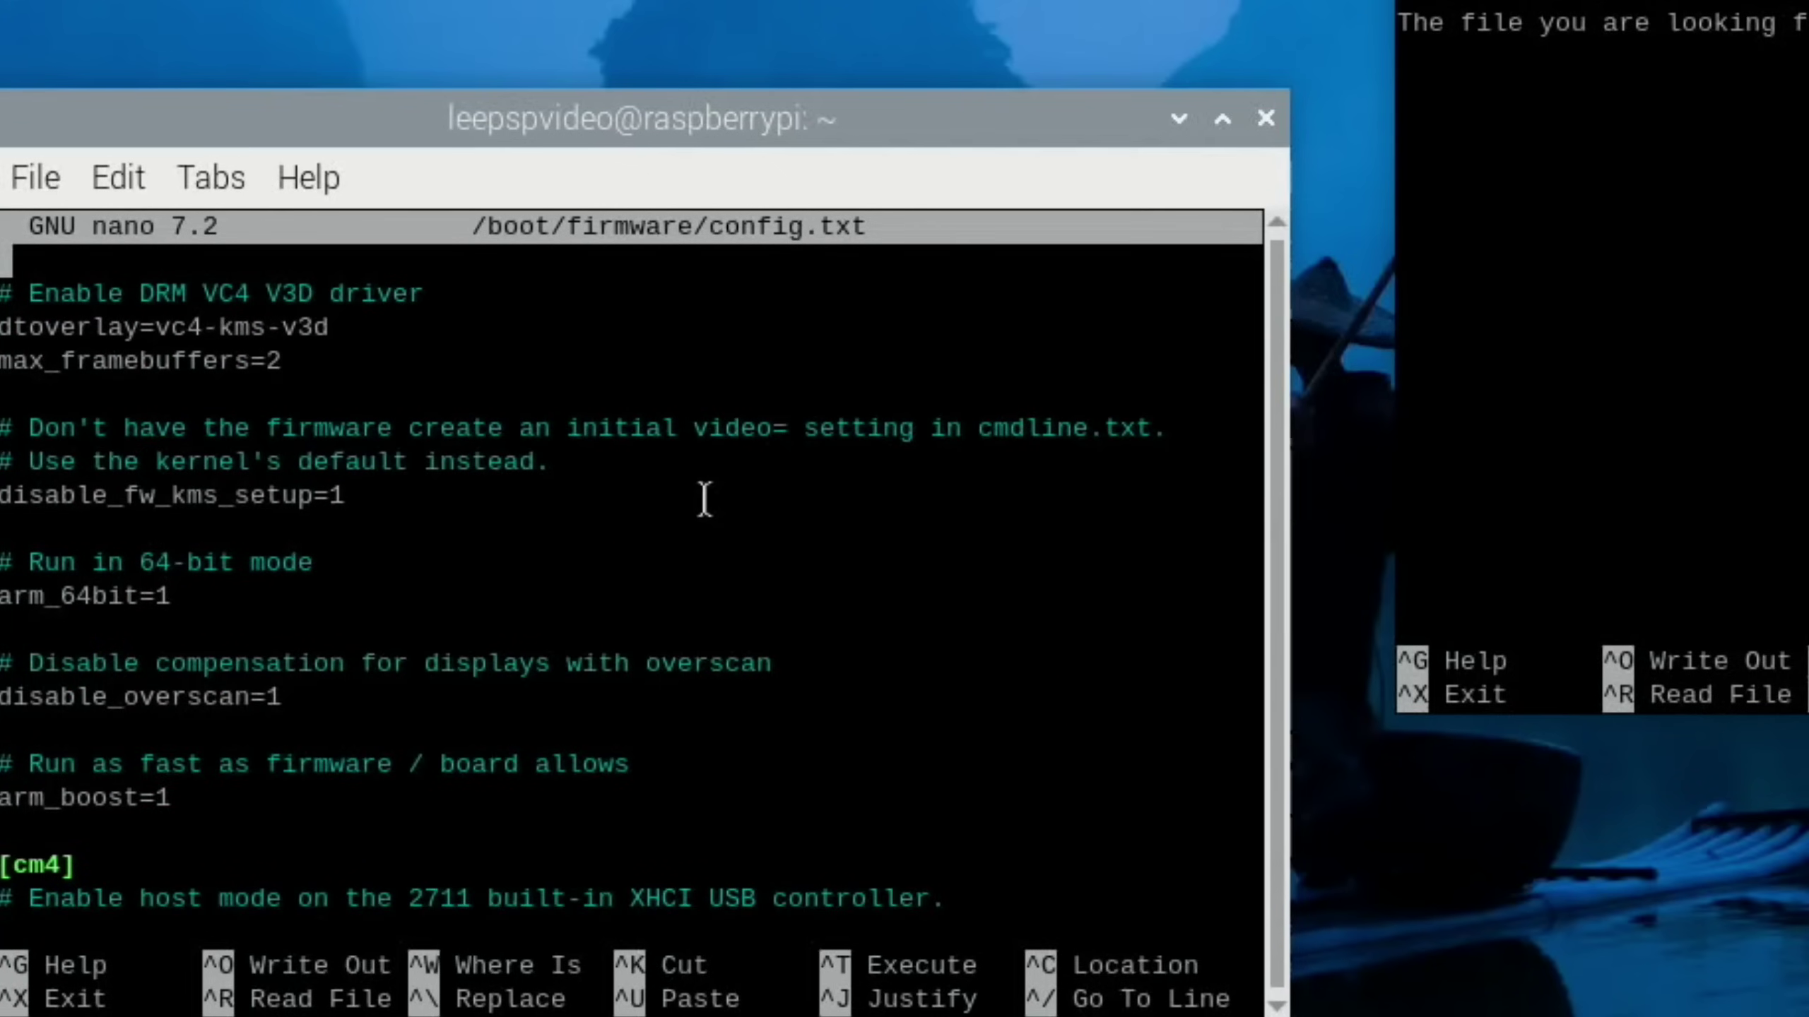
scroll(704, 501, up, 8)
scroll(704, 501, down, 7)
scroll(704, 501, down, 6)
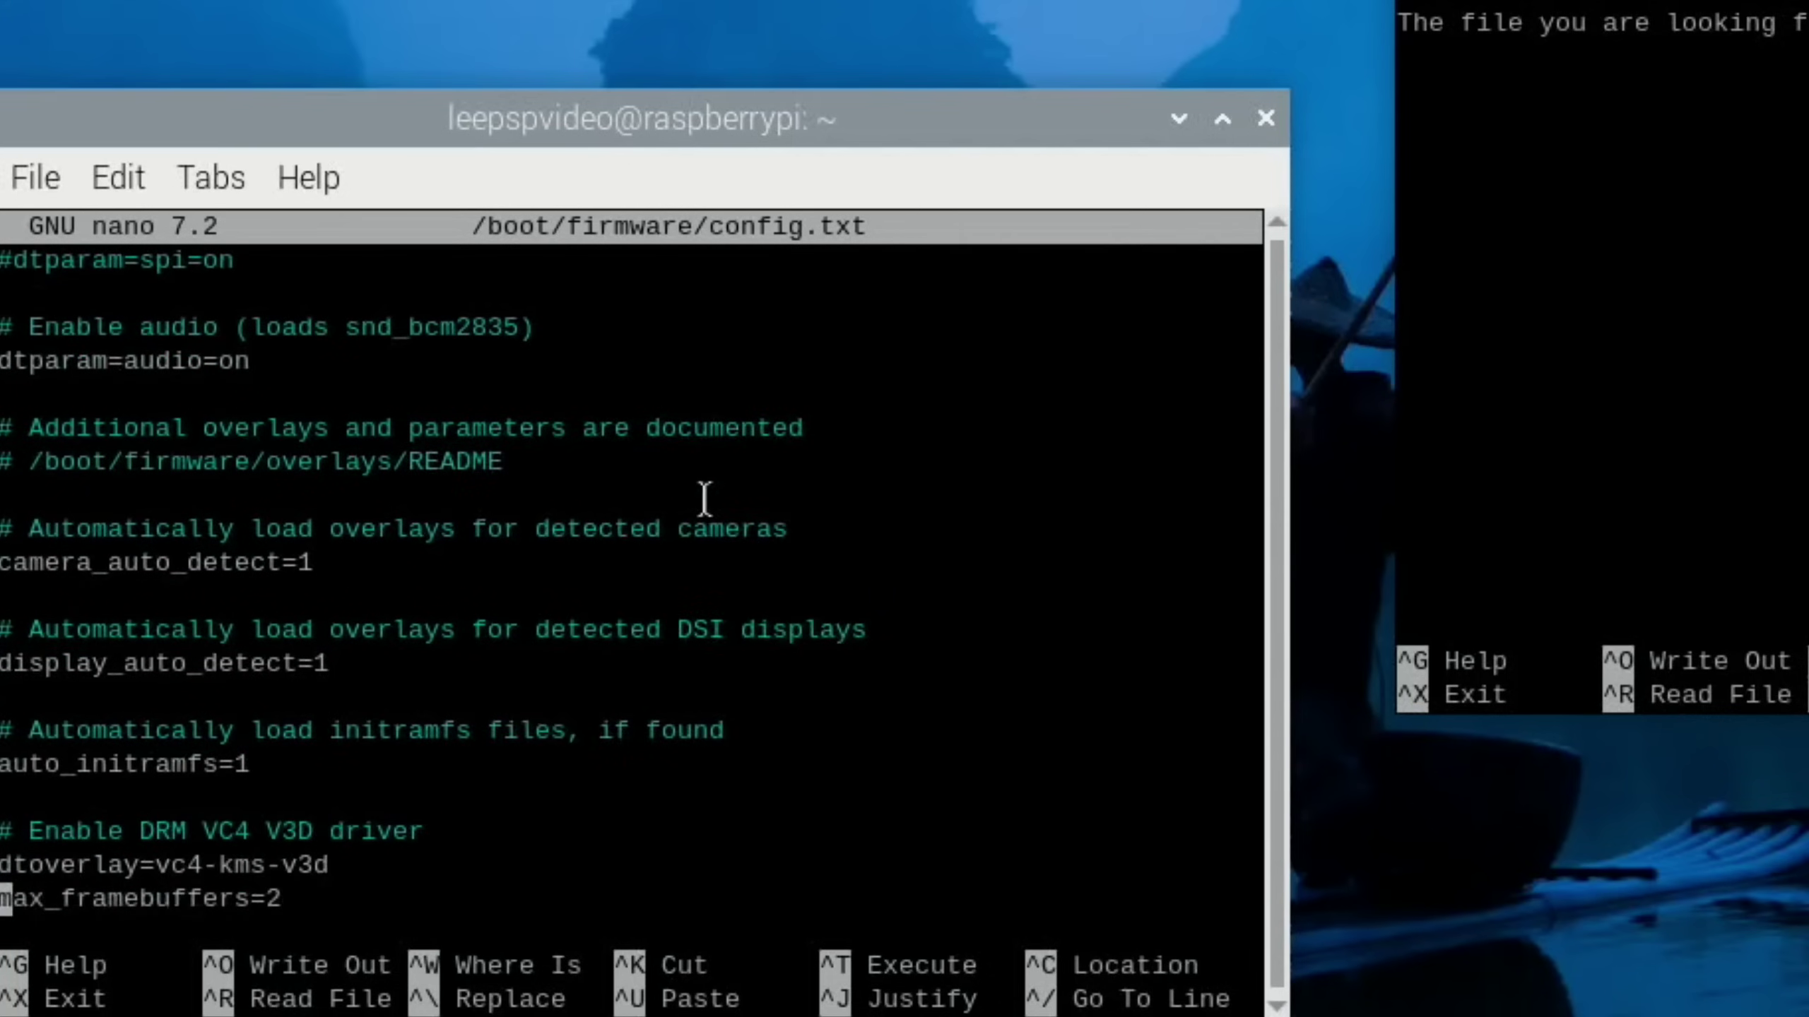
scroll(704, 501, up, 1)
Step: Insert dtparam=pciex1_gen=3 under dtparam=audio=on, save config.txt, and run reboot
scroll(703, 501, up, 3)
key(Return)
key(Return)
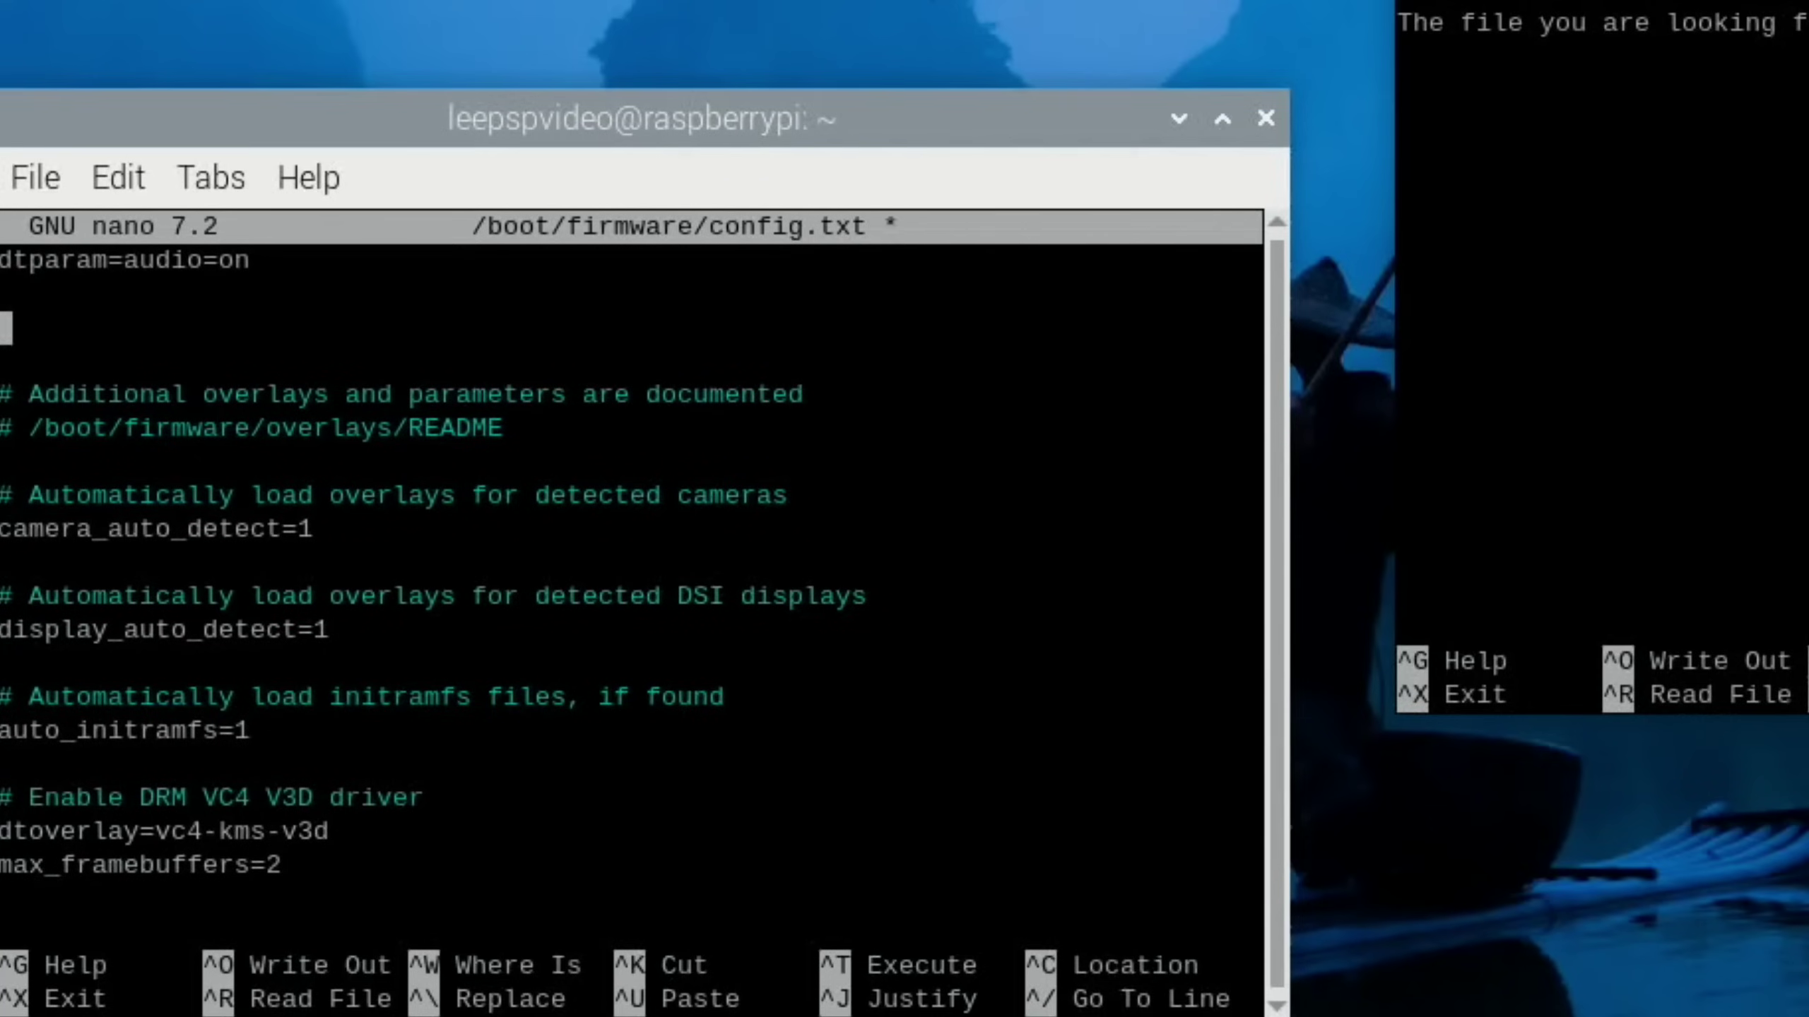
text(dtpar)
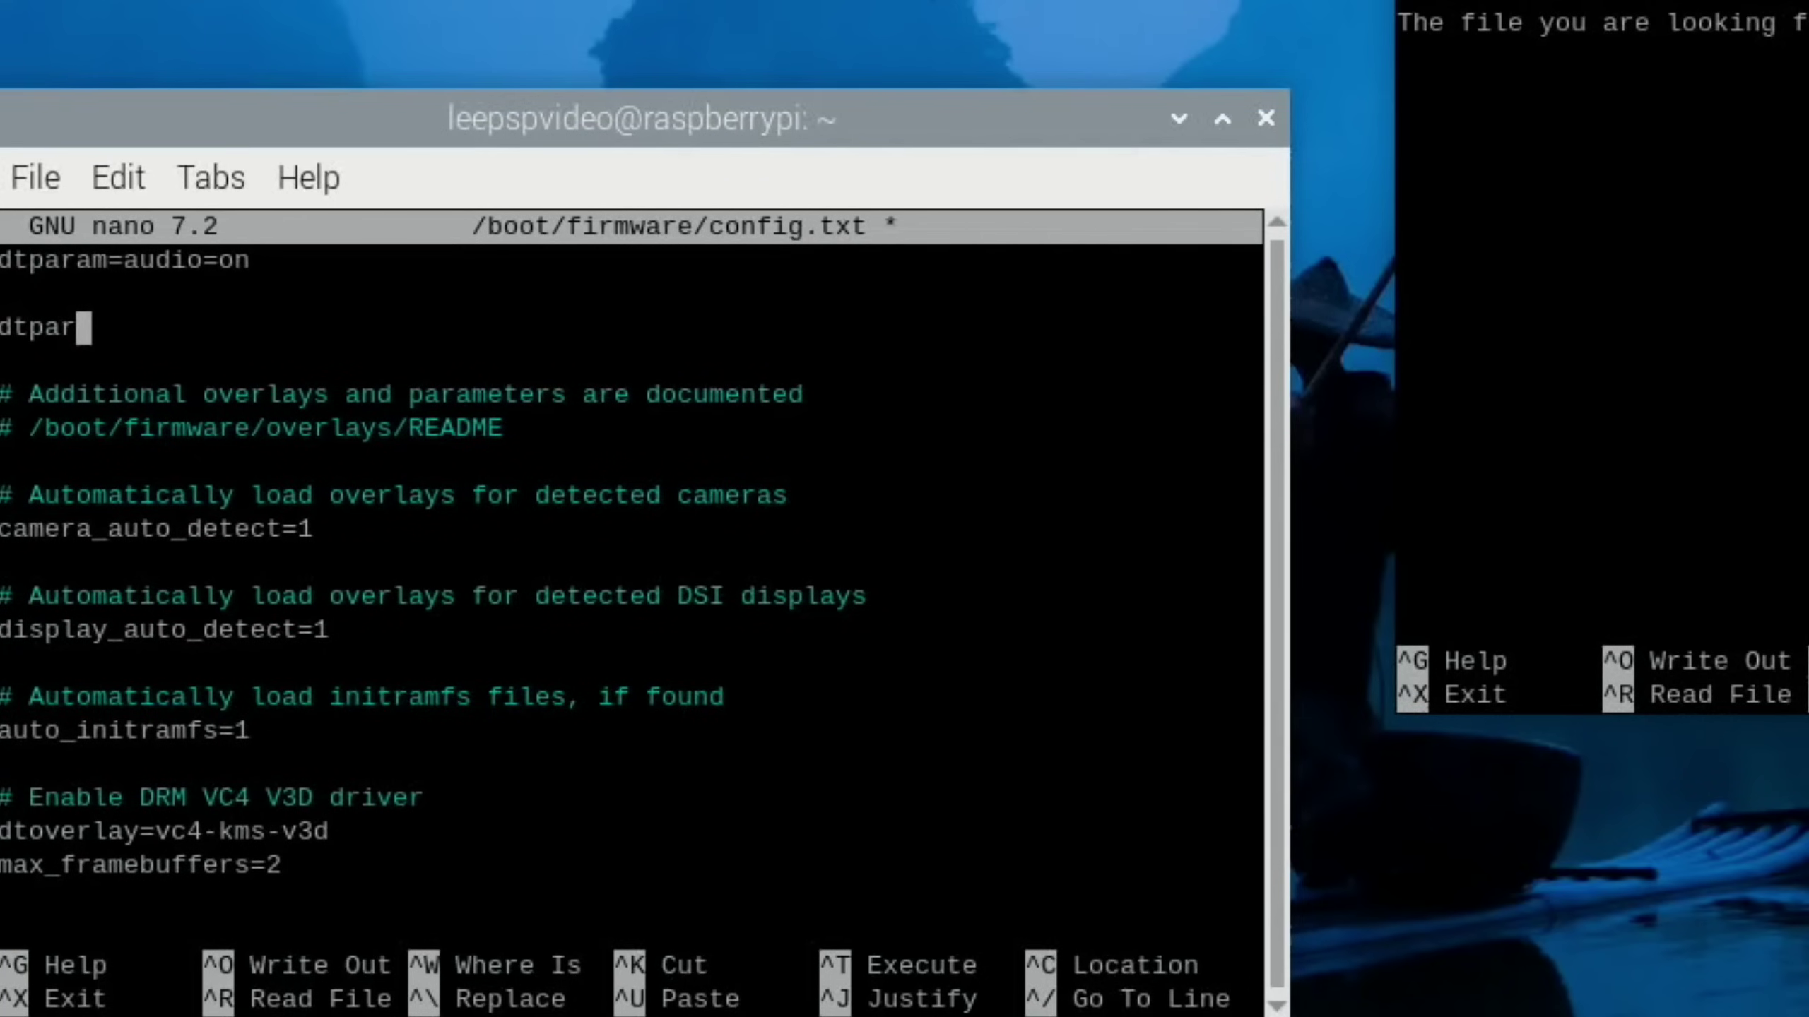
text(am=pci)
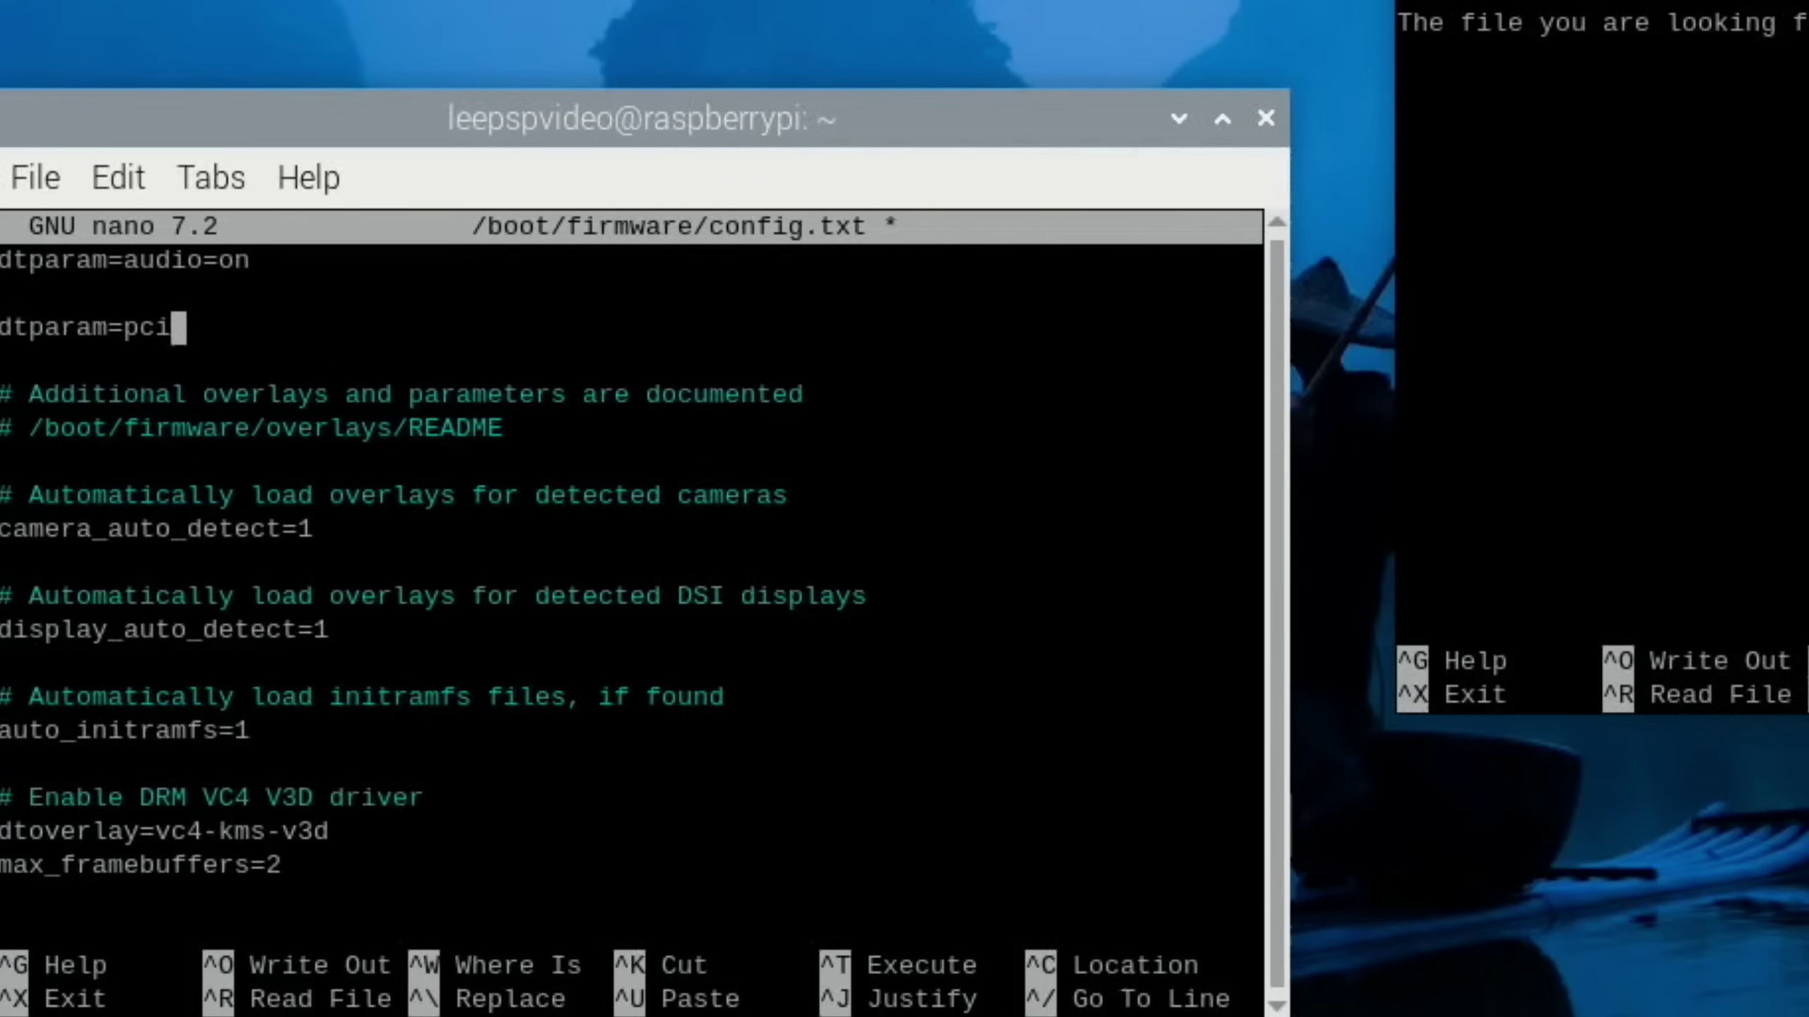
text(ex1_)
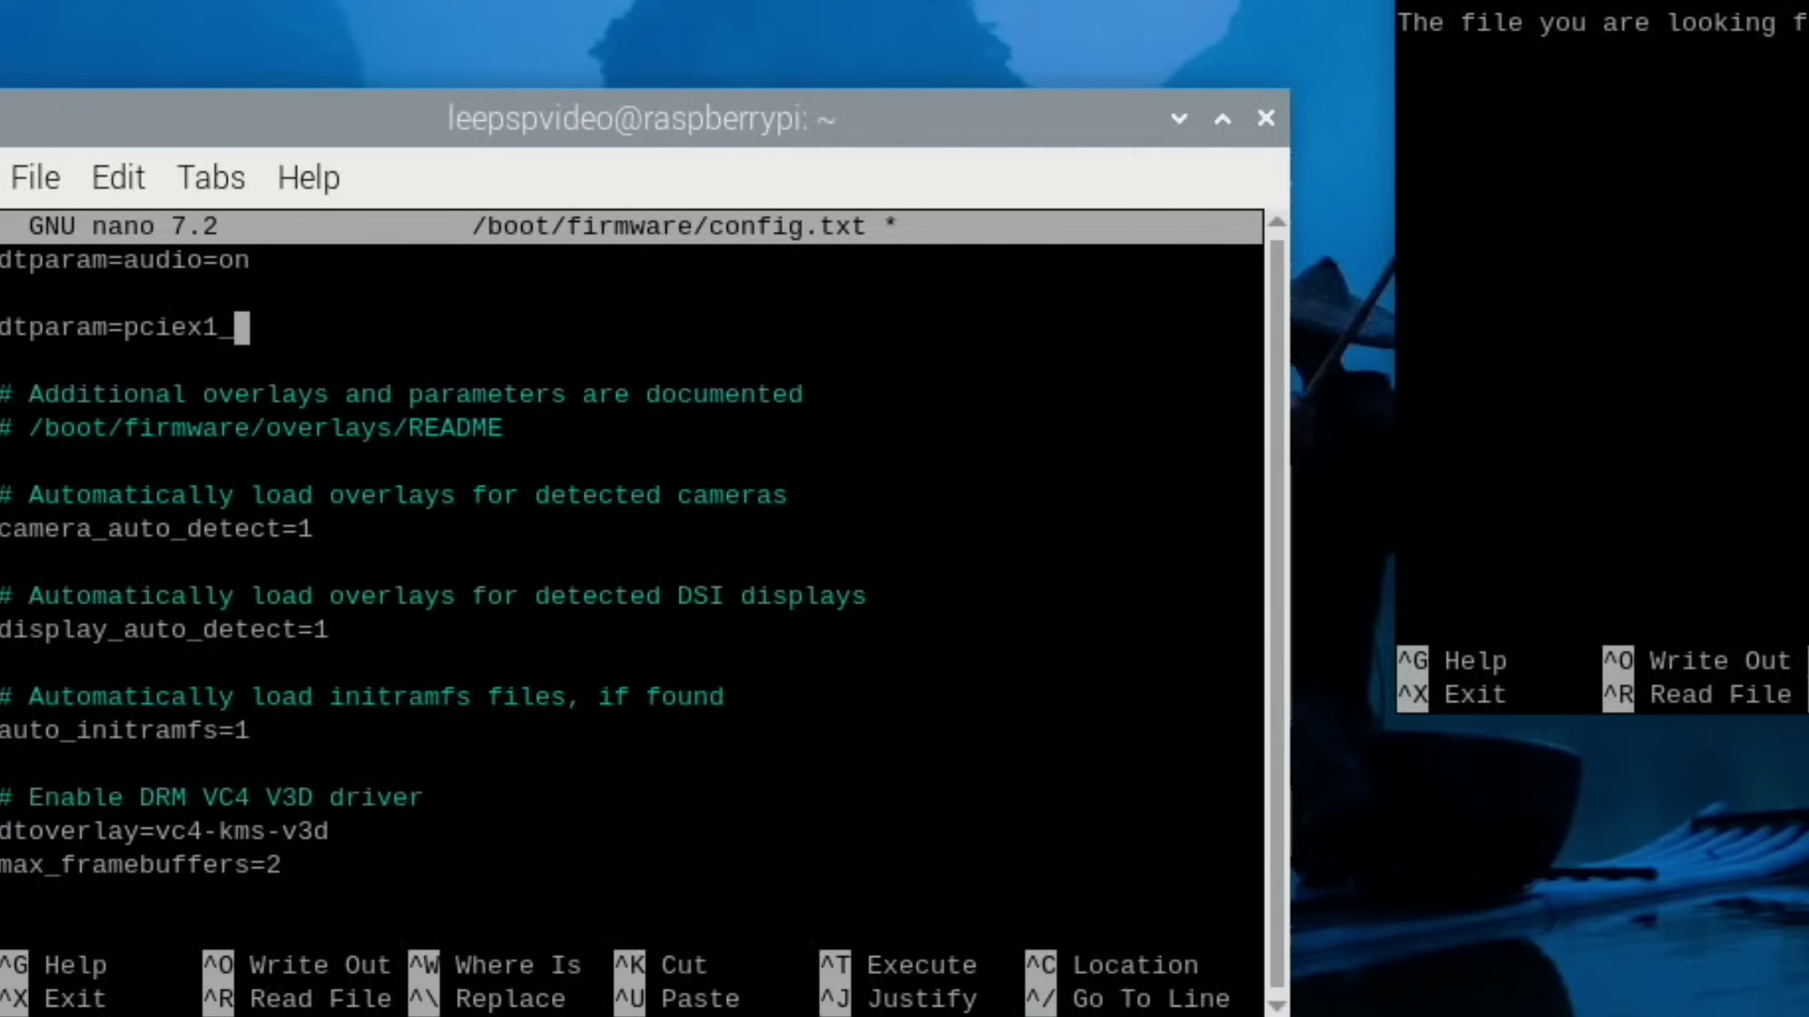
text(gen=3)
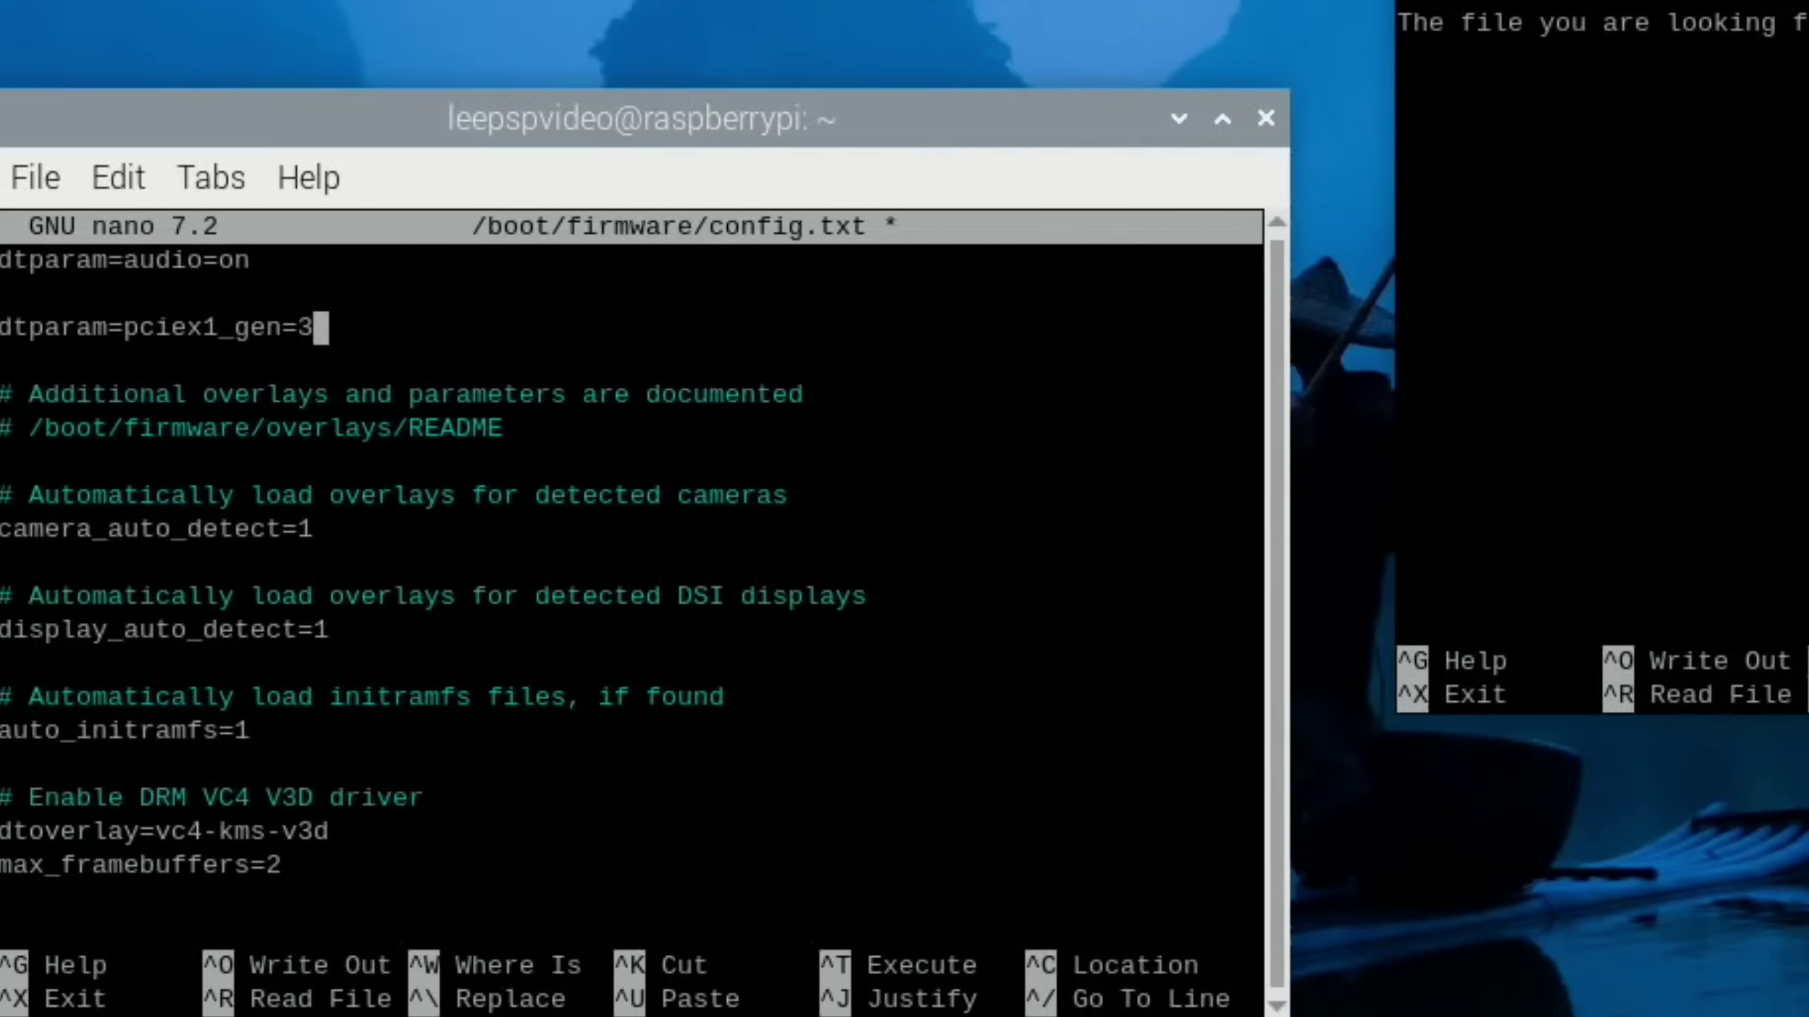
key(ctrl+x)
key(y)
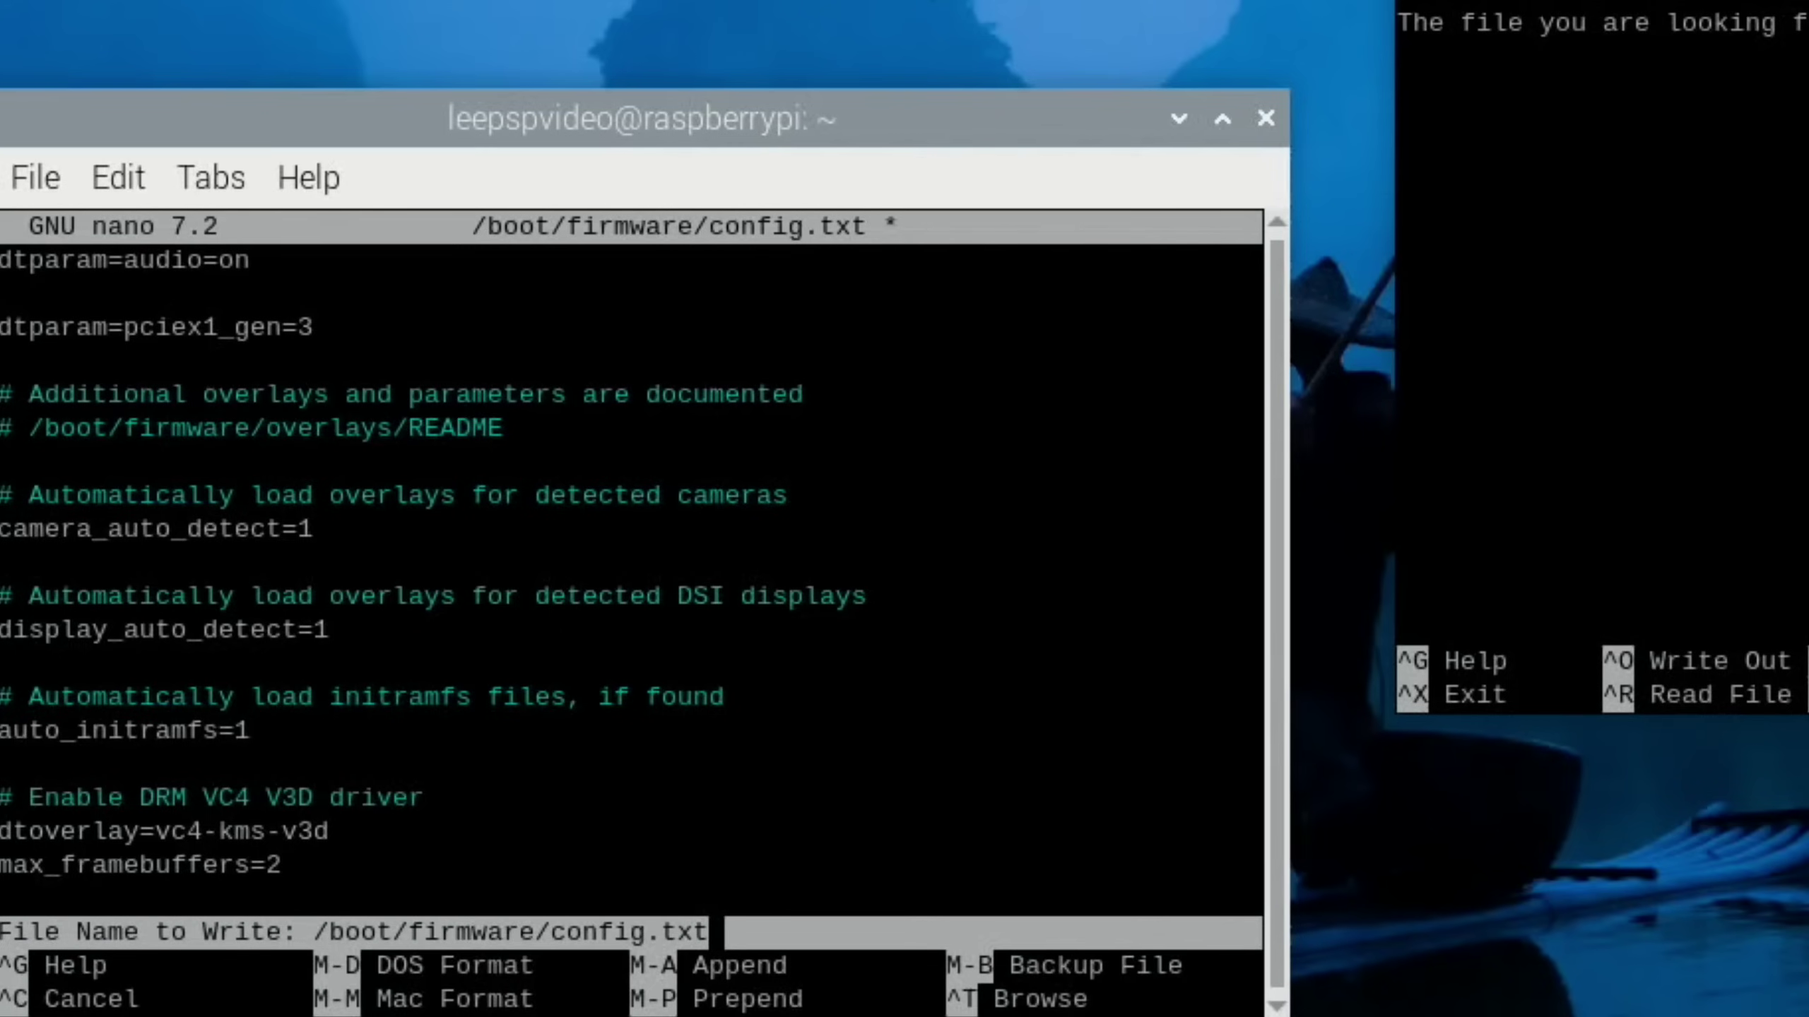
key(Return)
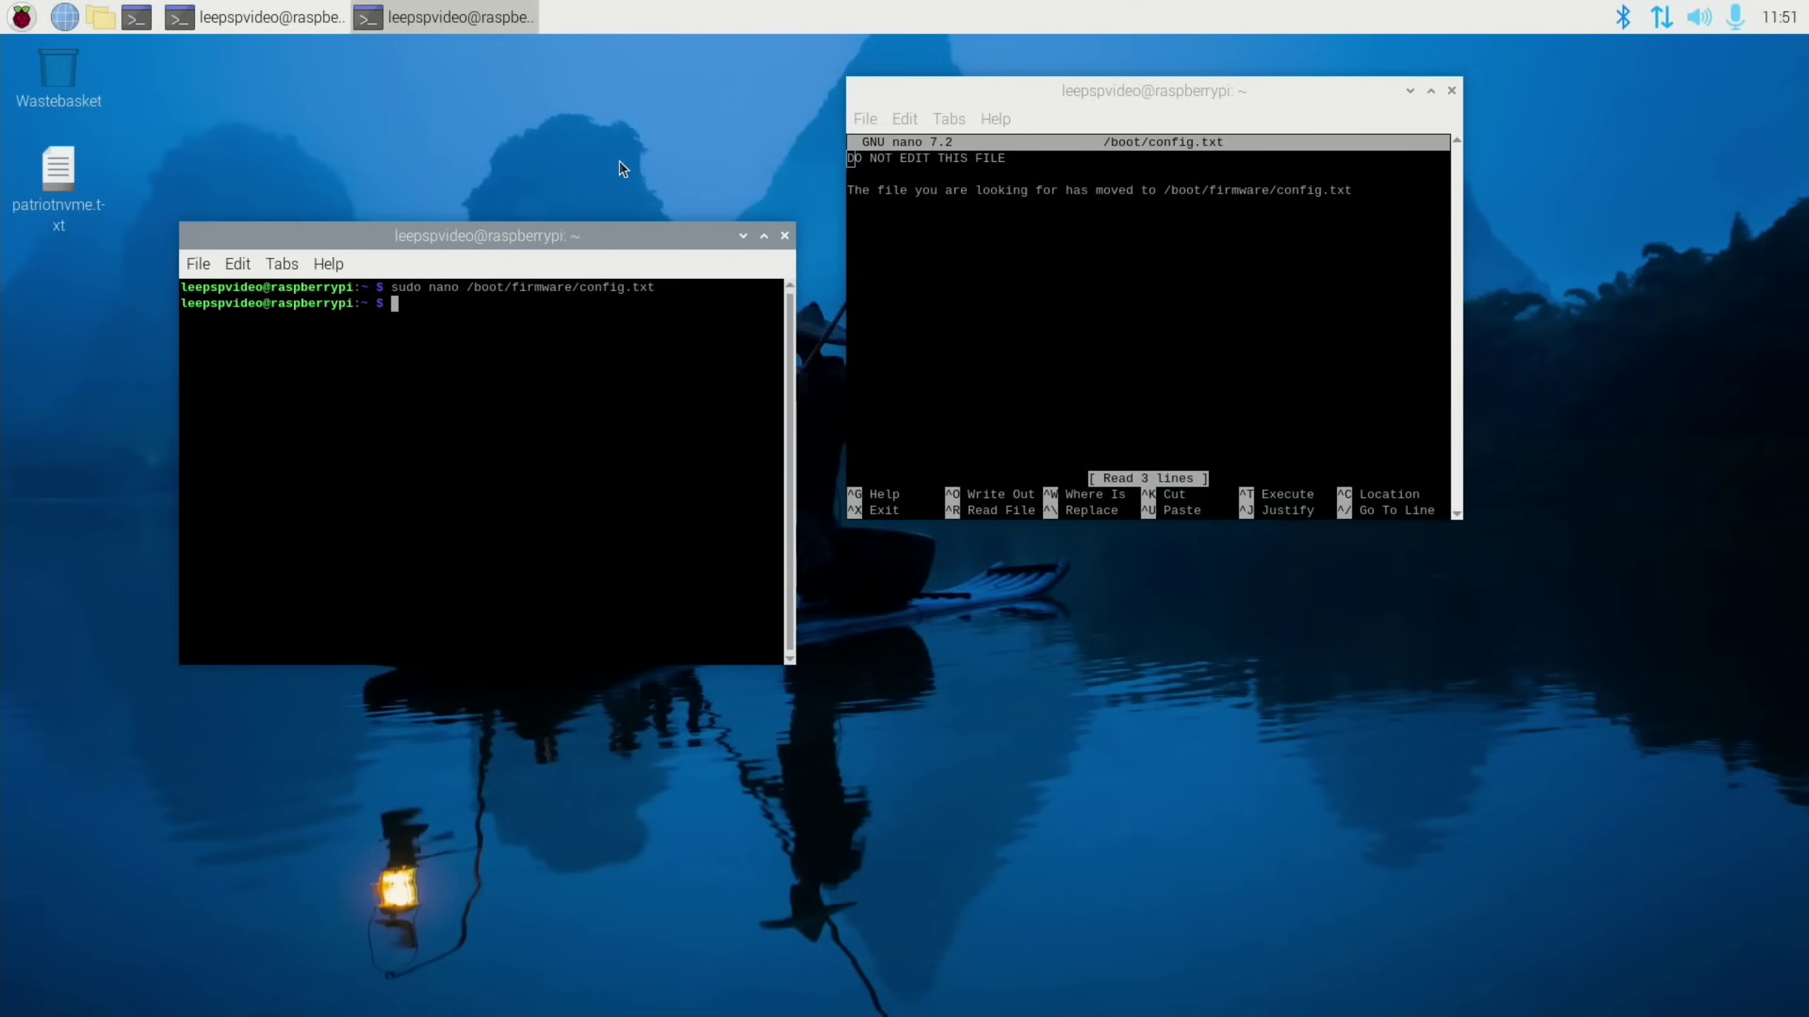
text(reboot)
key(Return)
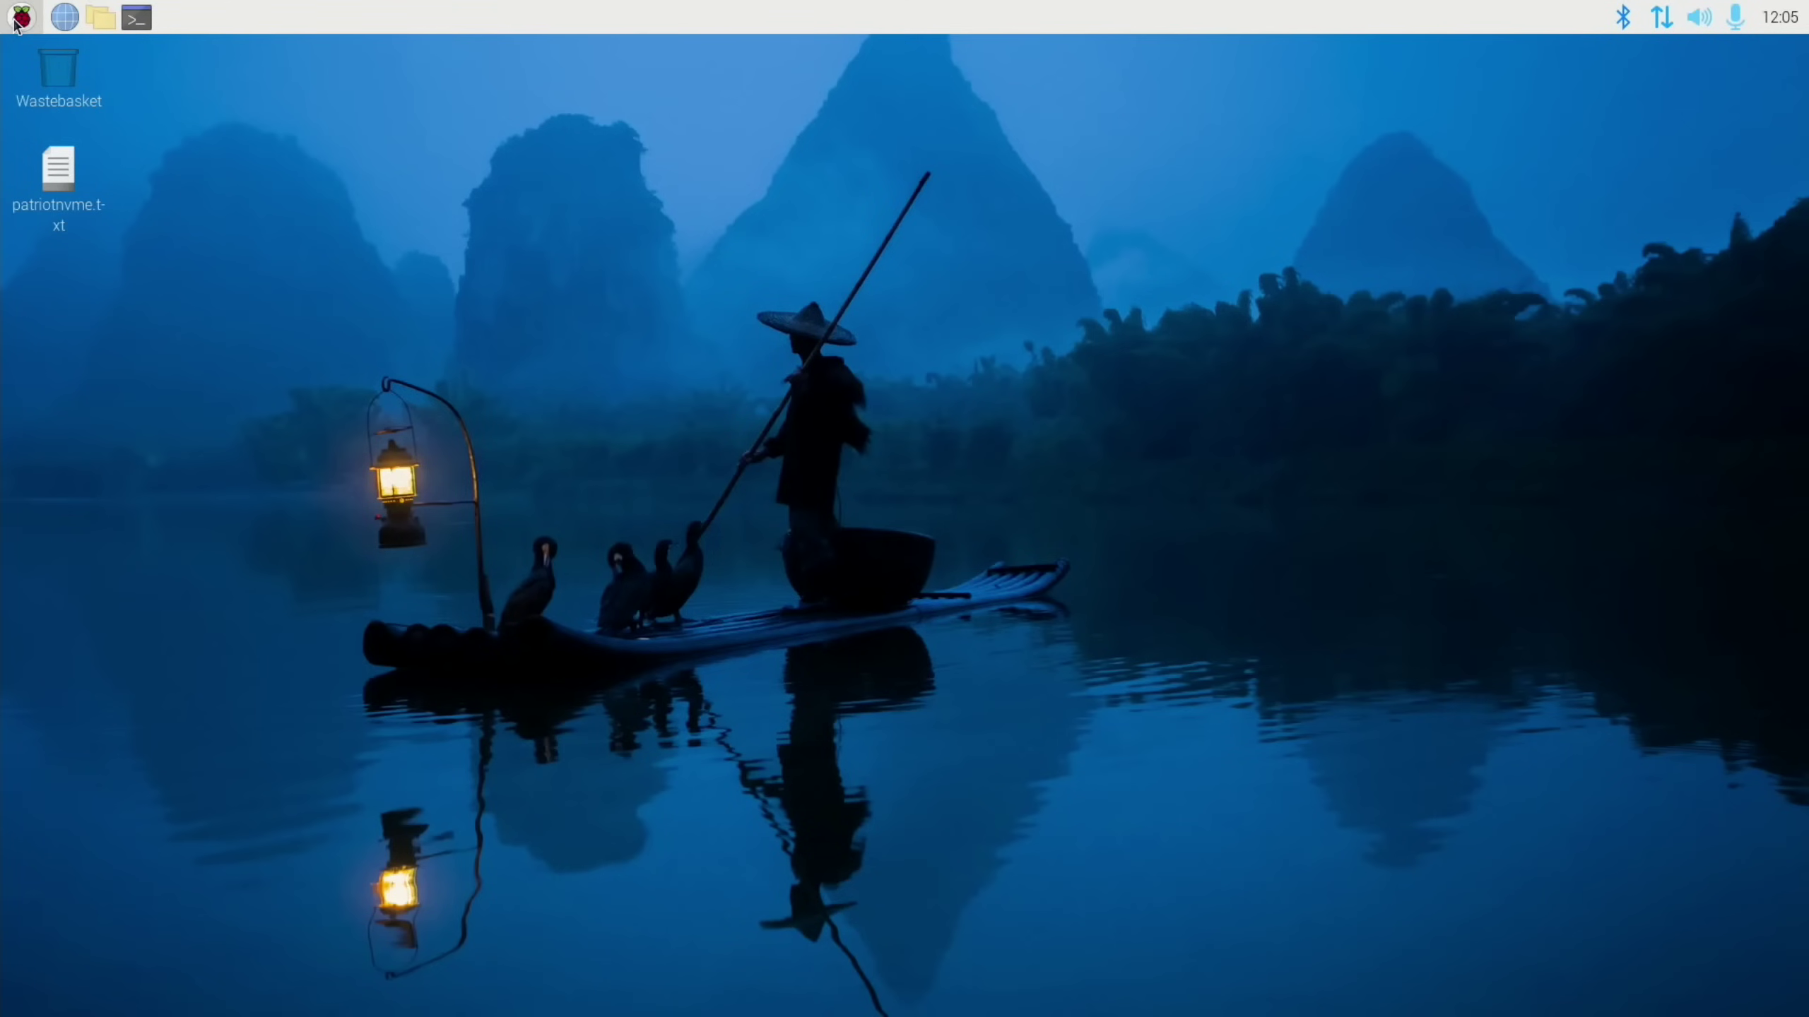
Step: Rerun the SD Card Speed Test in Raspberry Pi Diagnostics at Gen 3 and show its log
click(16, 21)
text(diag)
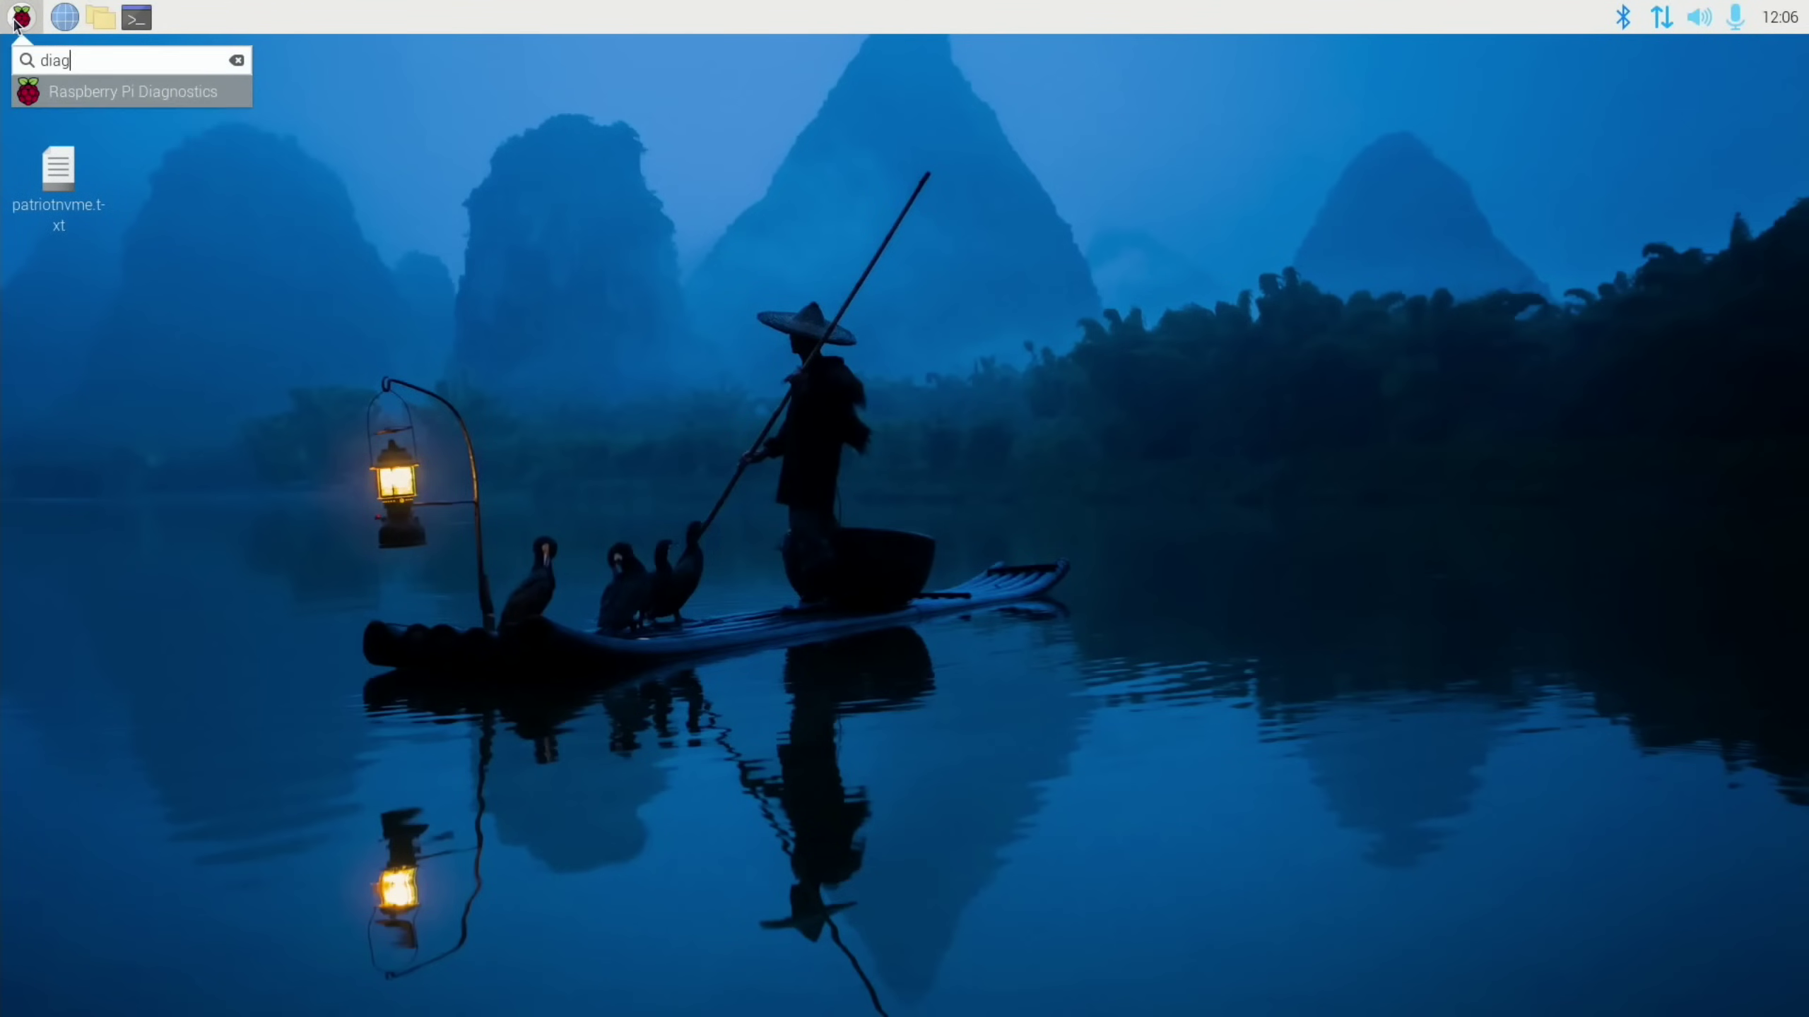
key(Return)
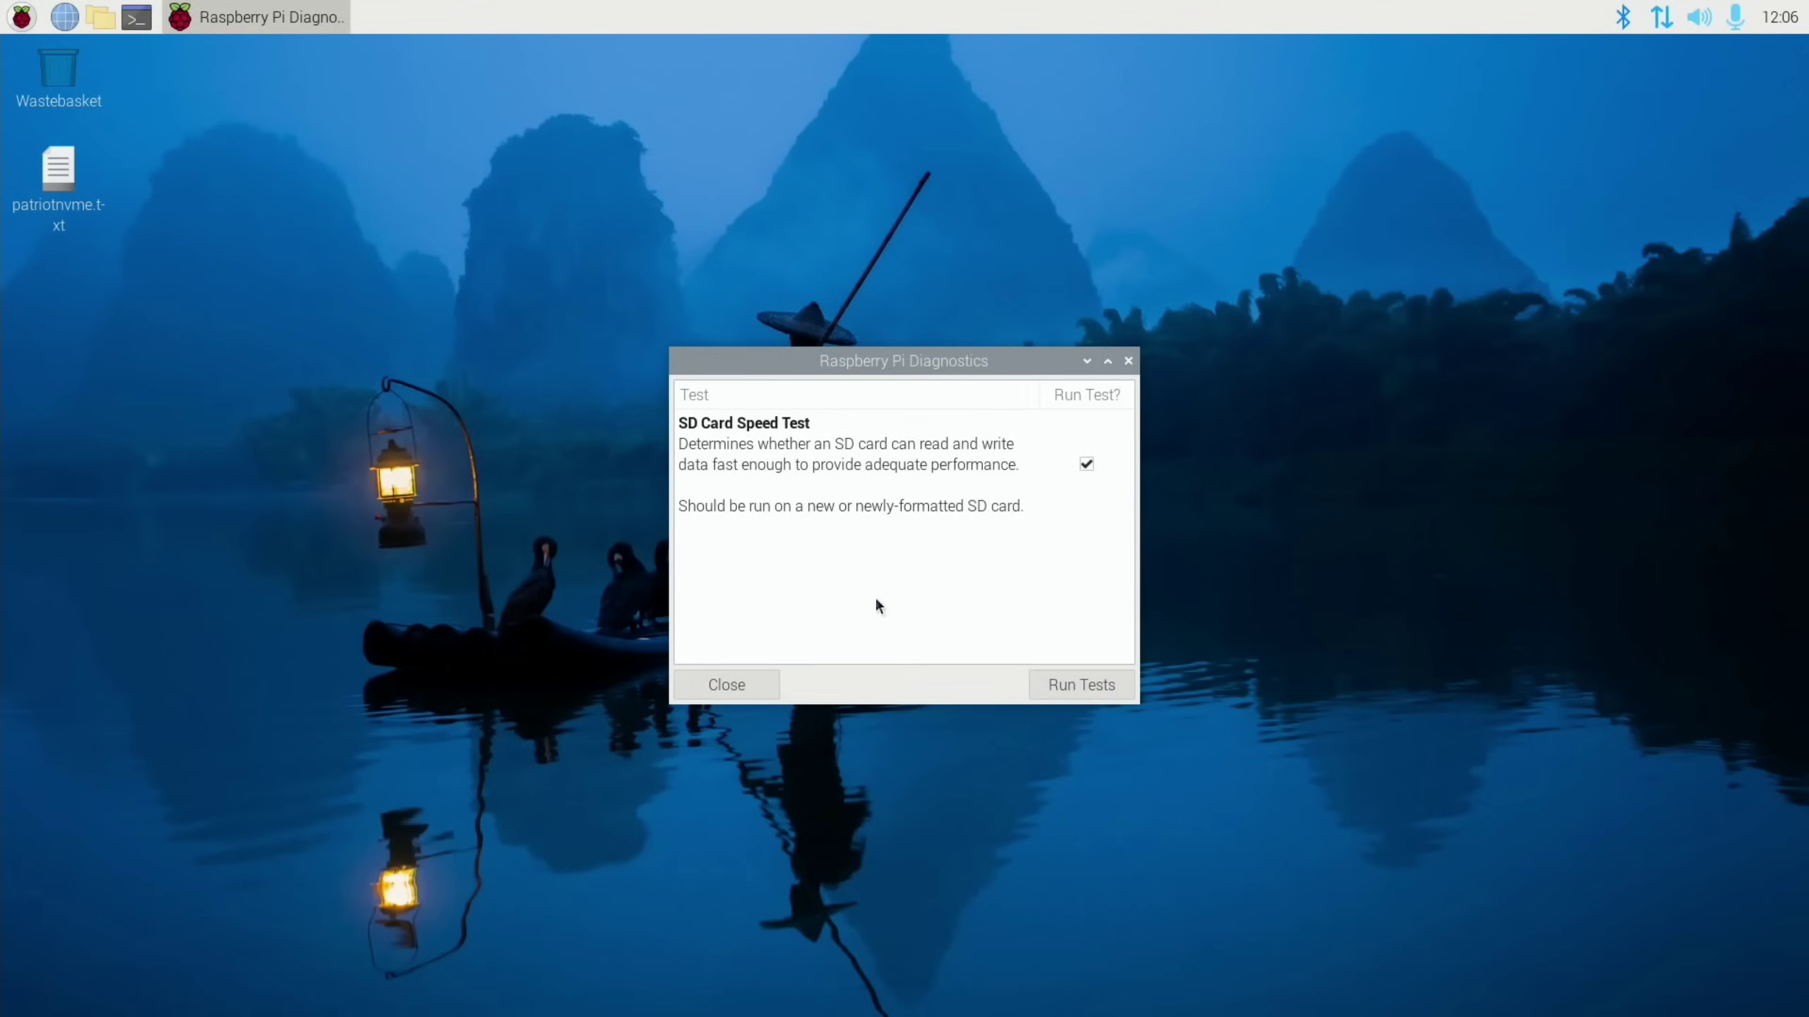
click(1082, 684)
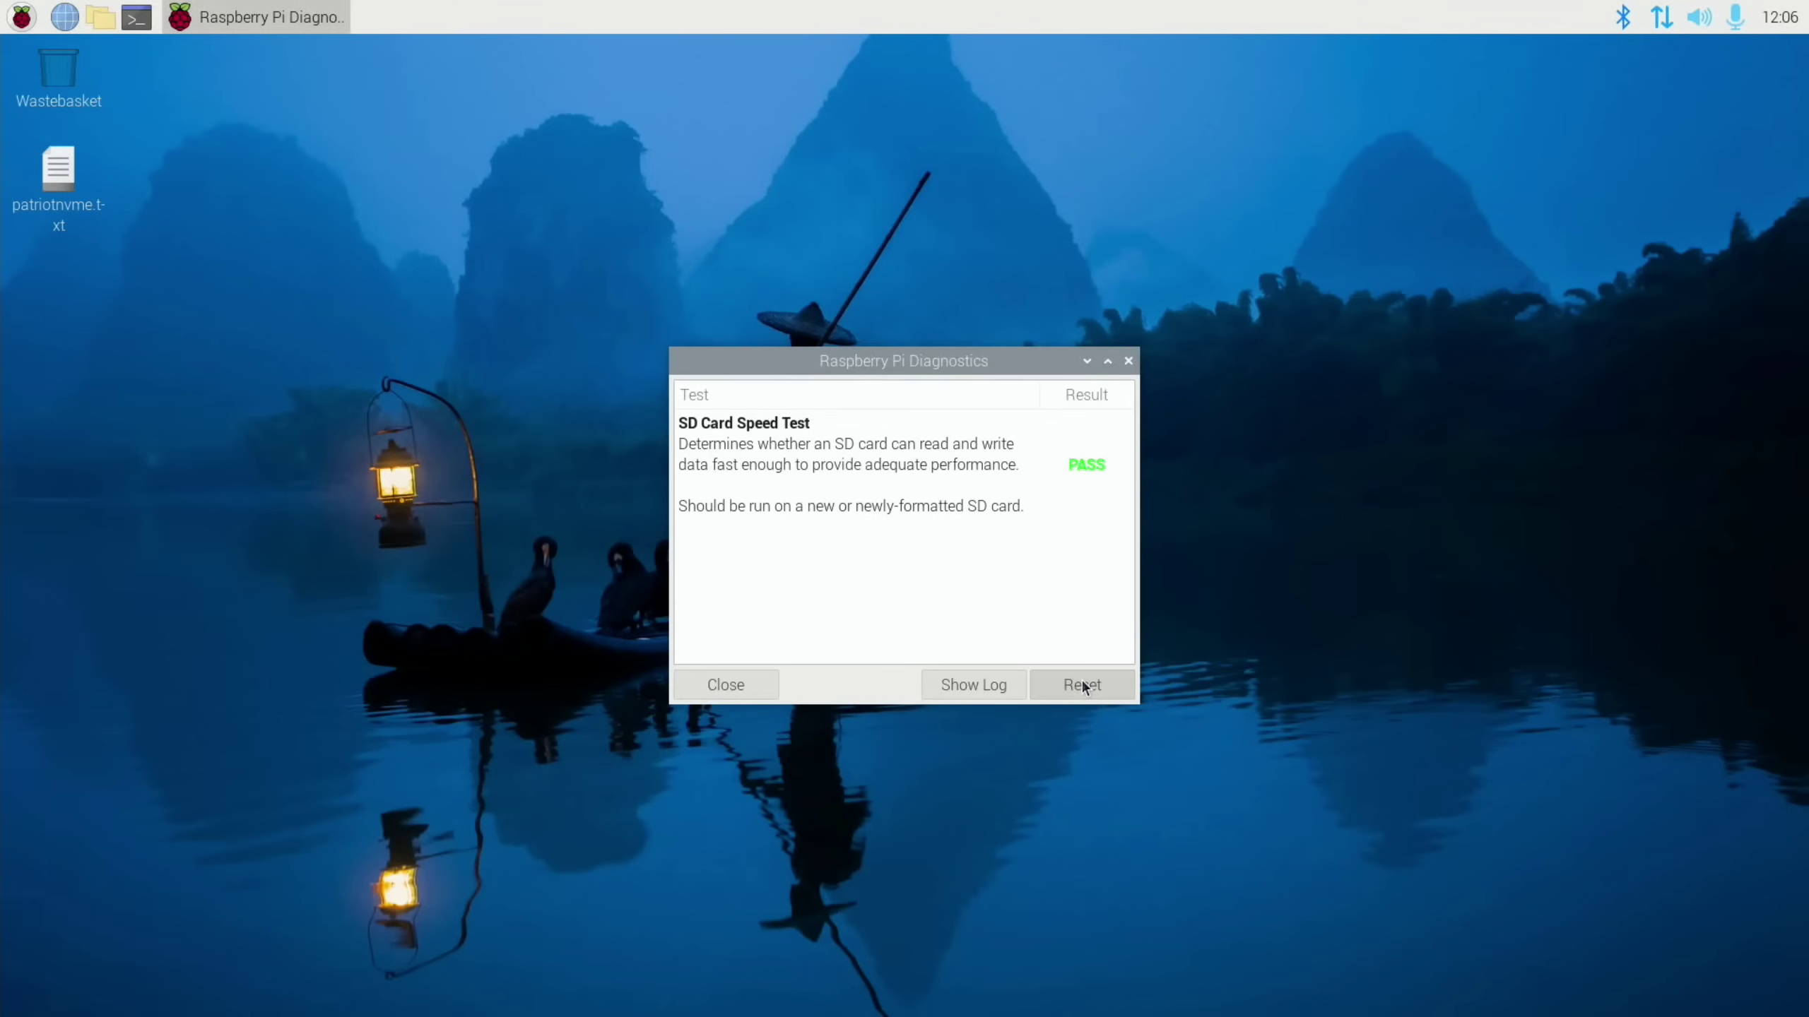
click(976, 684)
Step: Copy the three speed result lines and open patriotnvme.txt in Geany
drag(1025, 540, 607, 505)
right_click(626, 510)
click(681, 613)
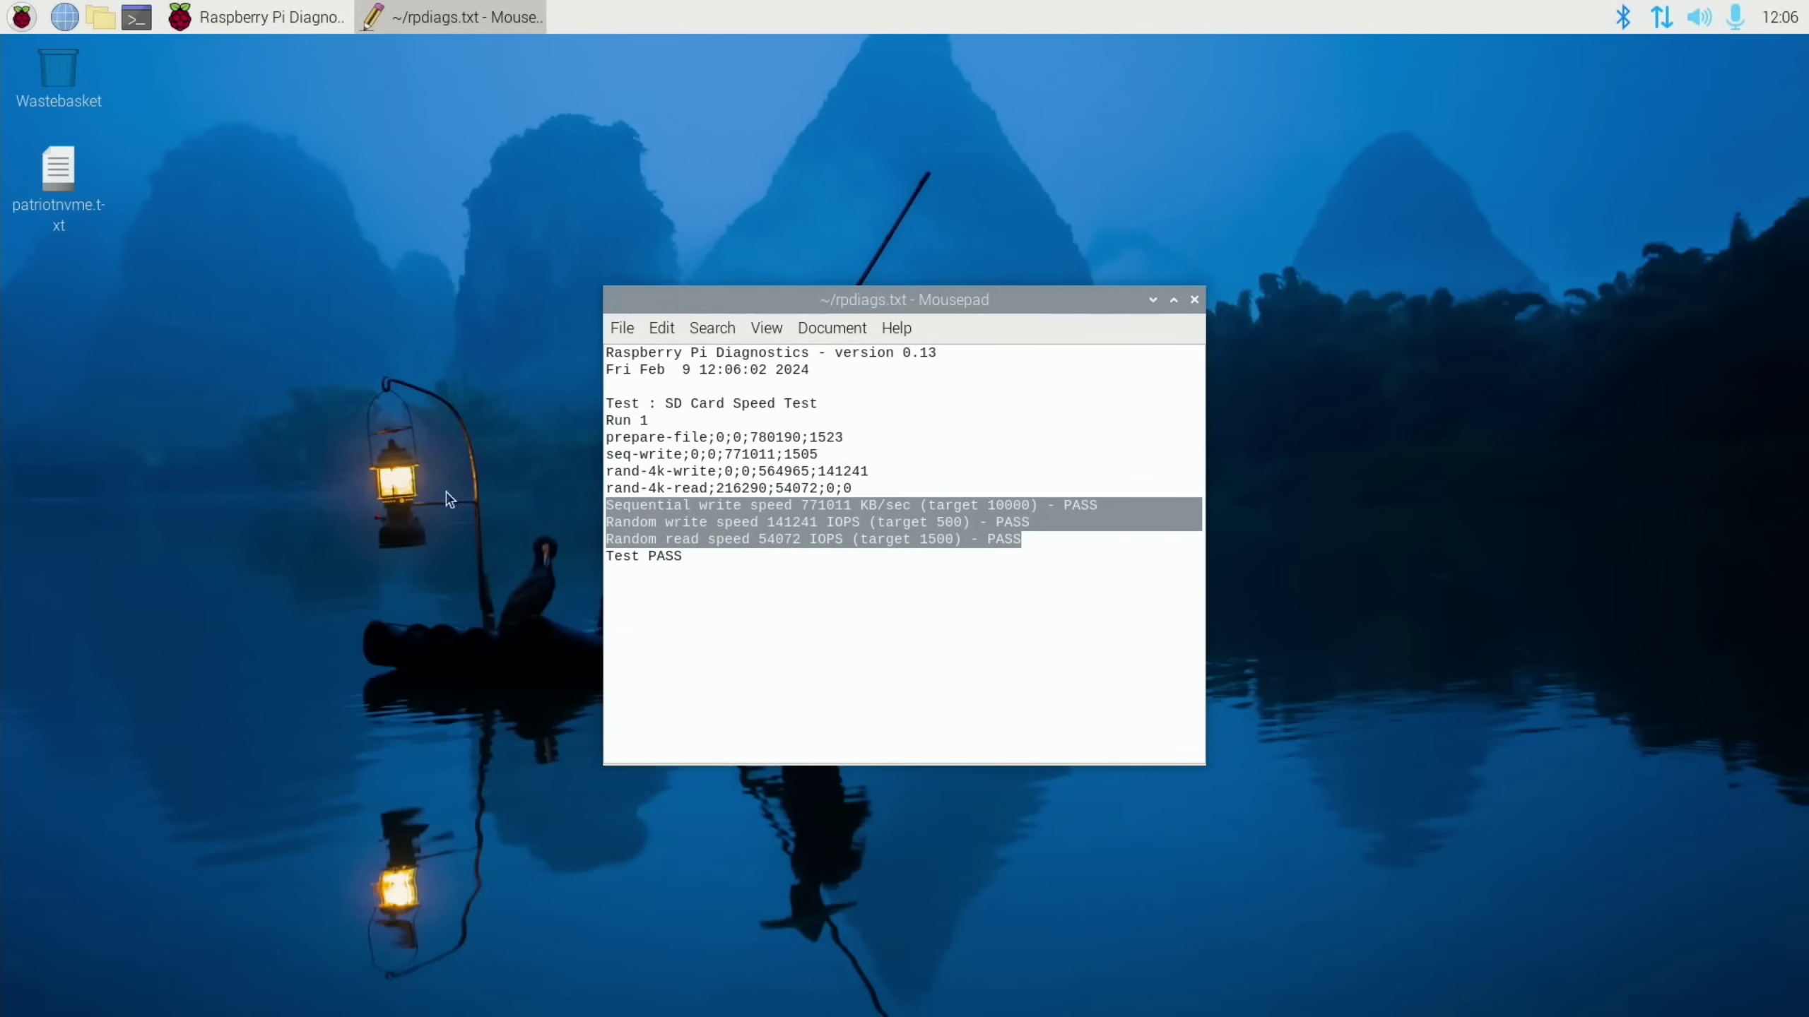
right_click(57, 173)
click(105, 214)
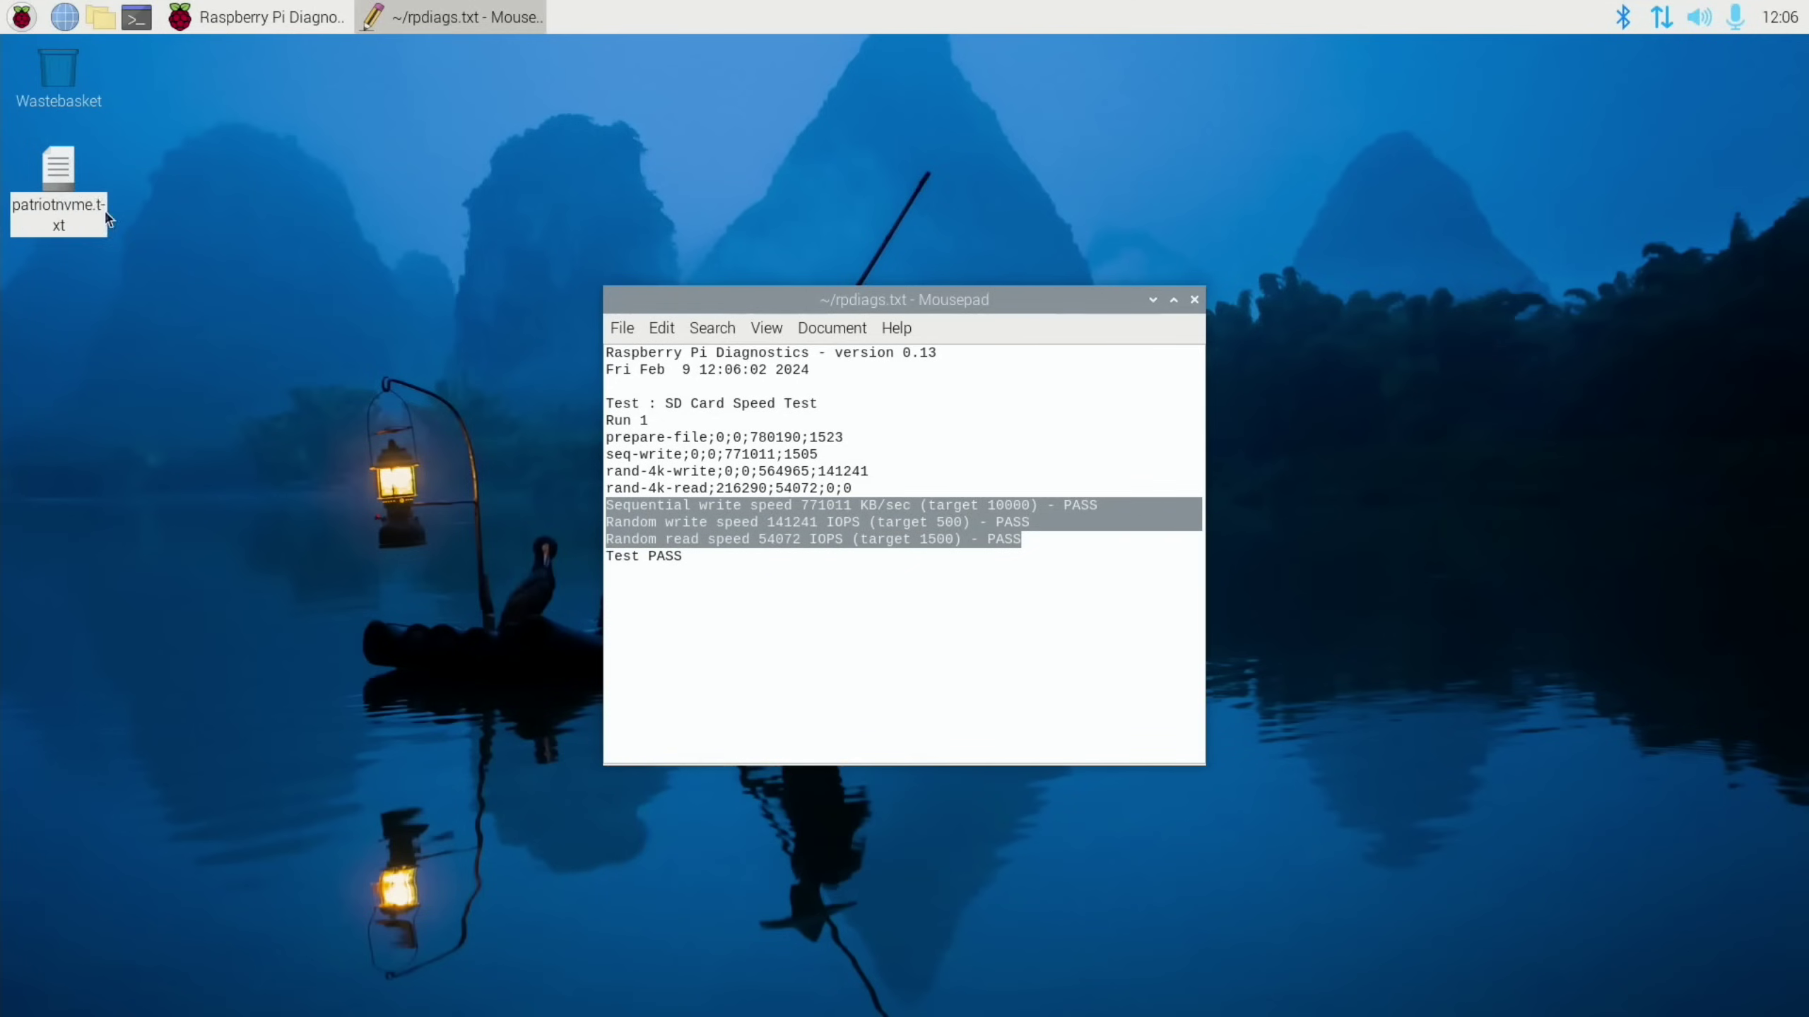
Step: Paste the copied speed results below the Test PASS block in patriotnvme.txt
drag(655, 240, 1122, 231)
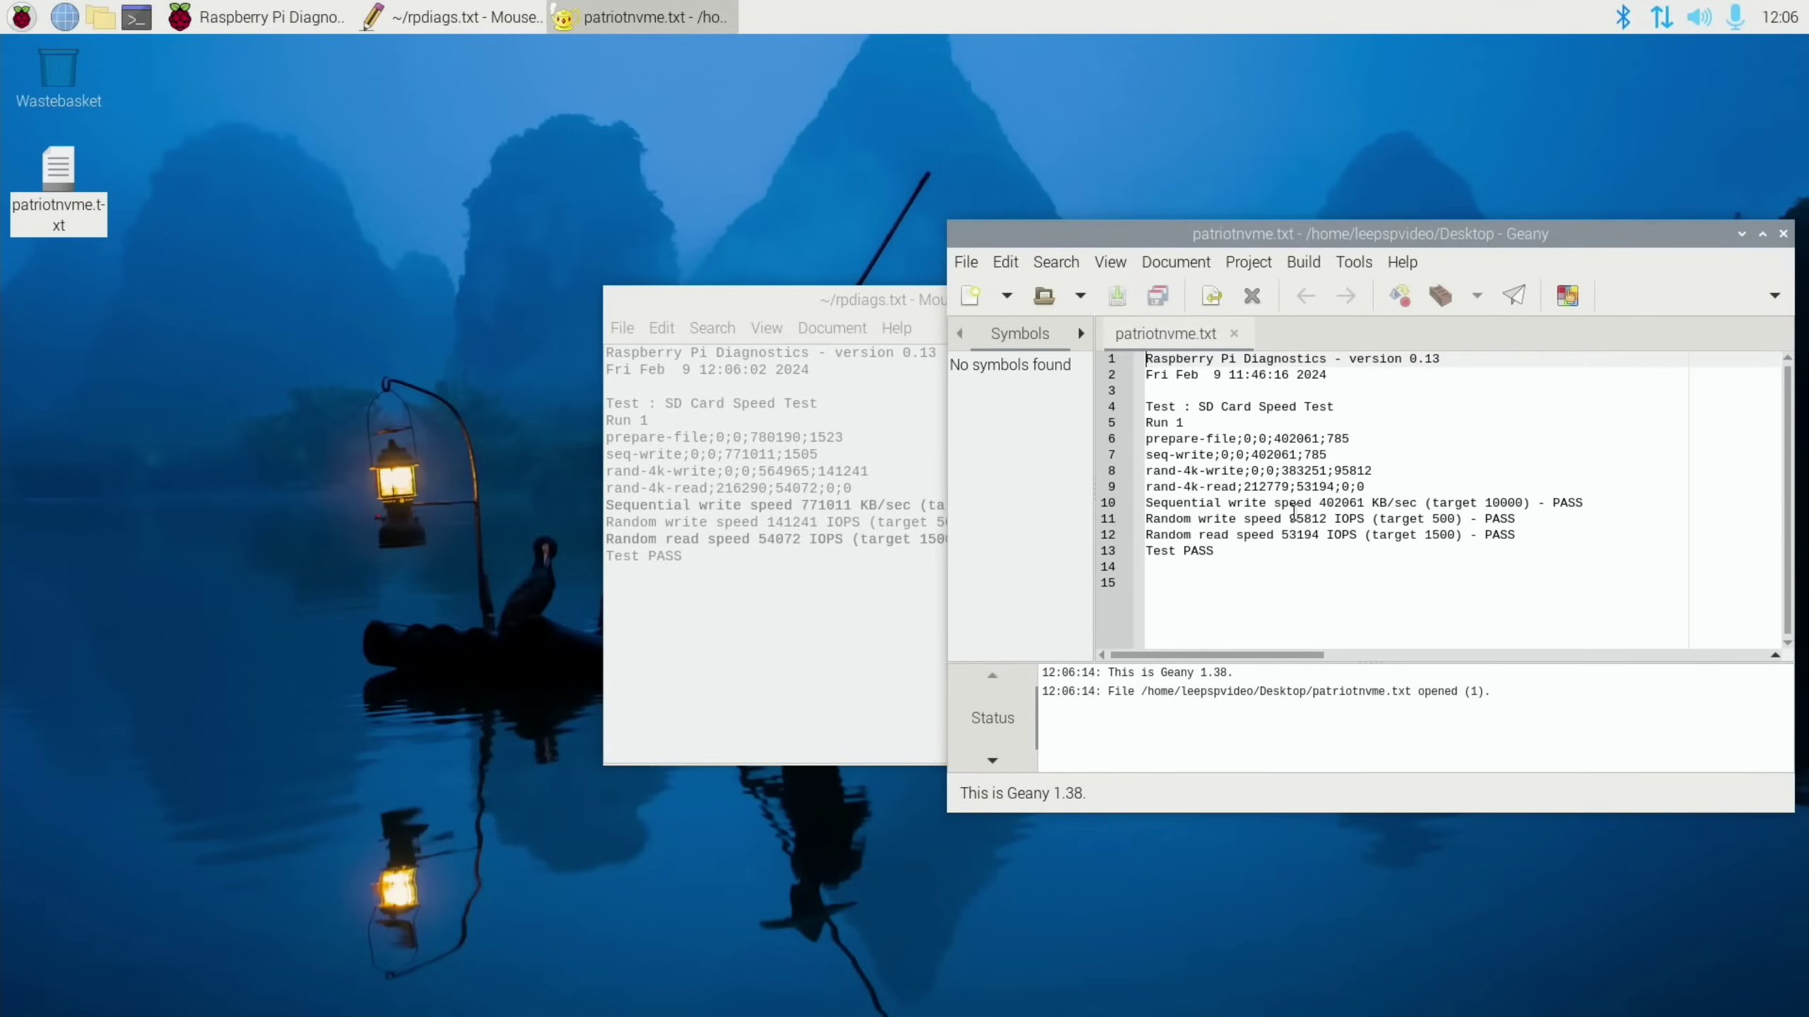
click(1226, 560)
key(Return)
key(Return)
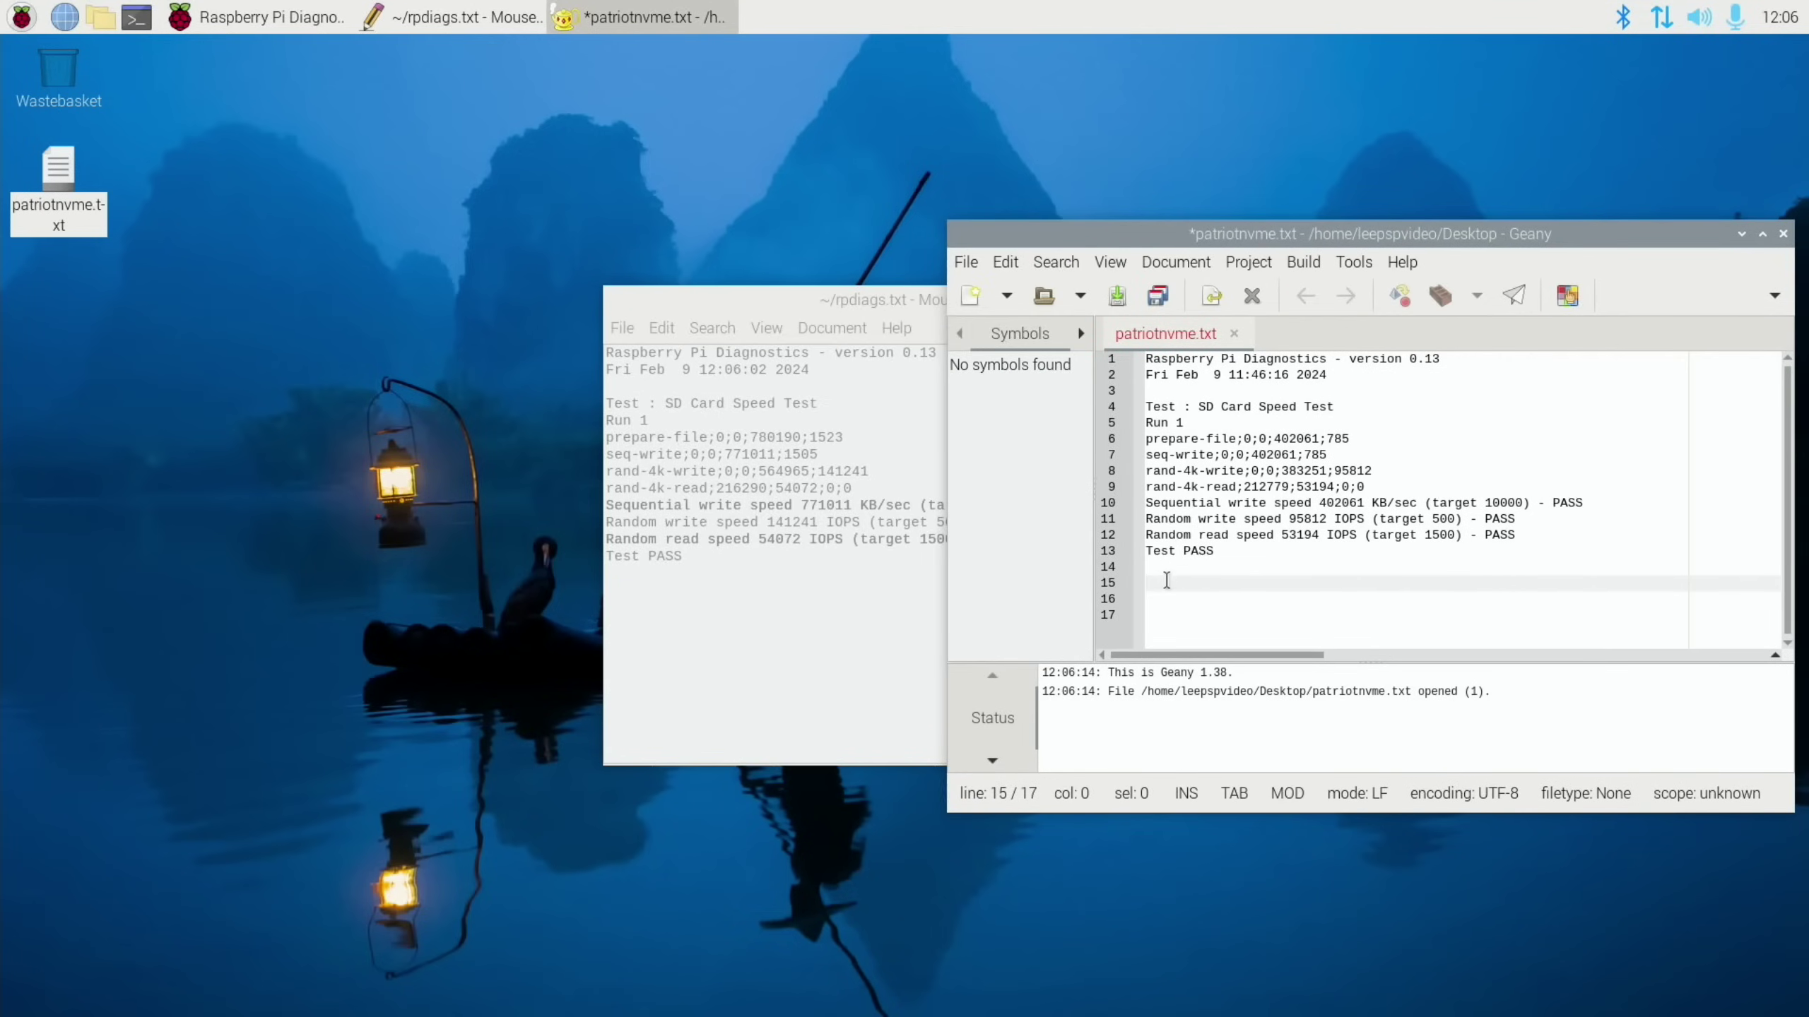
right_click(1166, 583)
click(1230, 718)
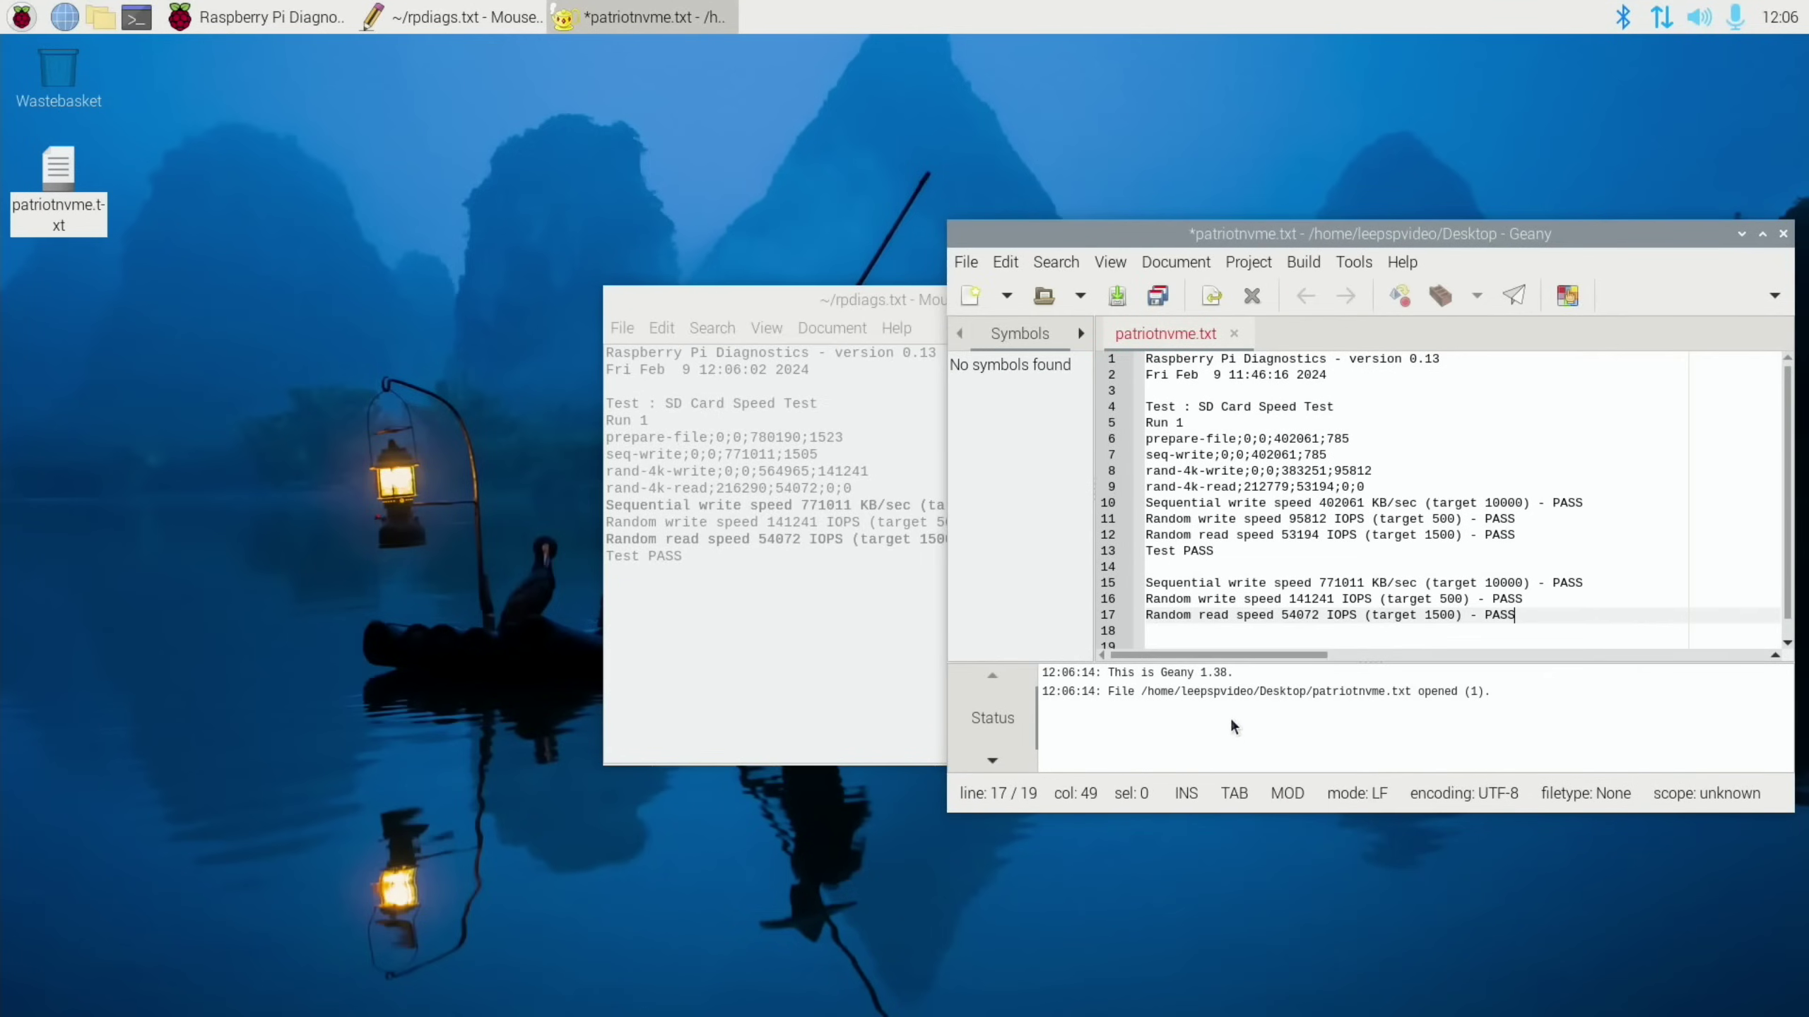
Step: Label the pasted results with a 'gen3' line above them
click(1175, 568)
key(Return)
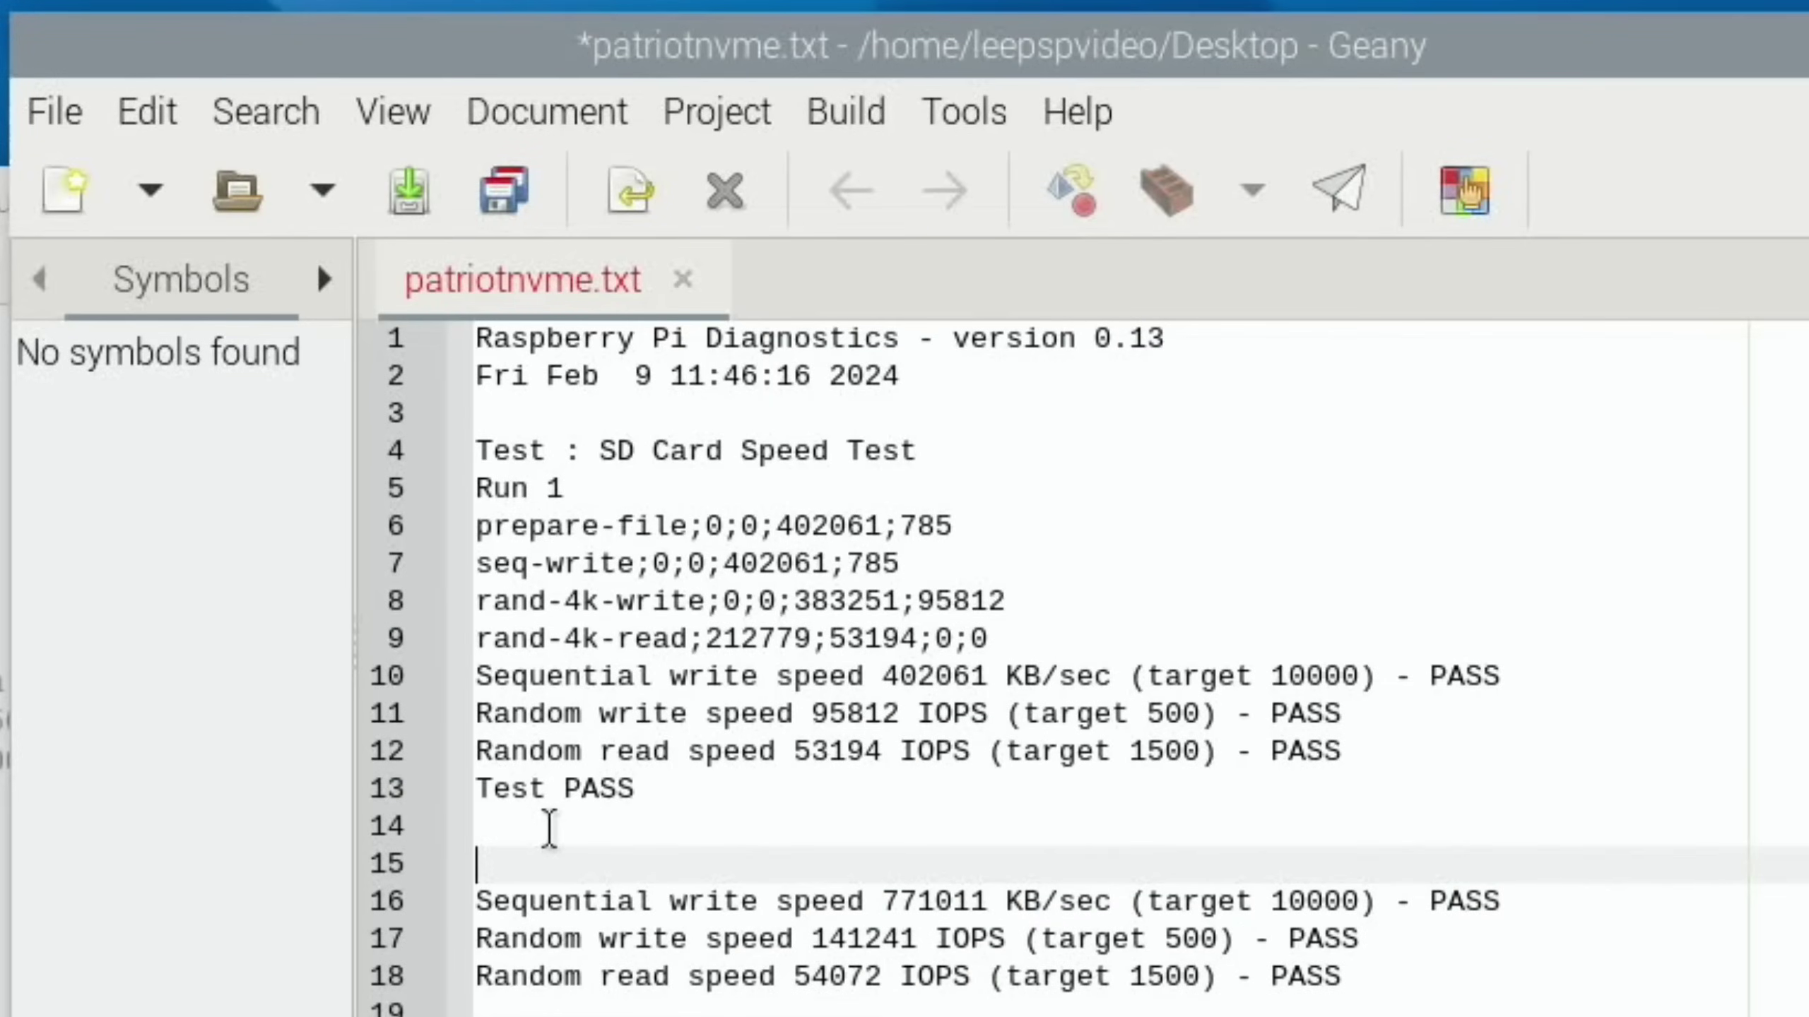
text(gen3)
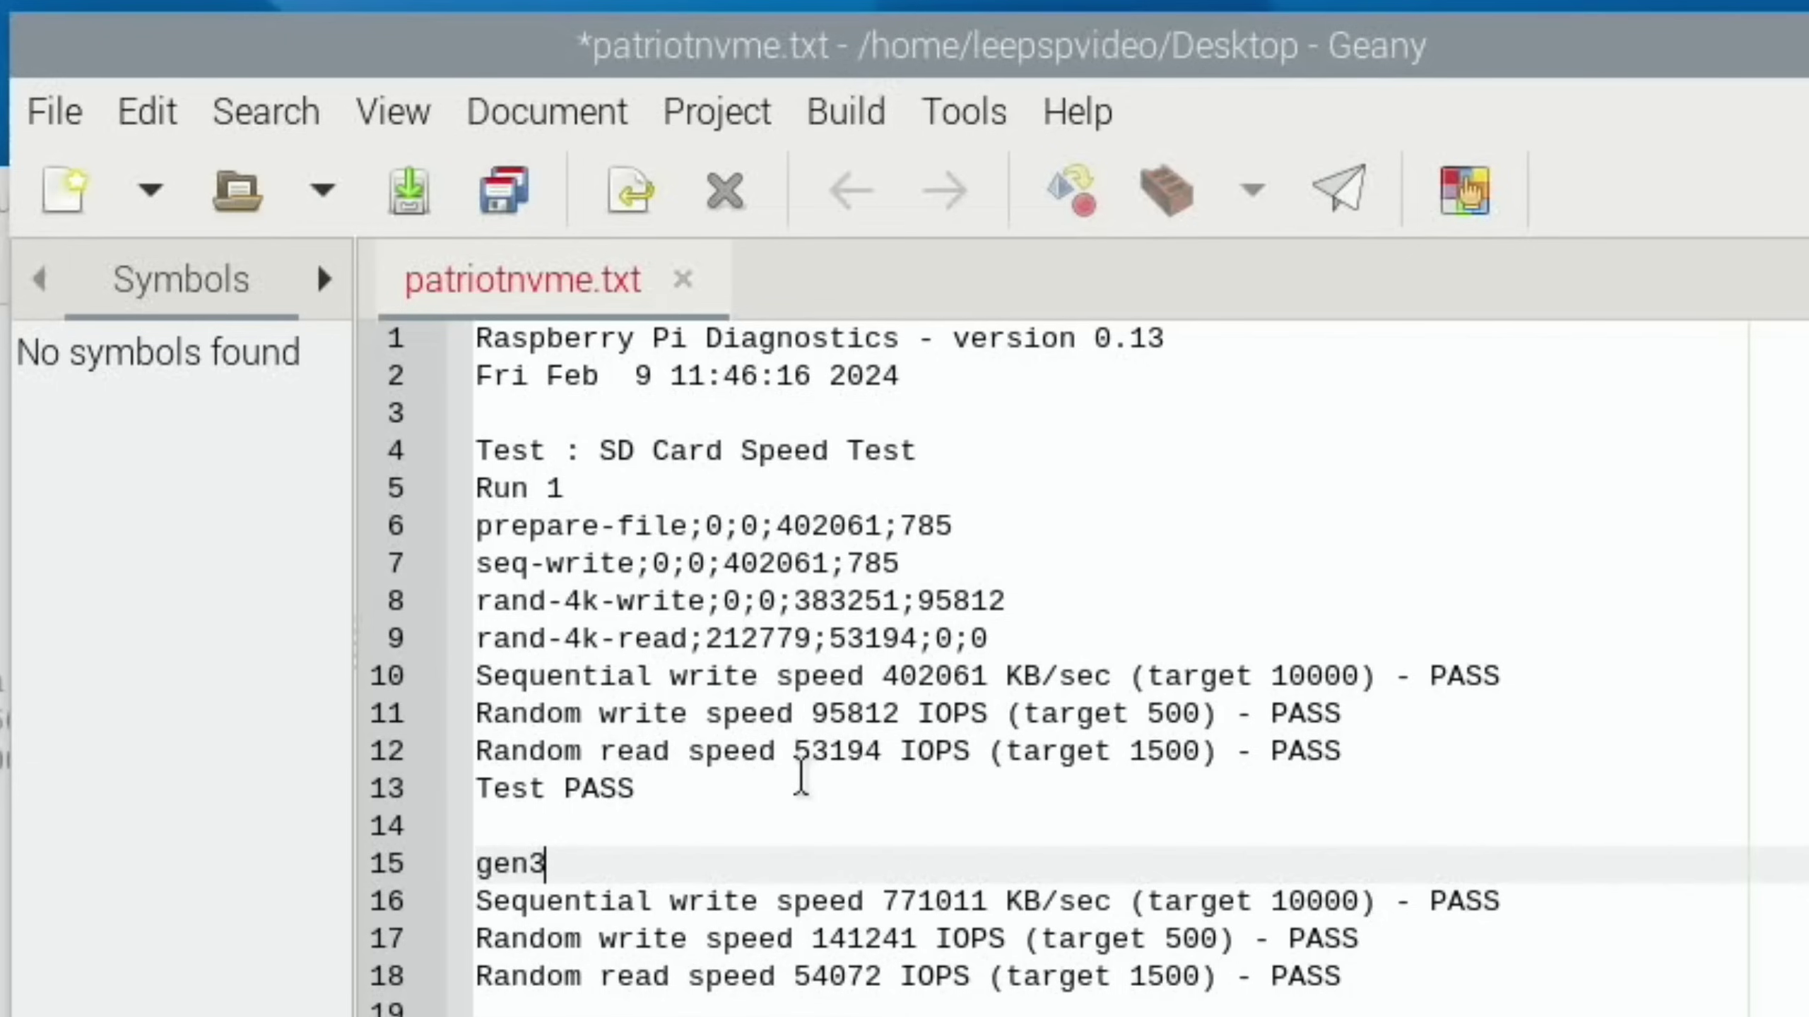
key(alt+Tab)
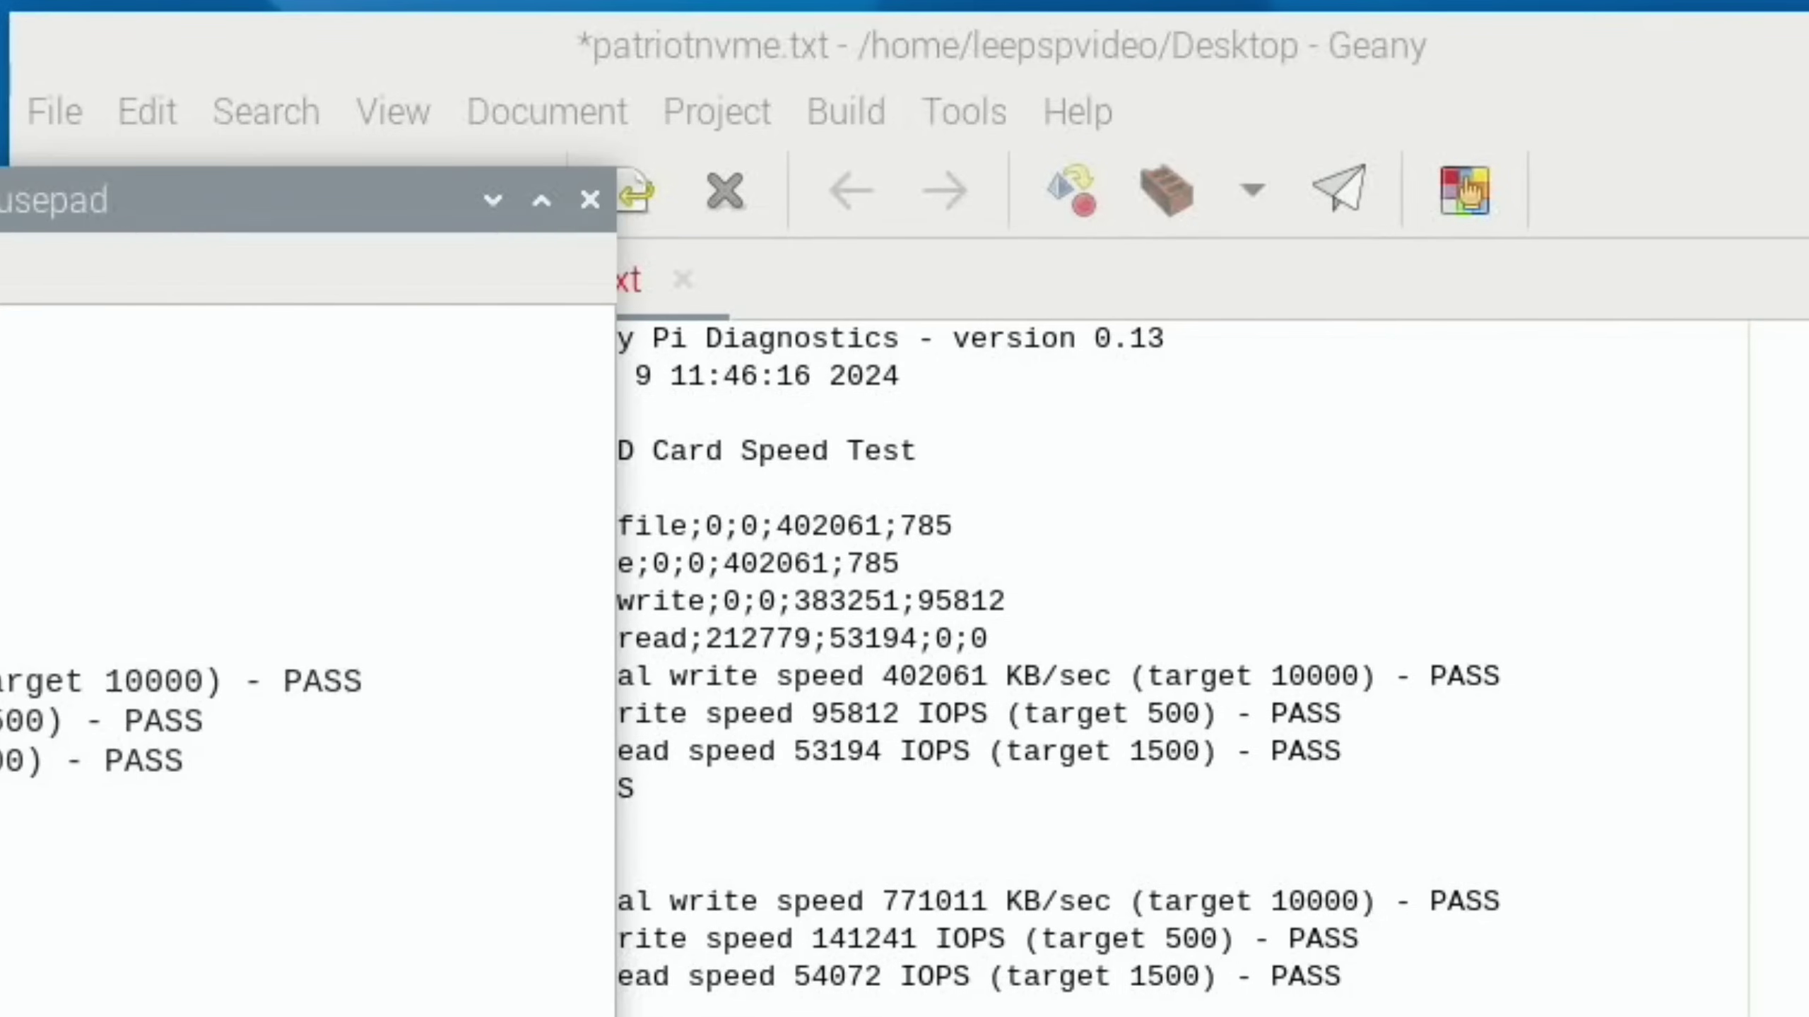
Step: Reset and rerun the diagnostics speed test, then copy the new result lines
key(alt+Tab)
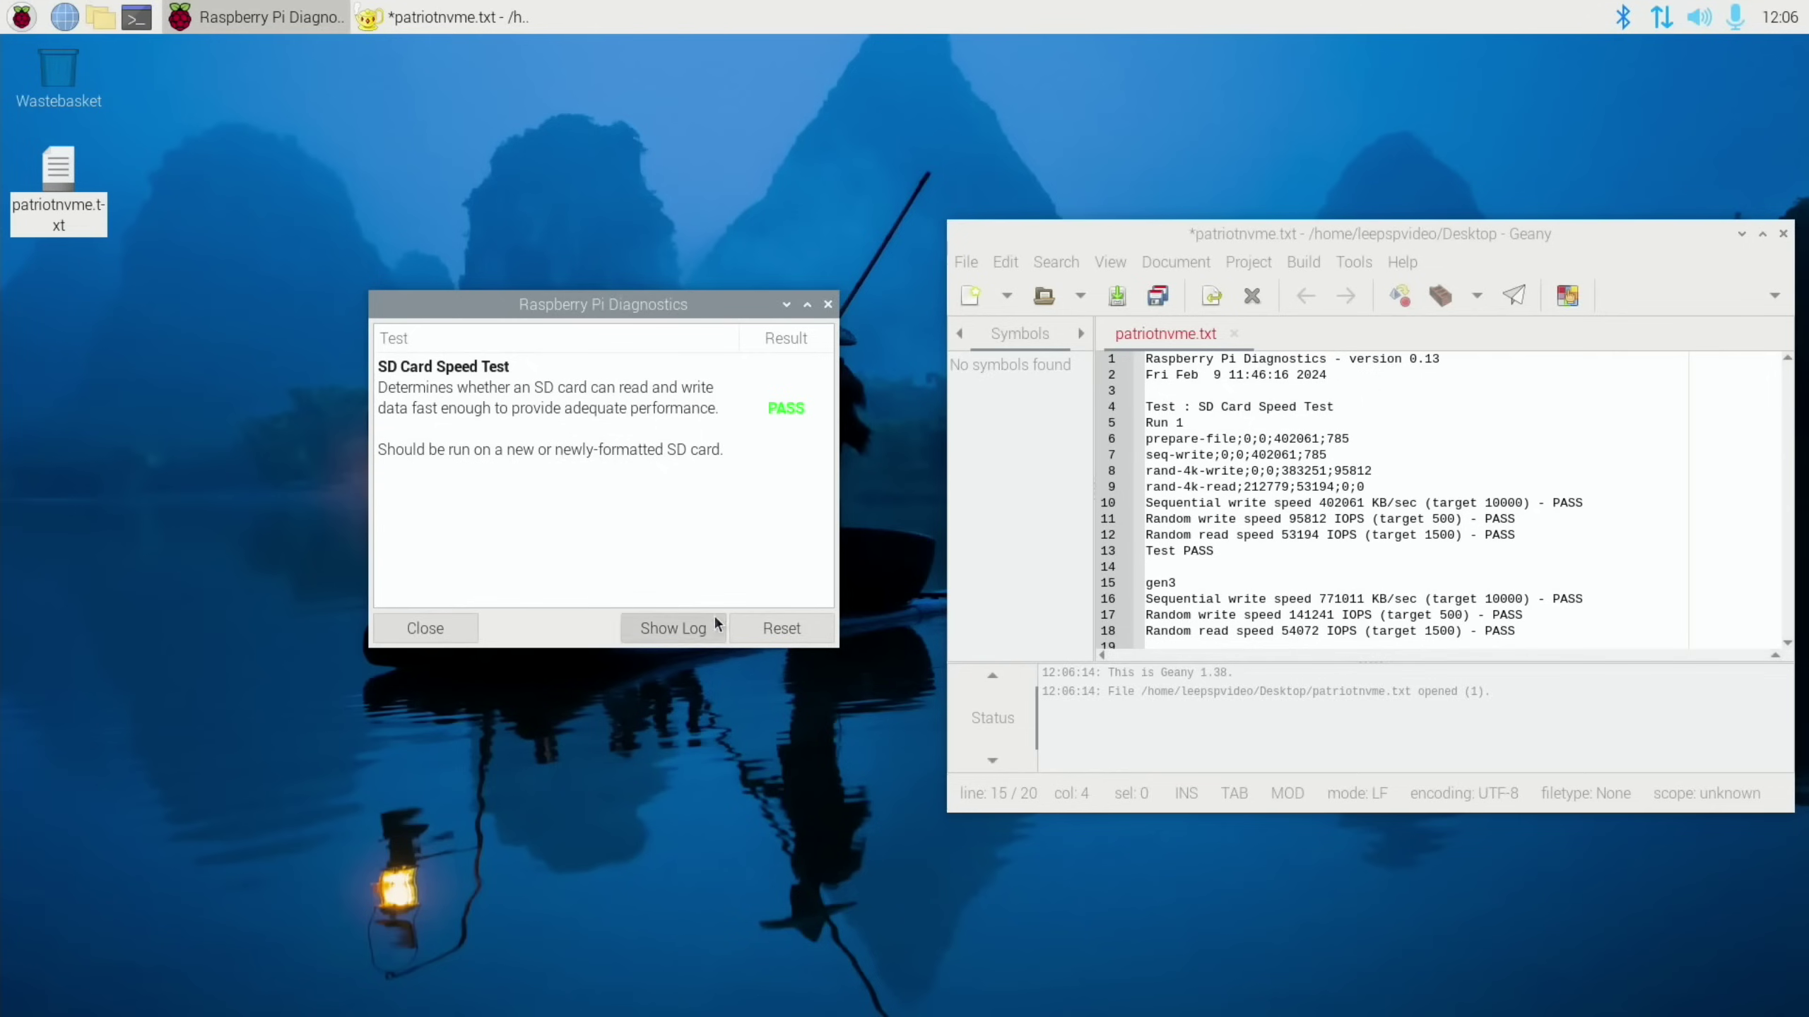
click(776, 628)
click(774, 630)
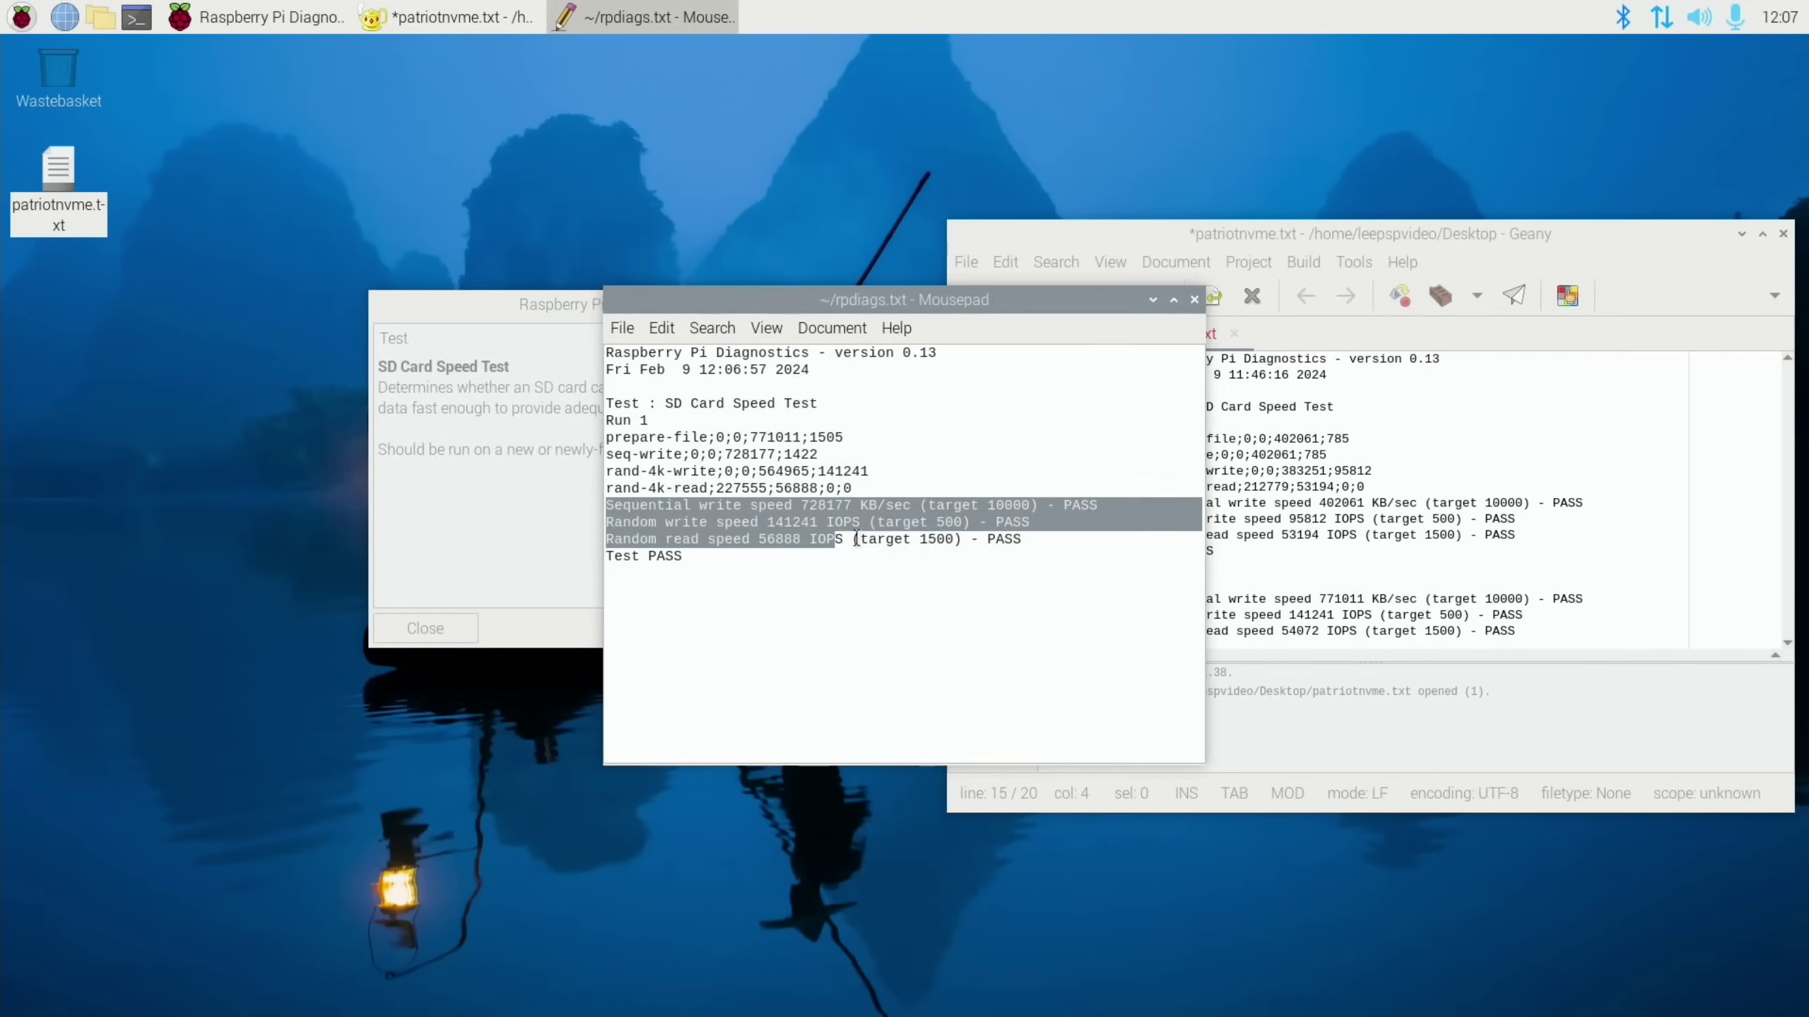
drag(834, 538, 1011, 534)
right_click(1004, 532)
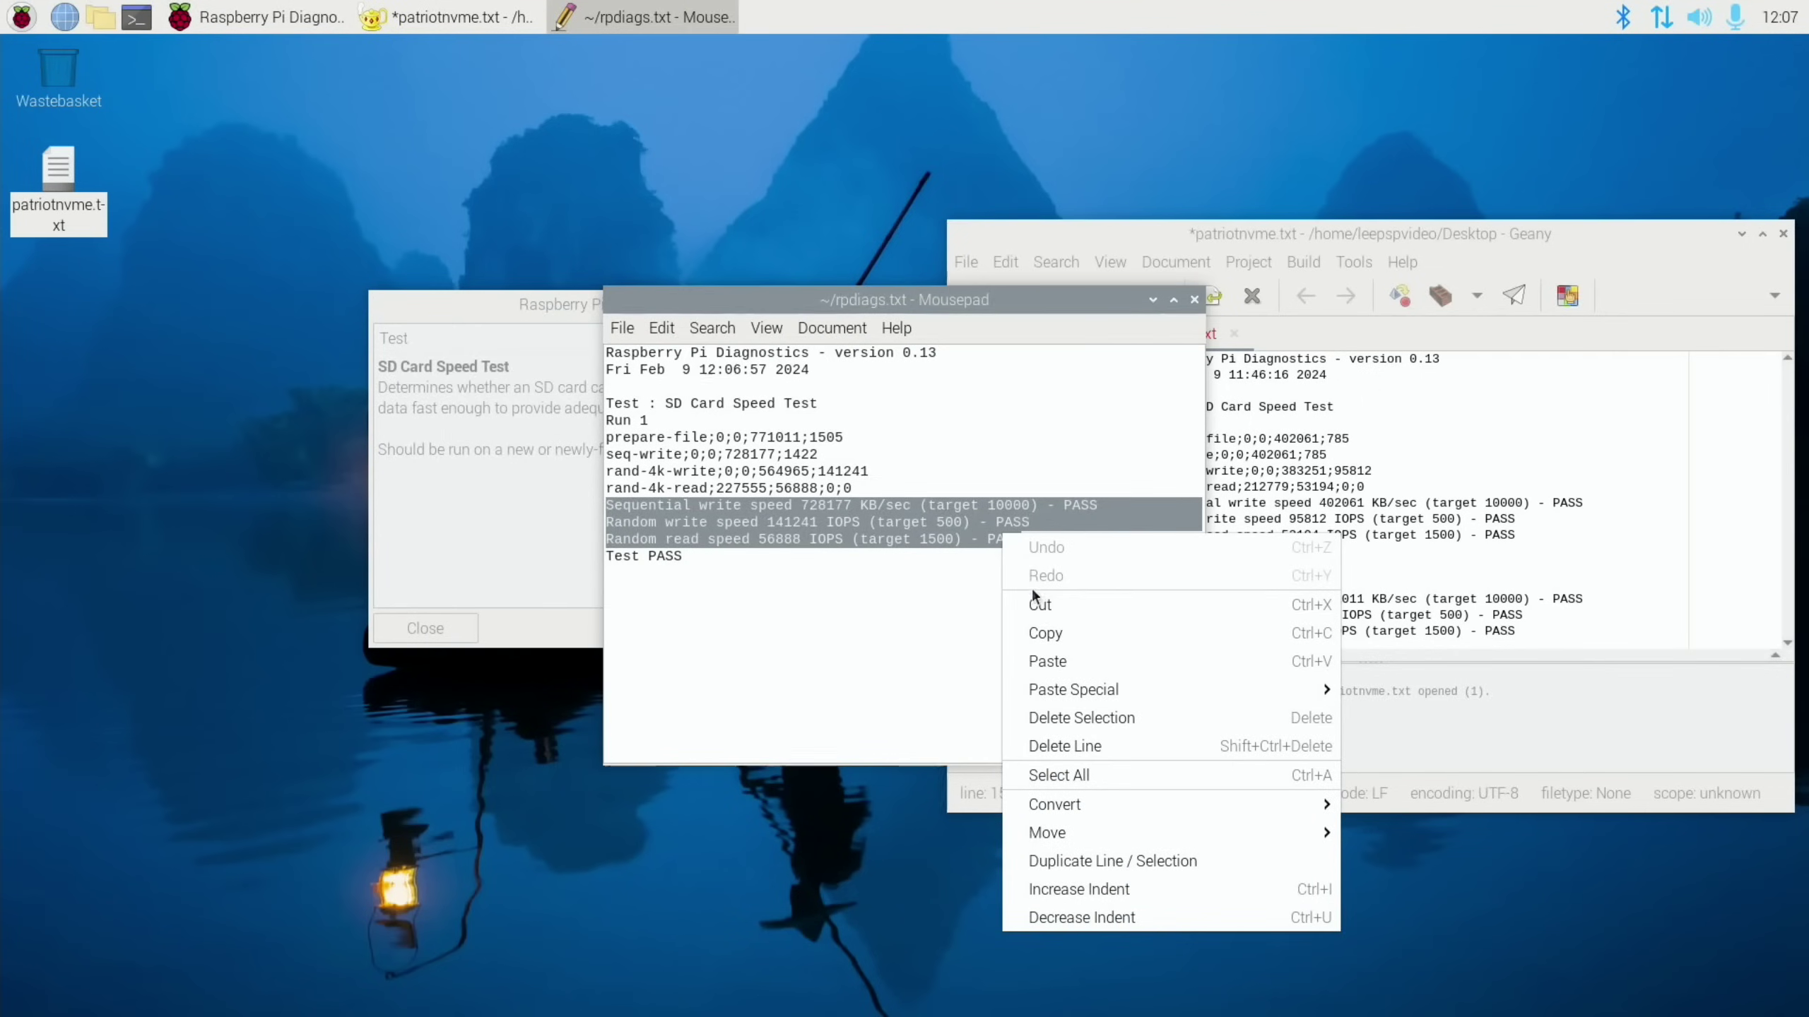
click(1051, 630)
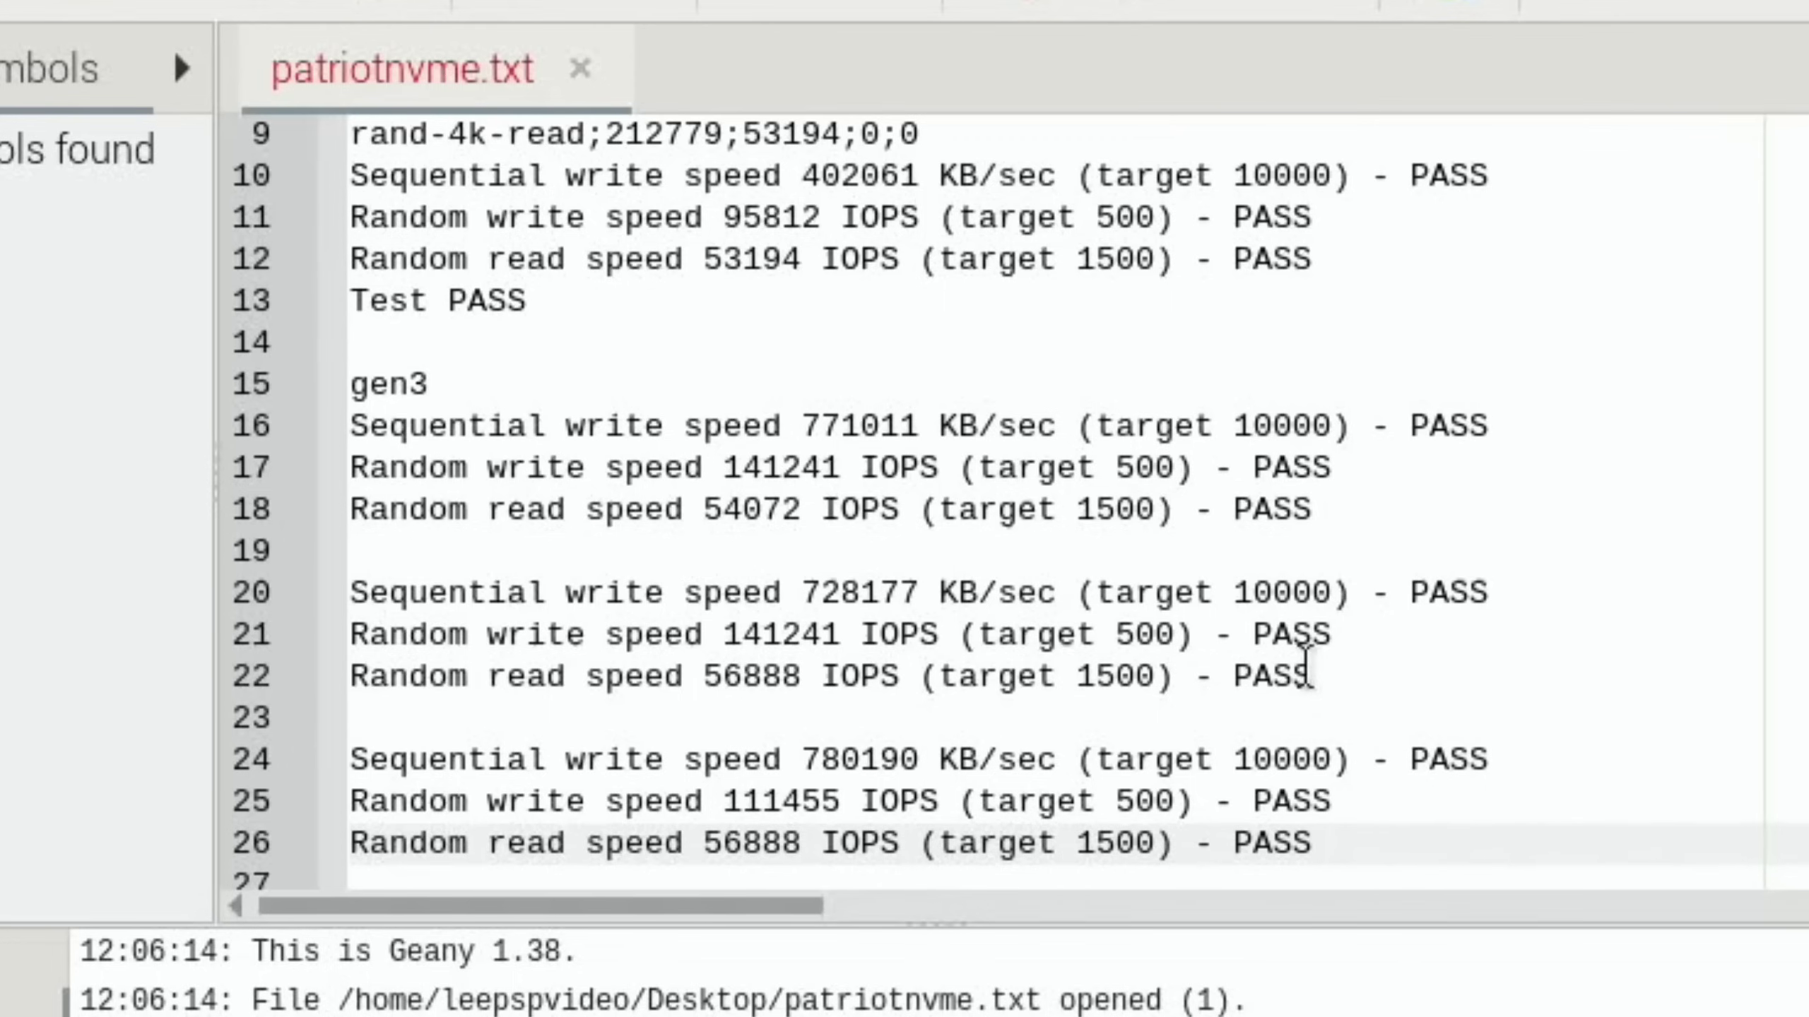
Step: Delete the old 771011 KB/sec gen3 result lines, keeping the 728177 KB/sec run
click(1358, 482)
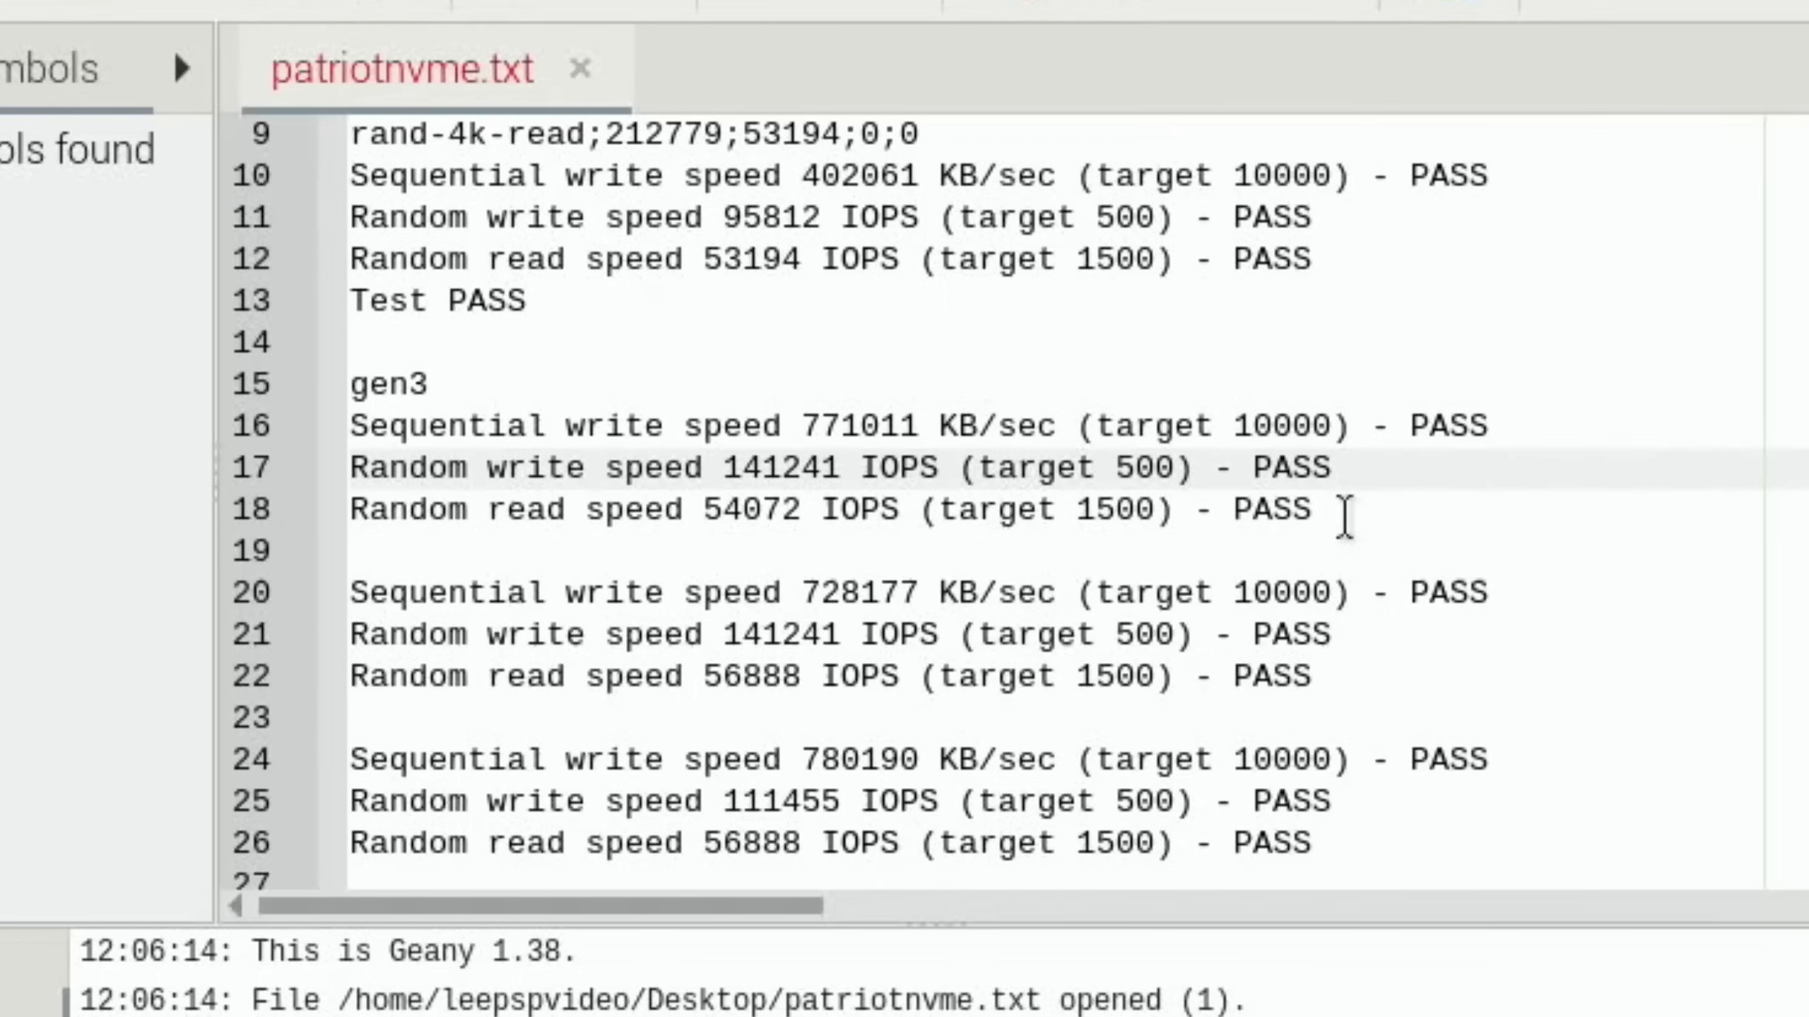
drag(1458, 517, 351, 425)
key(Delete)
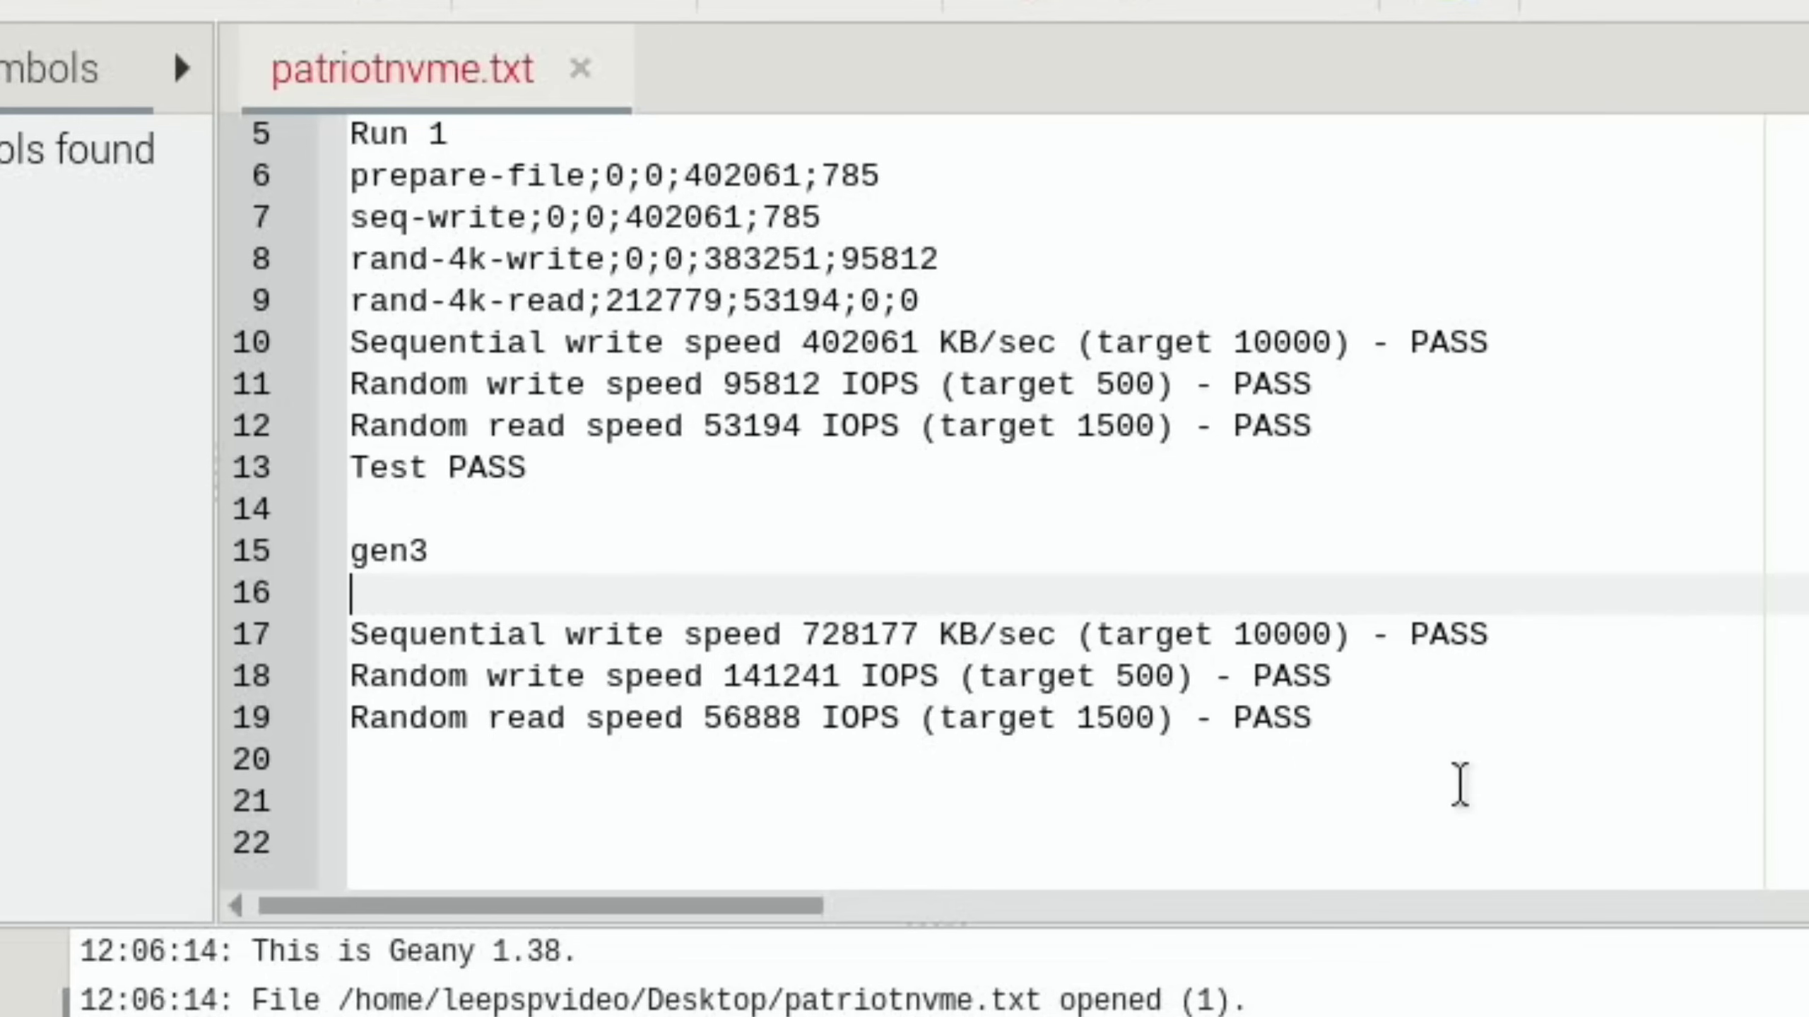